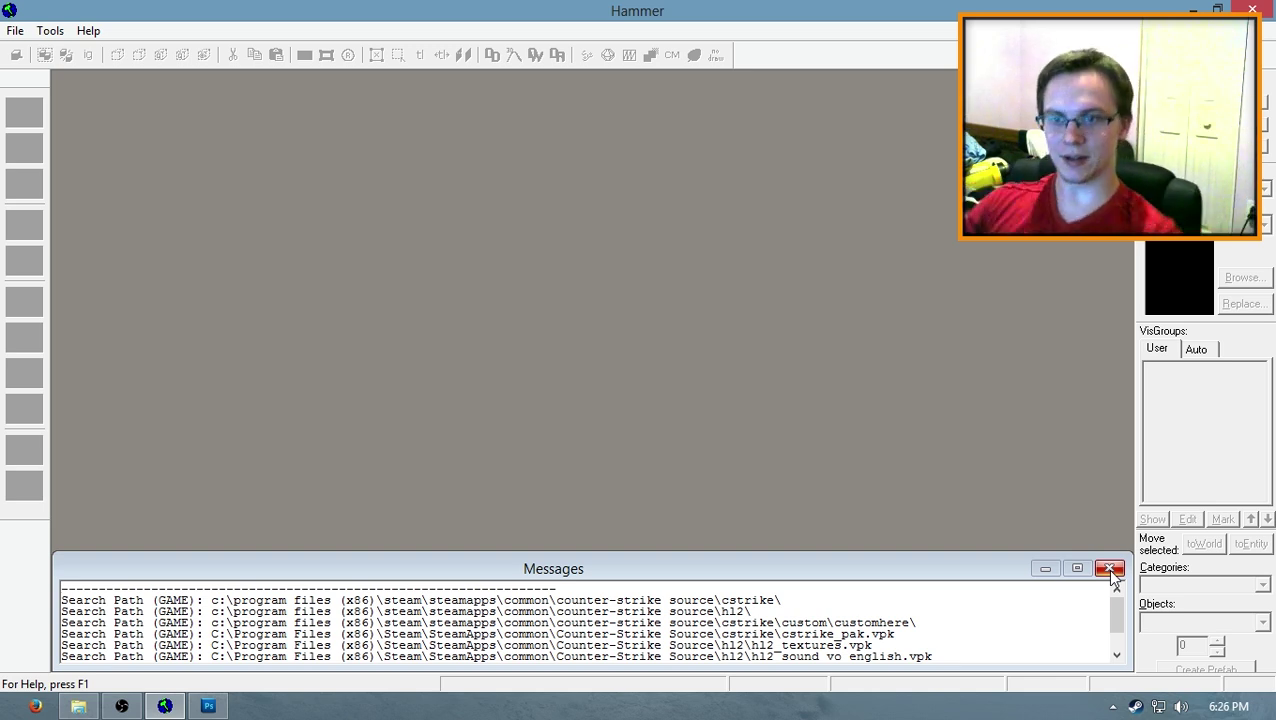
Step: Start a new empty map, pick the Block tool and set the grid snap to 16
click(1110, 568)
click(15, 30)
click(30, 48)
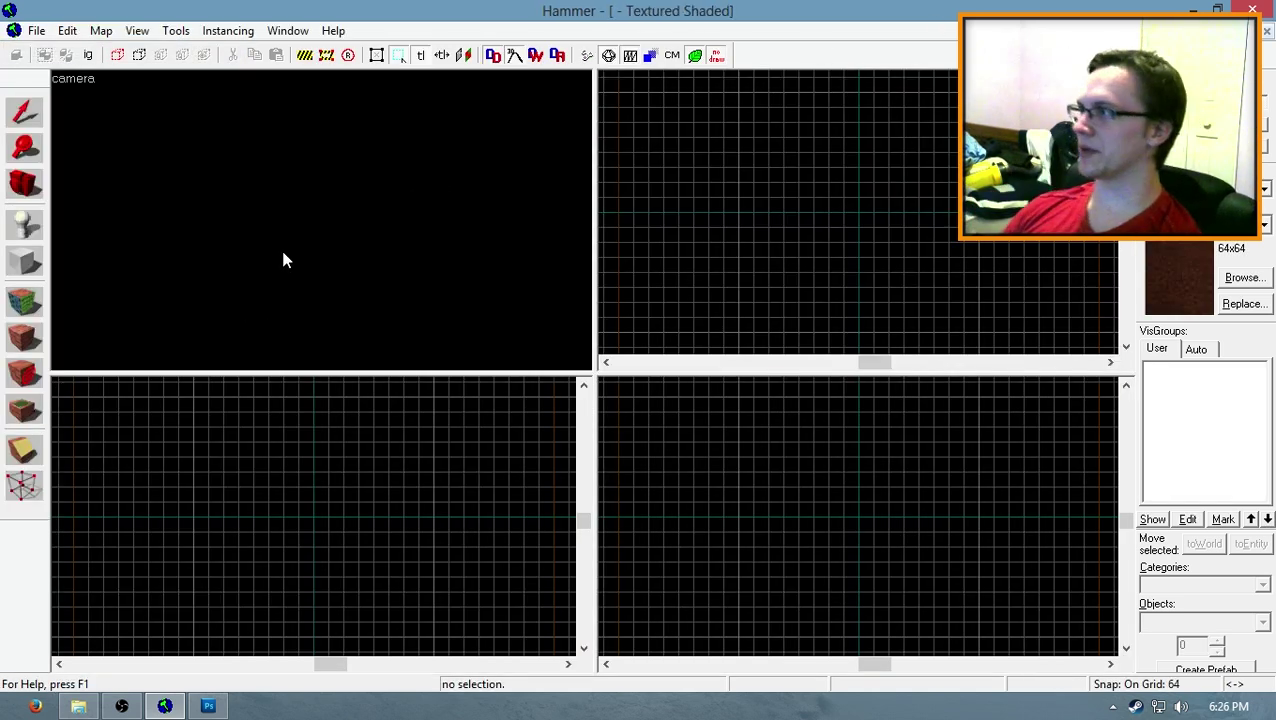
click(25, 261)
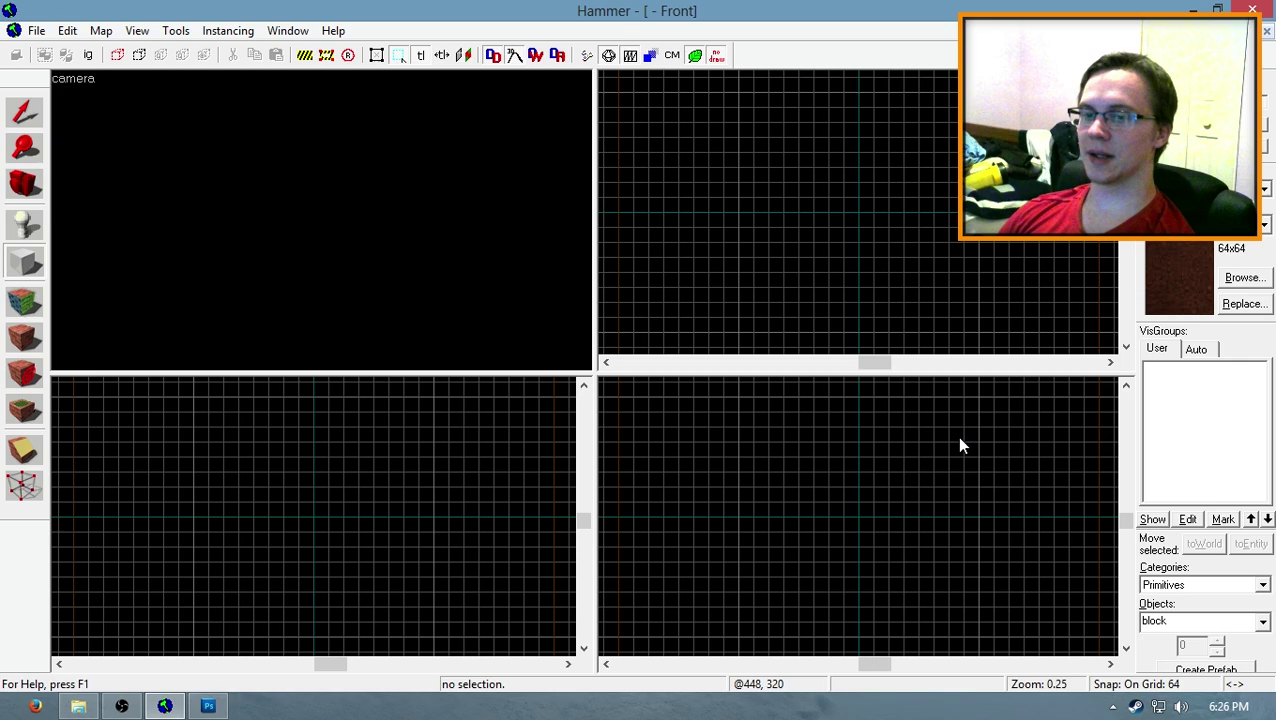
key(bracketleft)
key(bracketleft)
key(bracketleft)
key(bracketright)
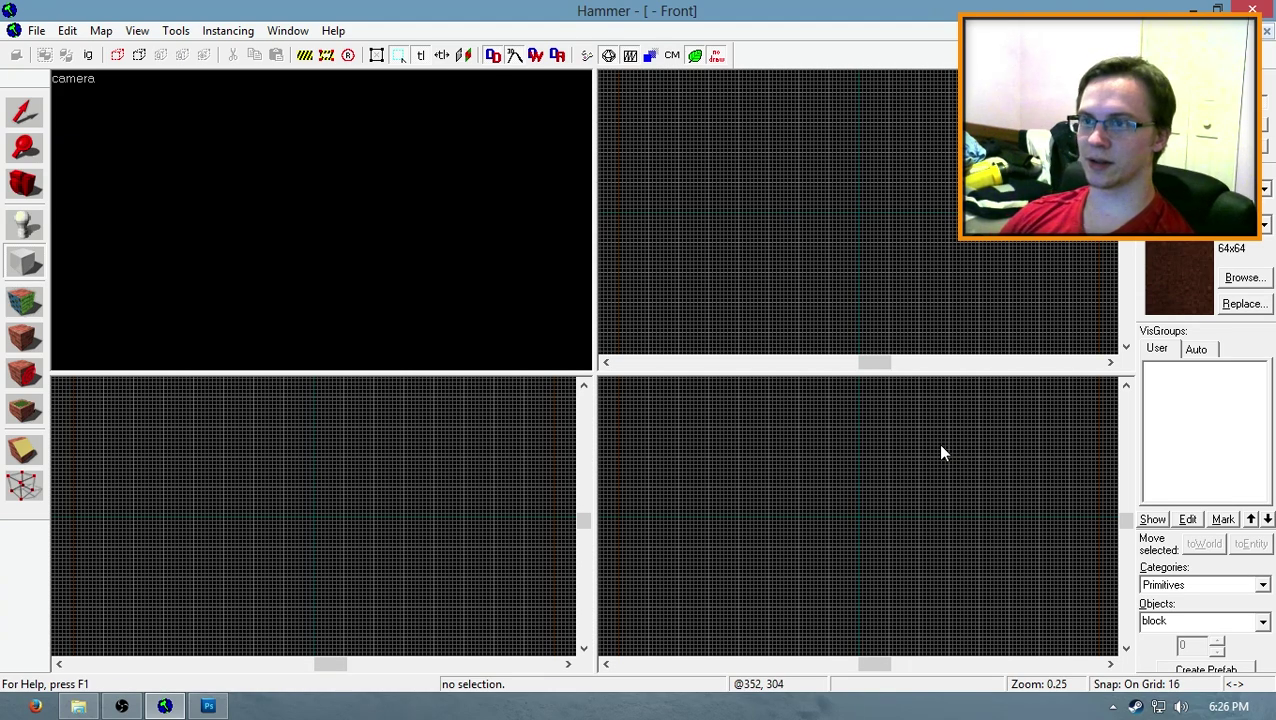
scroll(821, 413, up, 2)
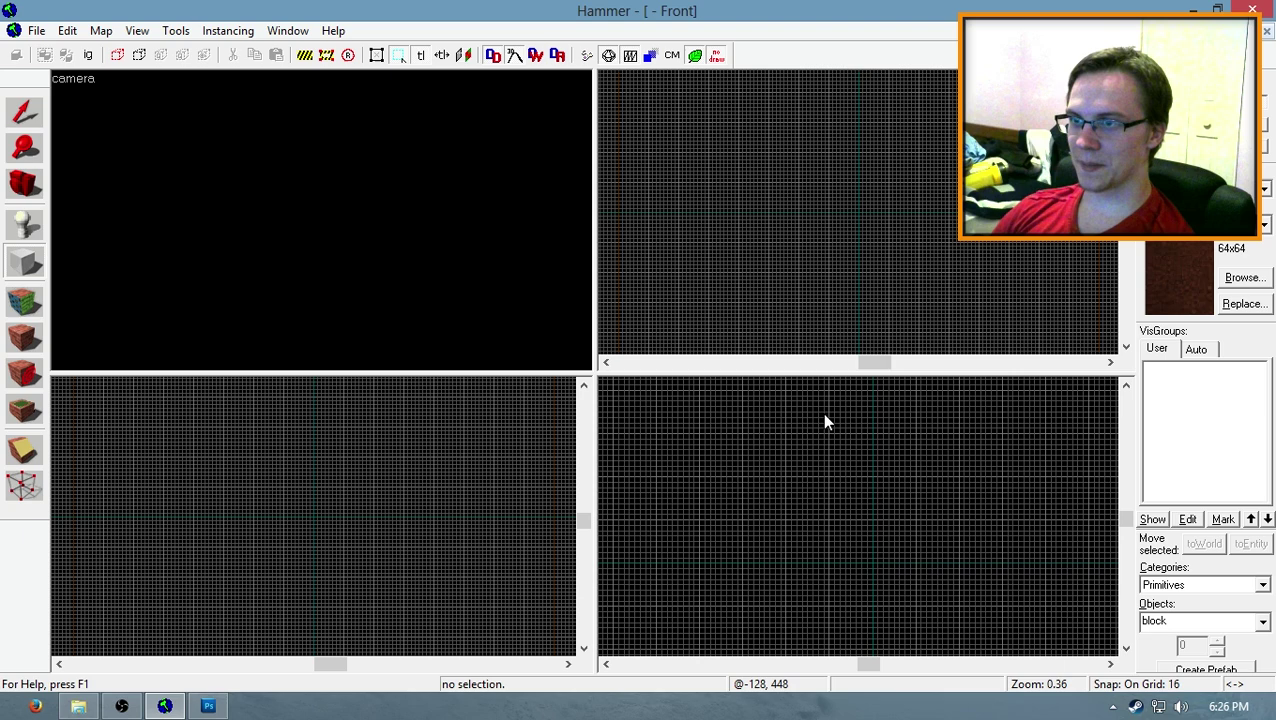
scroll(798, 420, up, 2)
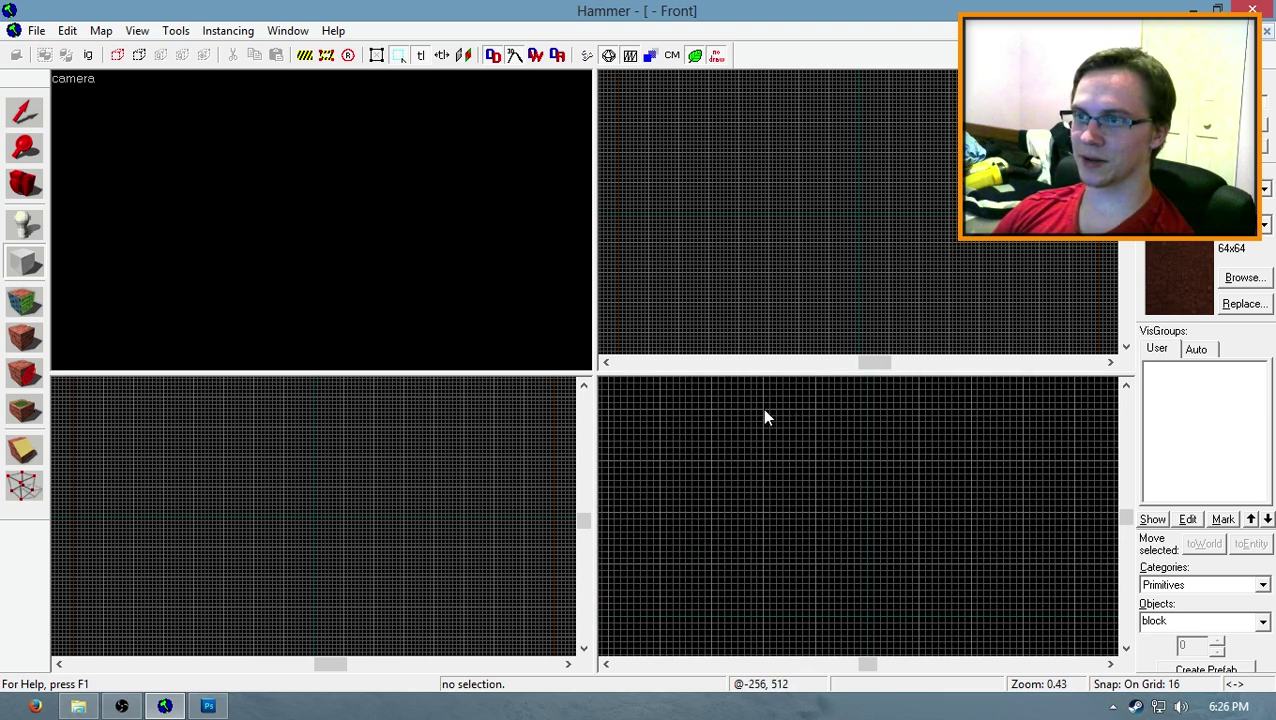
Step: Outline a 64×512×448 block in the Front view, adjusting its height
mouse_move(763, 410)
mouse_down()
mouse_move(924, 519)
mouse_move(931, 567)
mouse_move(976, 569)
mouse_up()
key(z)
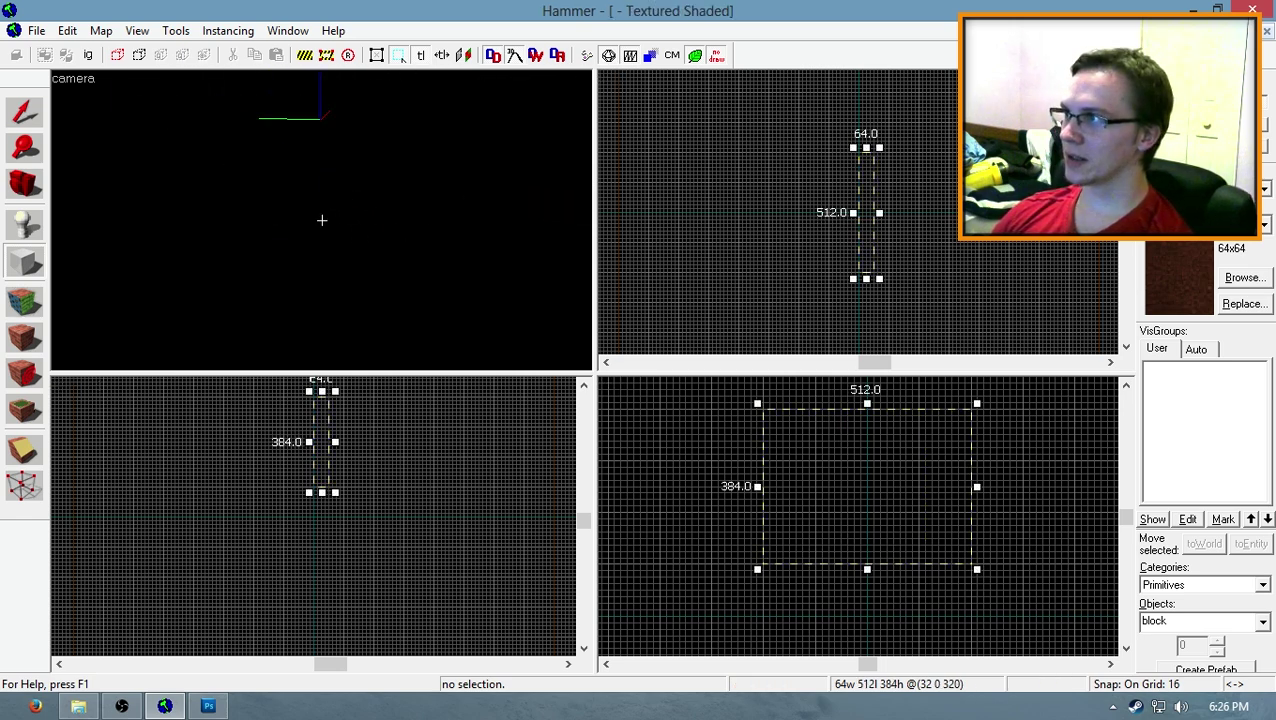
key(w)
key(s)
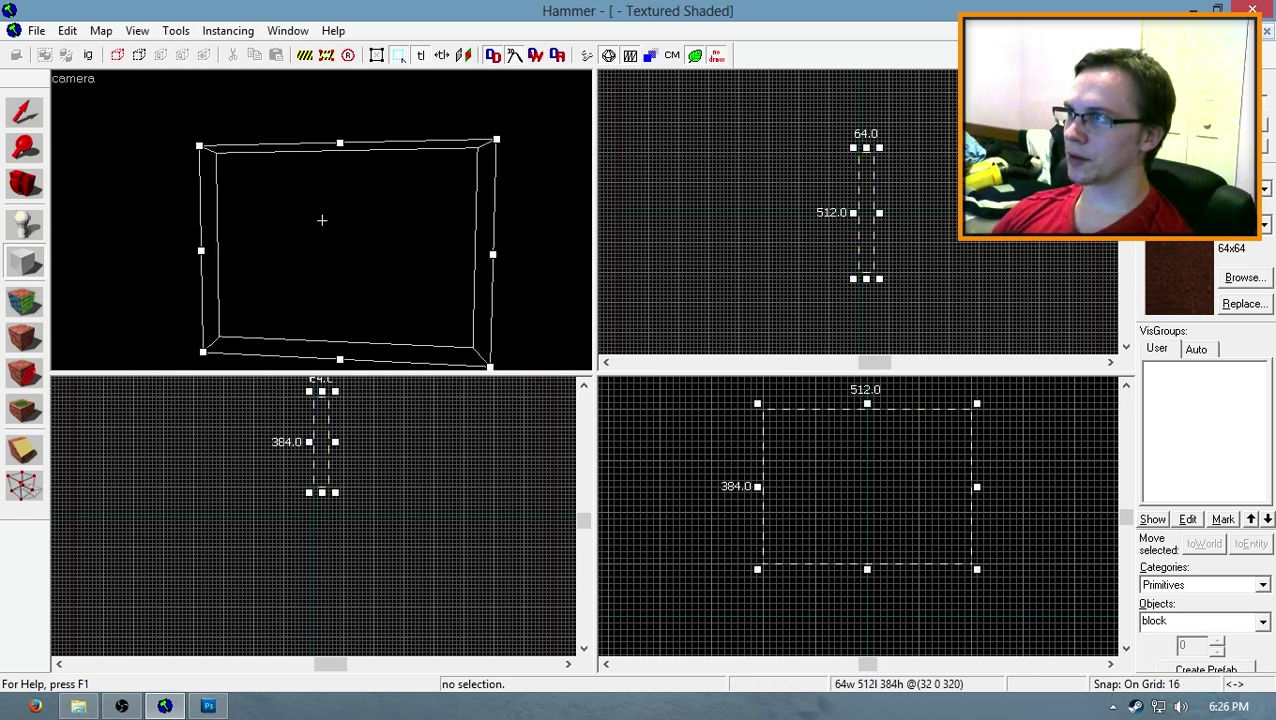
key(z)
scroll(854, 590, down, 2)
scroll(830, 520, down, 2)
scroll(860, 496, up, 2)
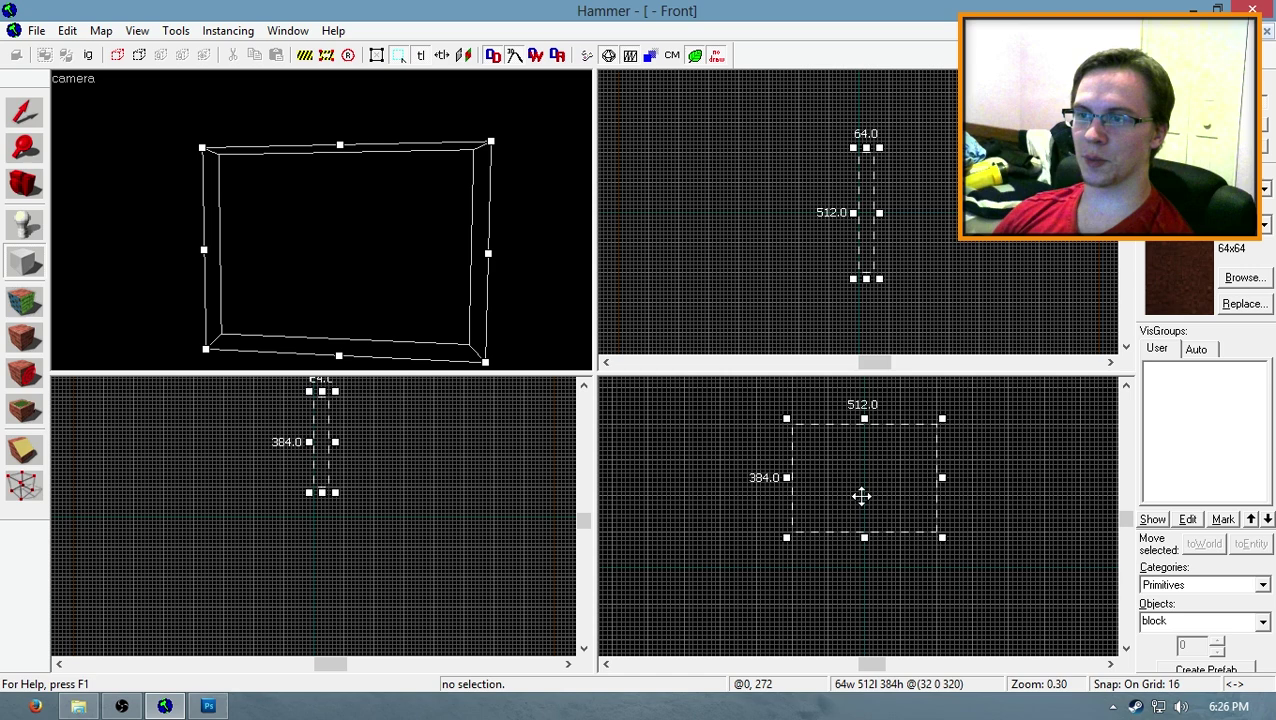
drag(868, 537, 883, 562)
scroll(830, 537, up, 2)
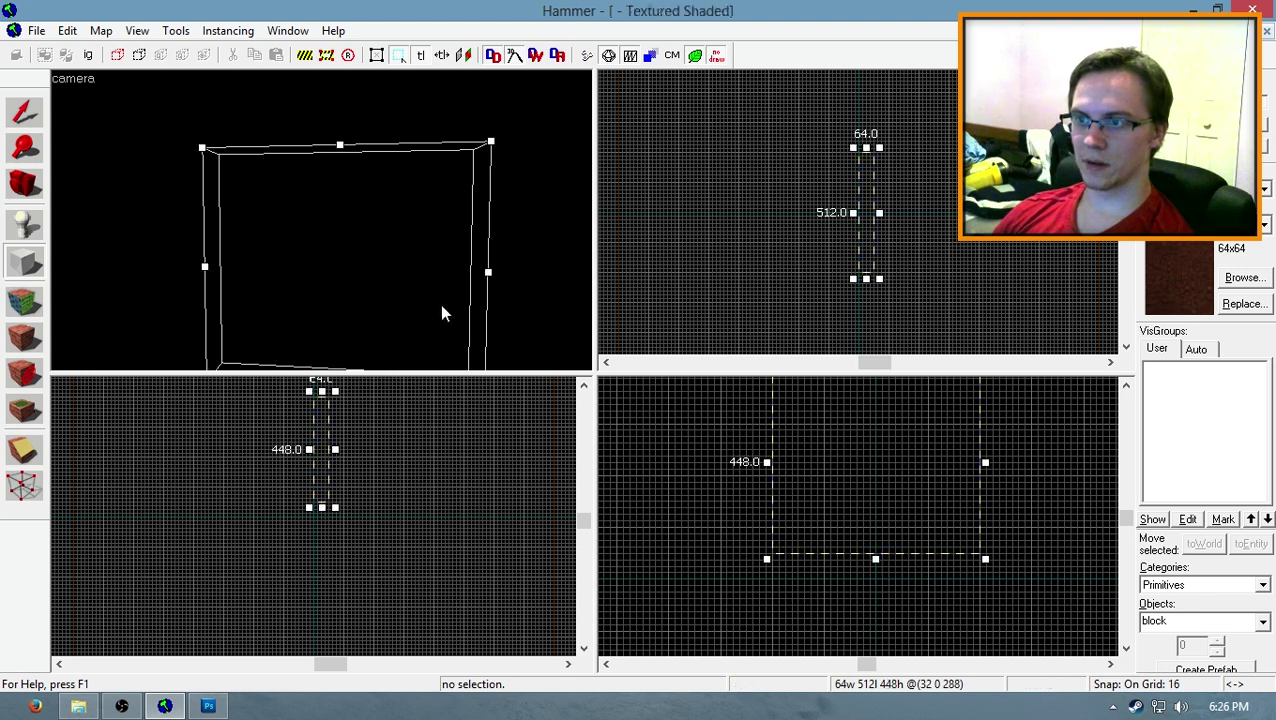
Step: Apply the tools/toolsnodraw texture and create the block
click(1245, 277)
text(nodraw)
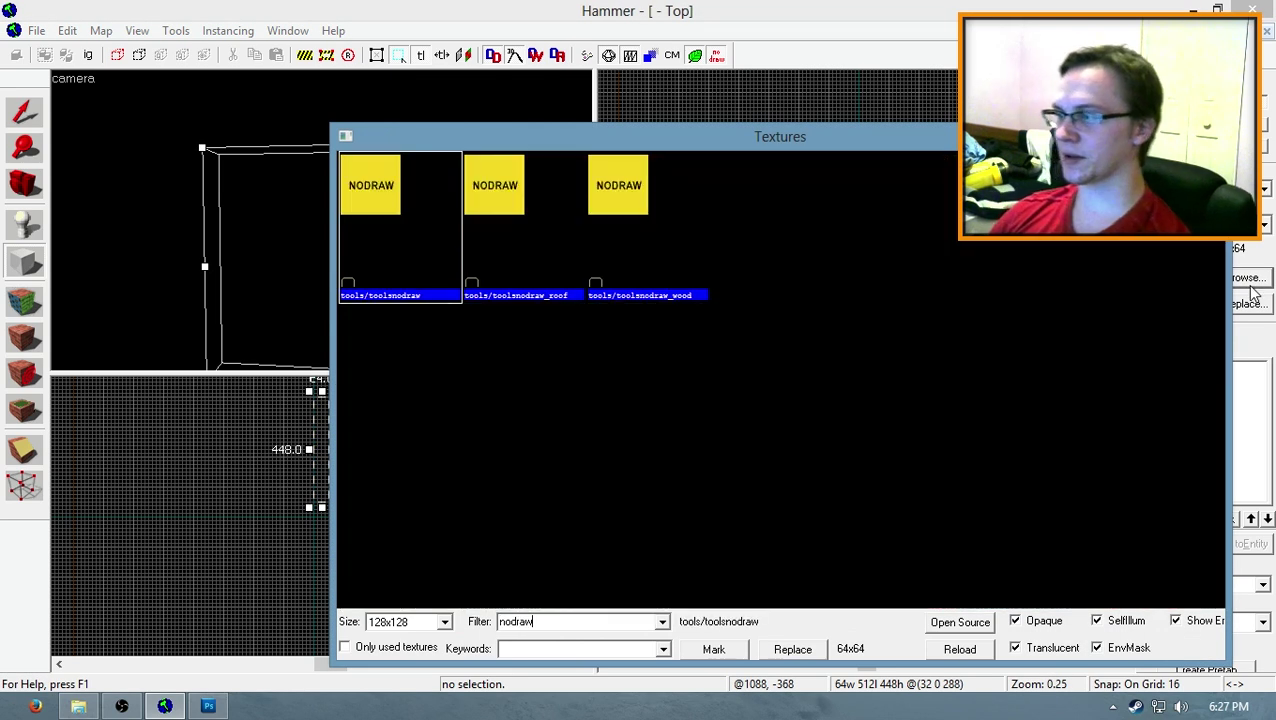
double_click(420, 230)
key(Return)
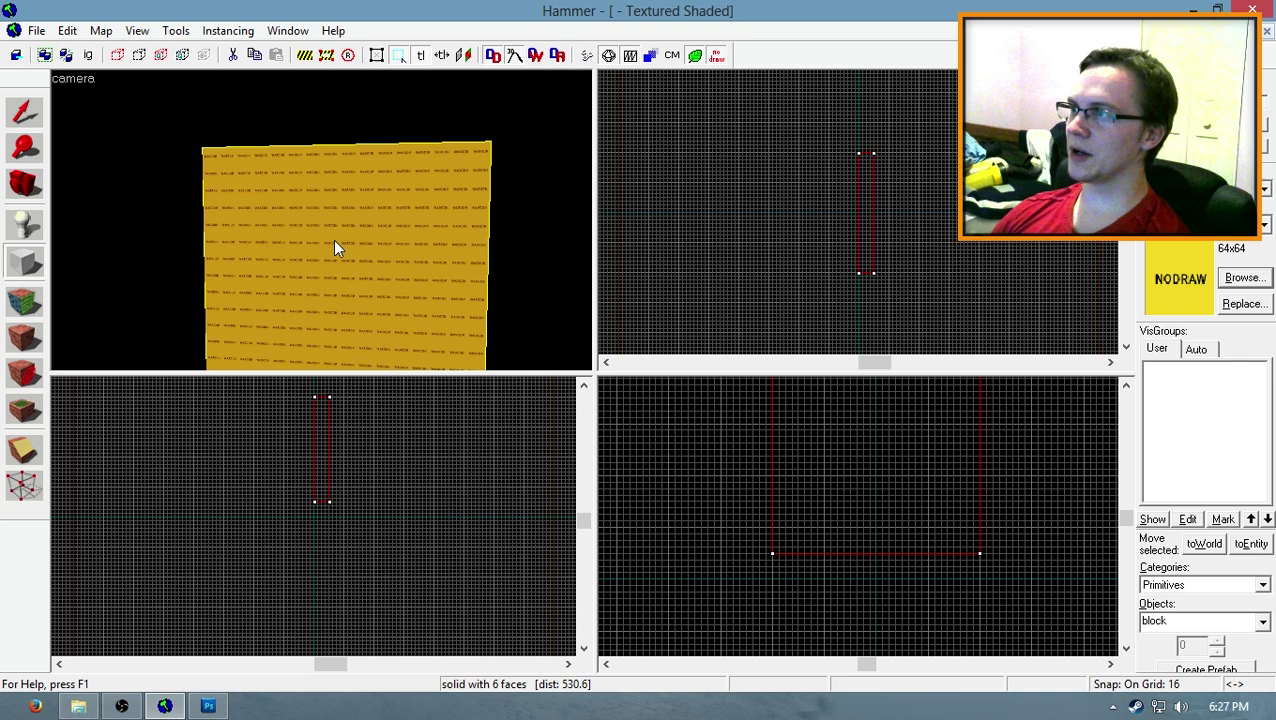
key(z)
key(shift+s)
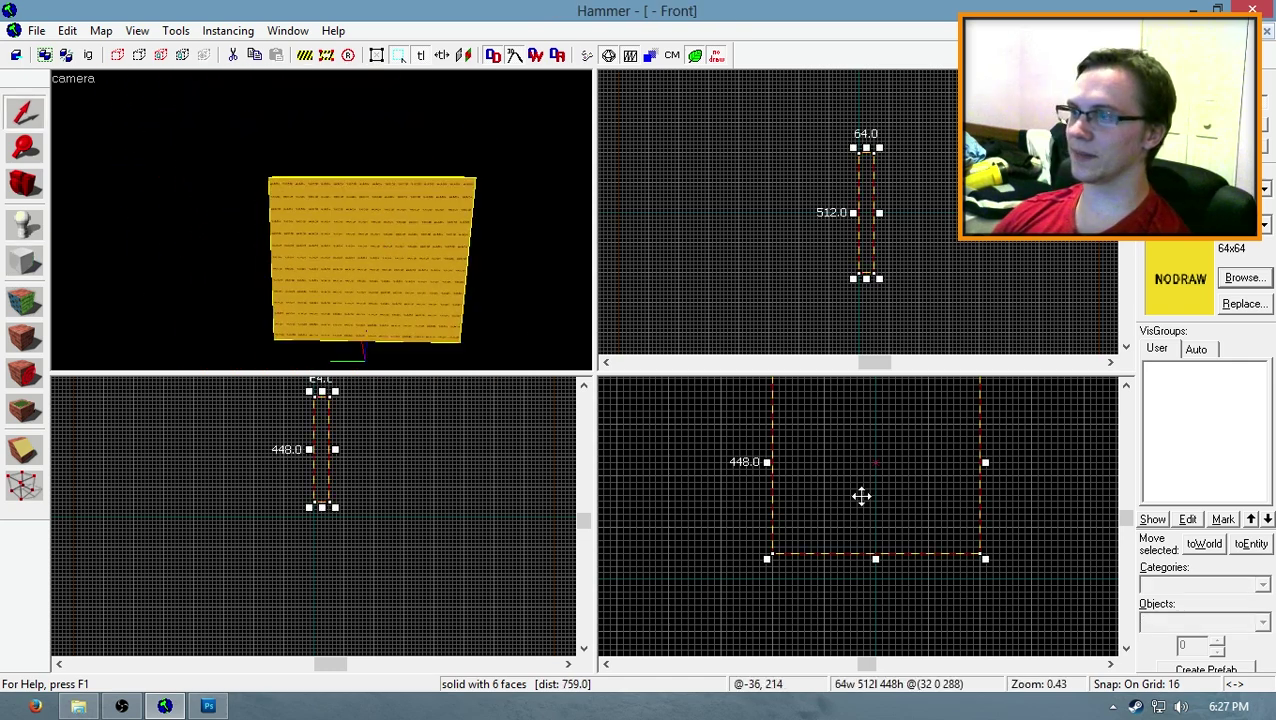
scroll(858, 497, down, 4)
scroll(851, 514, up, 3)
Step: Clip the block's left side along a line from the bottom-left corner to the top centre
key(shift+x)
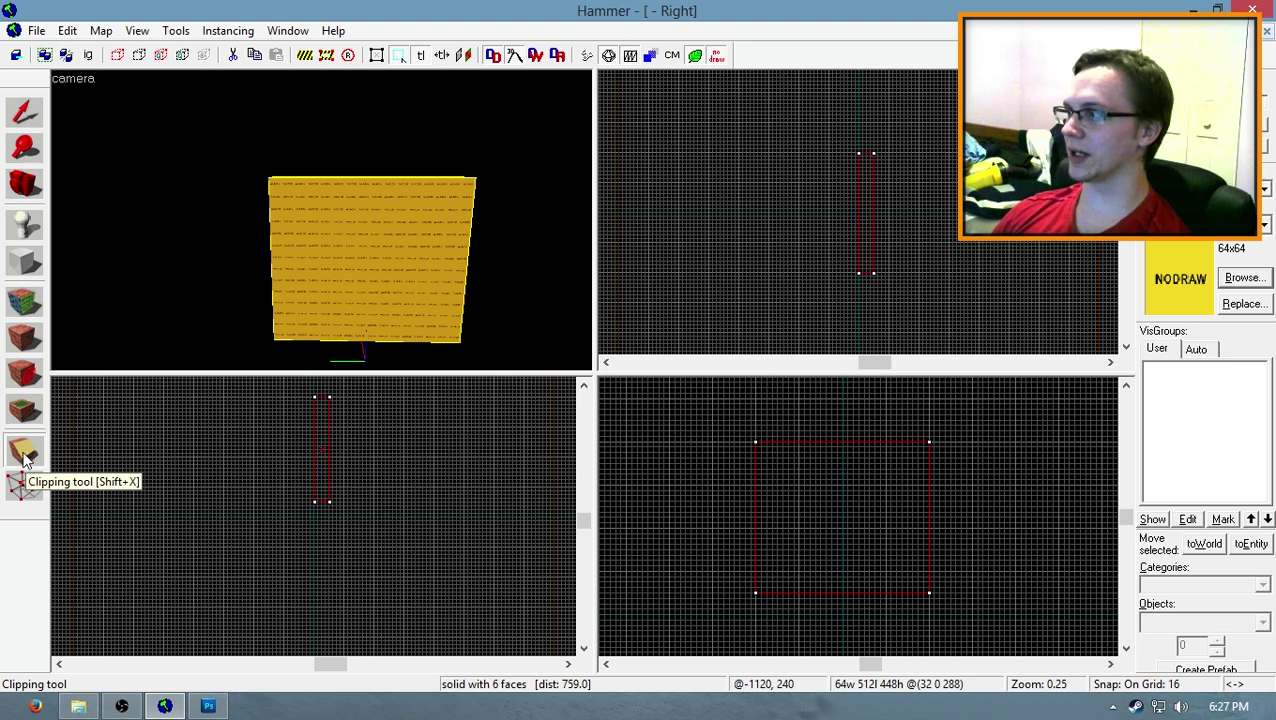
scroll(845, 556, up, 3)
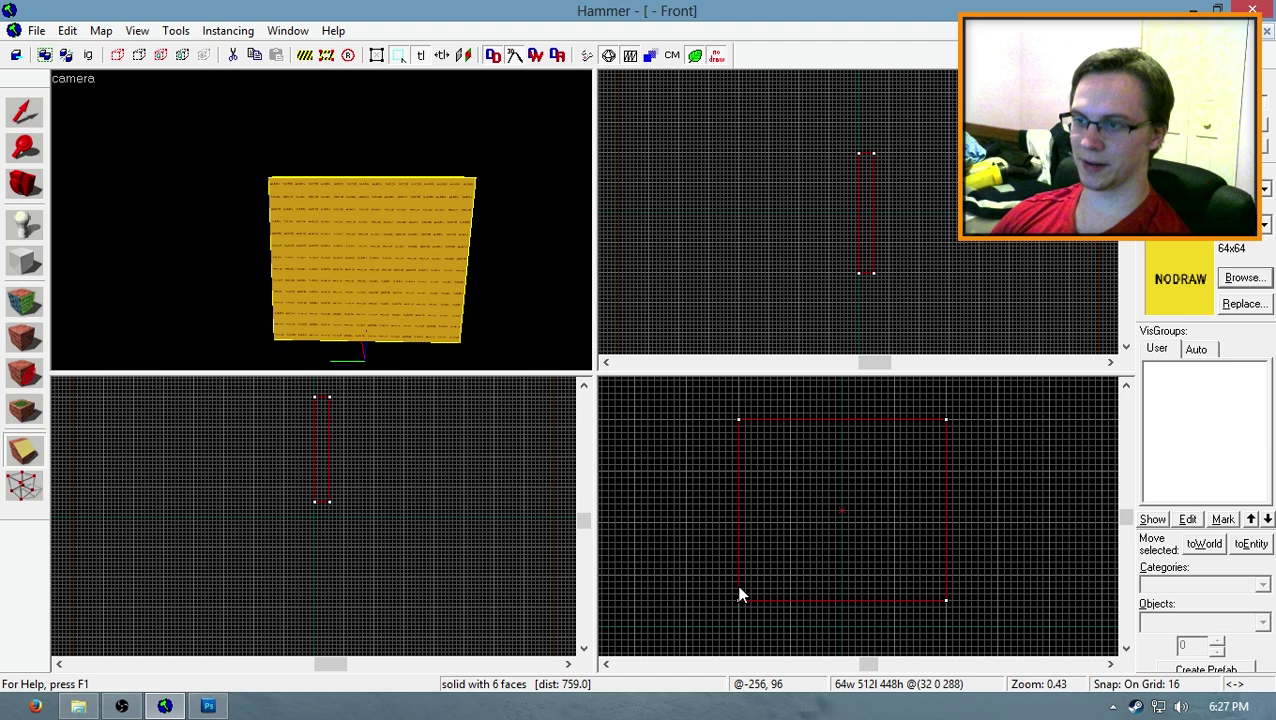
drag(741, 597, 946, 422)
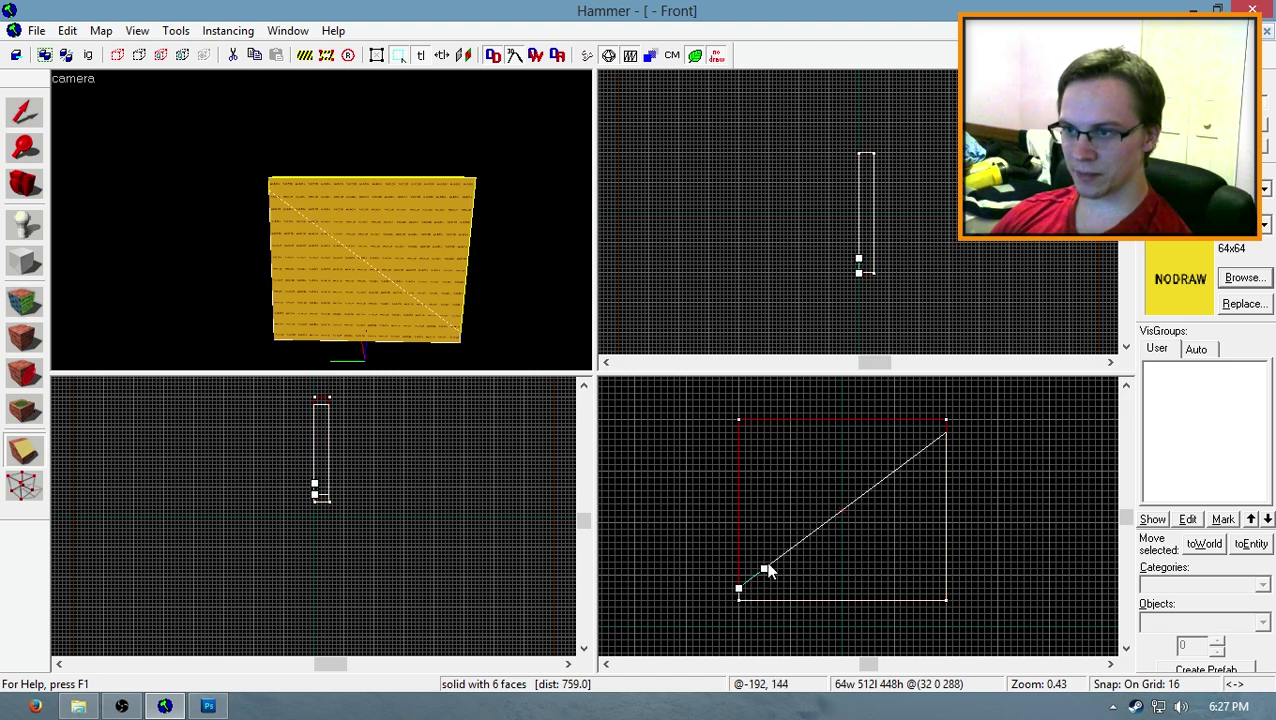
drag(842, 507, 842, 422)
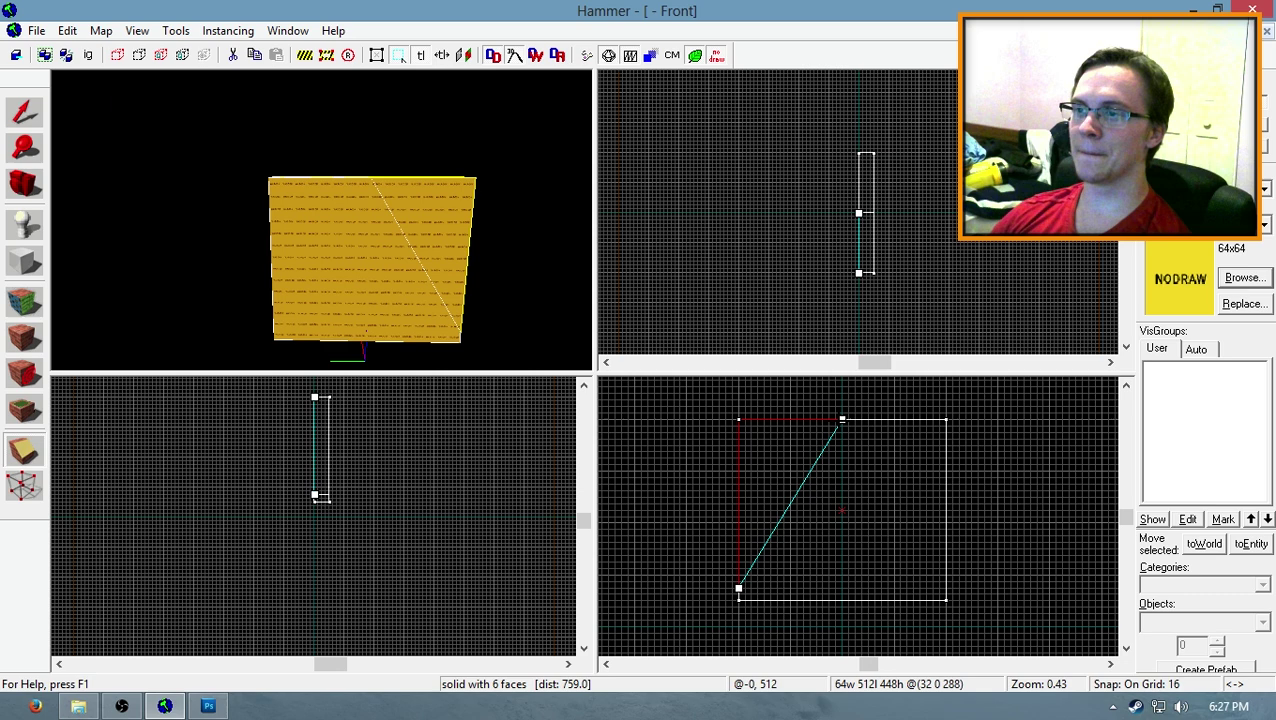
key(Return)
key(shift+s)
Step: Clip the right side from the bottom-right corner to the top centre, keeping the wedge
key(shift+x)
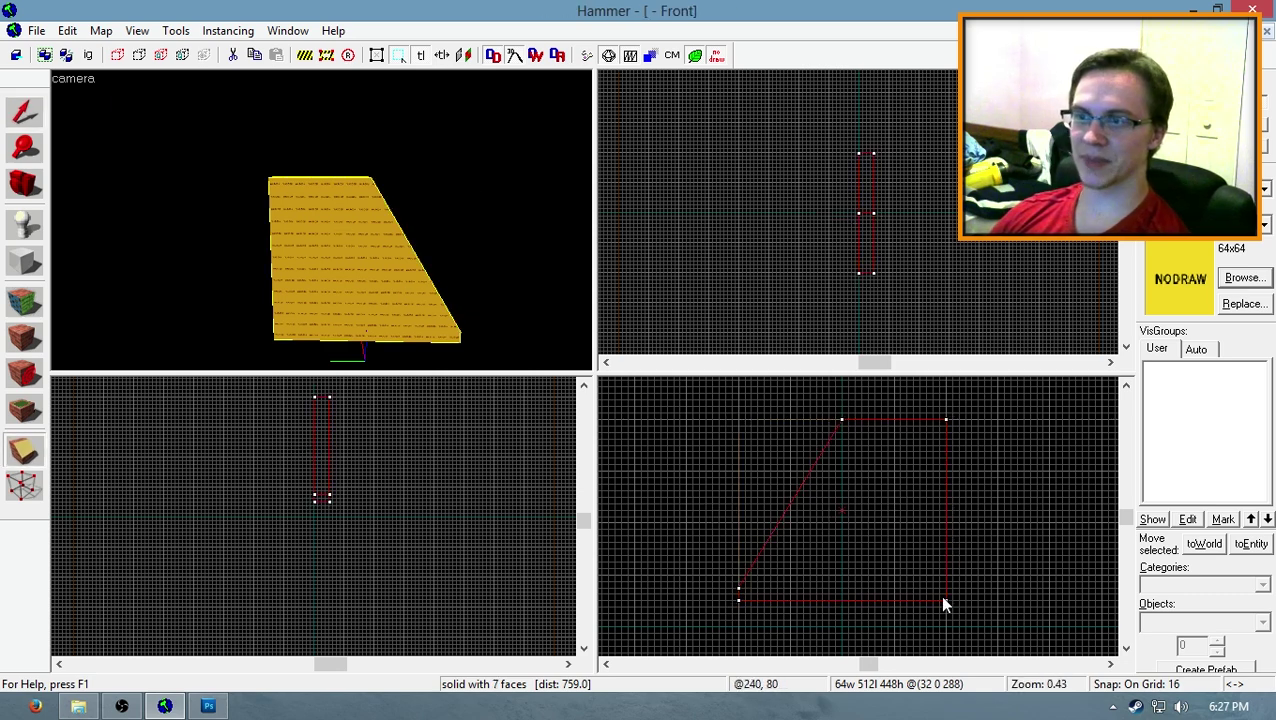
drag(945, 590, 842, 421)
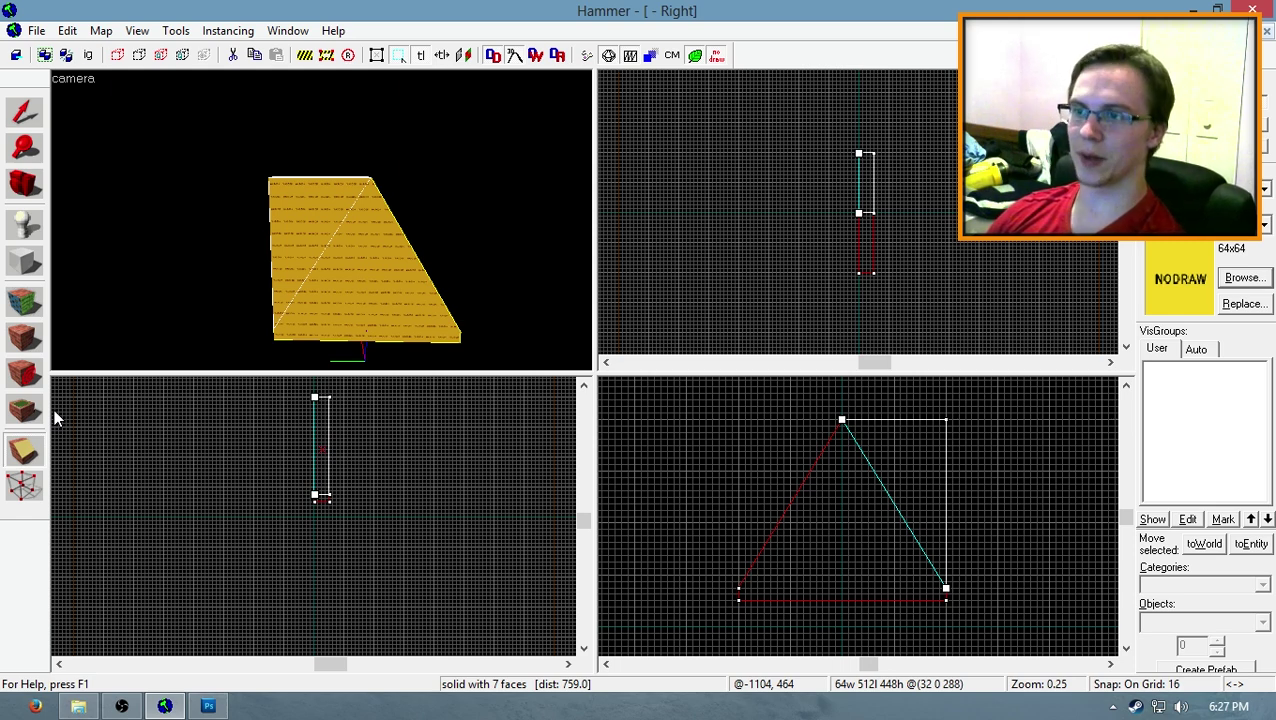
key(shift+x)
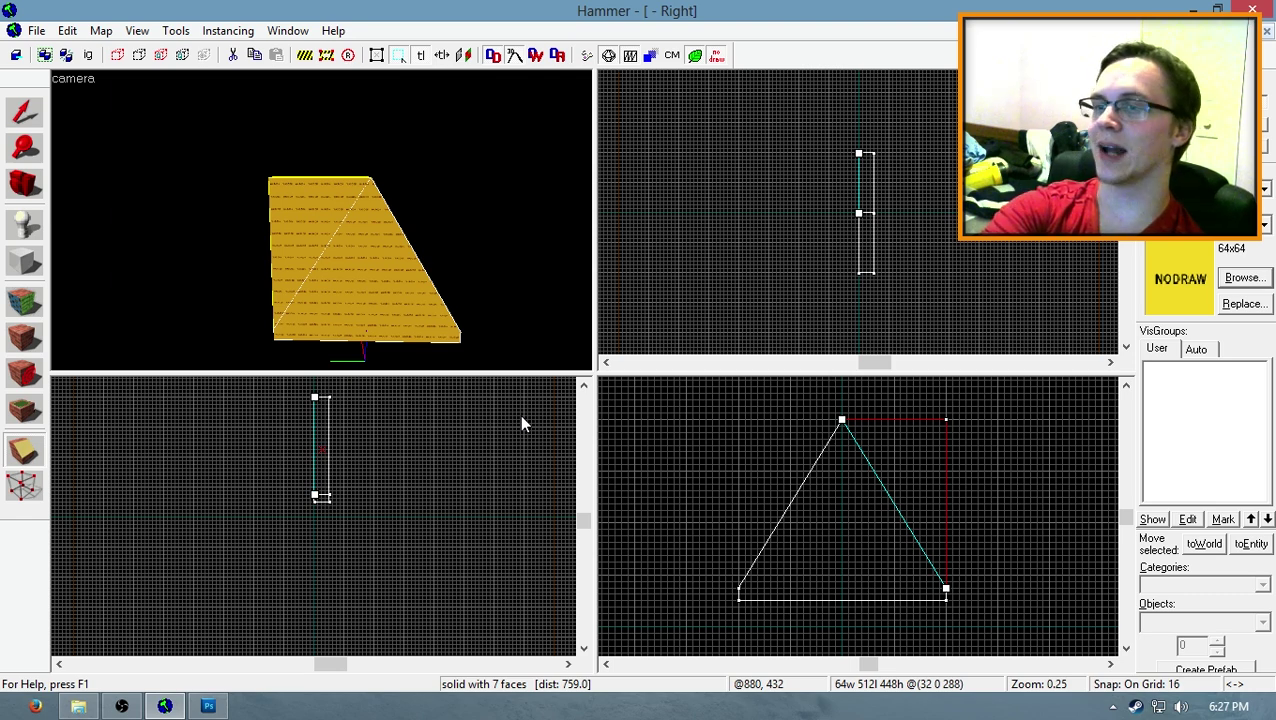
key(Return)
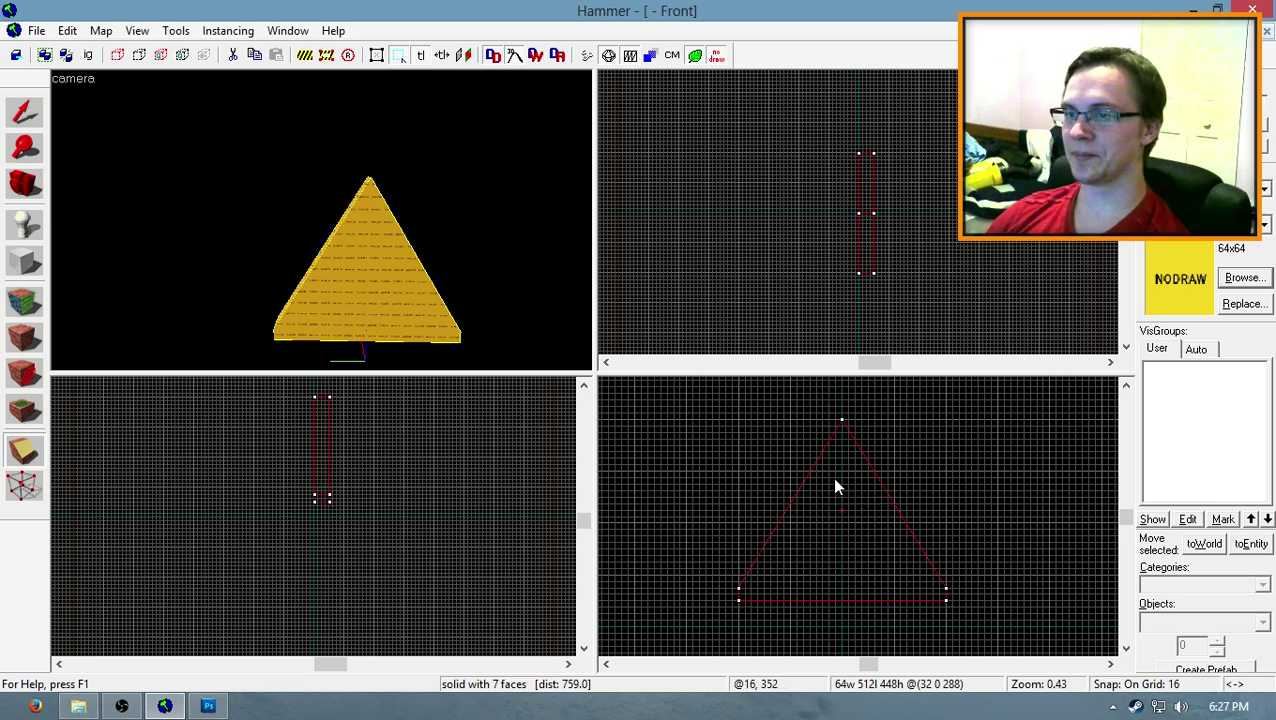
Step: Widen the NODRAW wedge to 128 units while inspecting it in 3D
key(shift+s)
key(z)
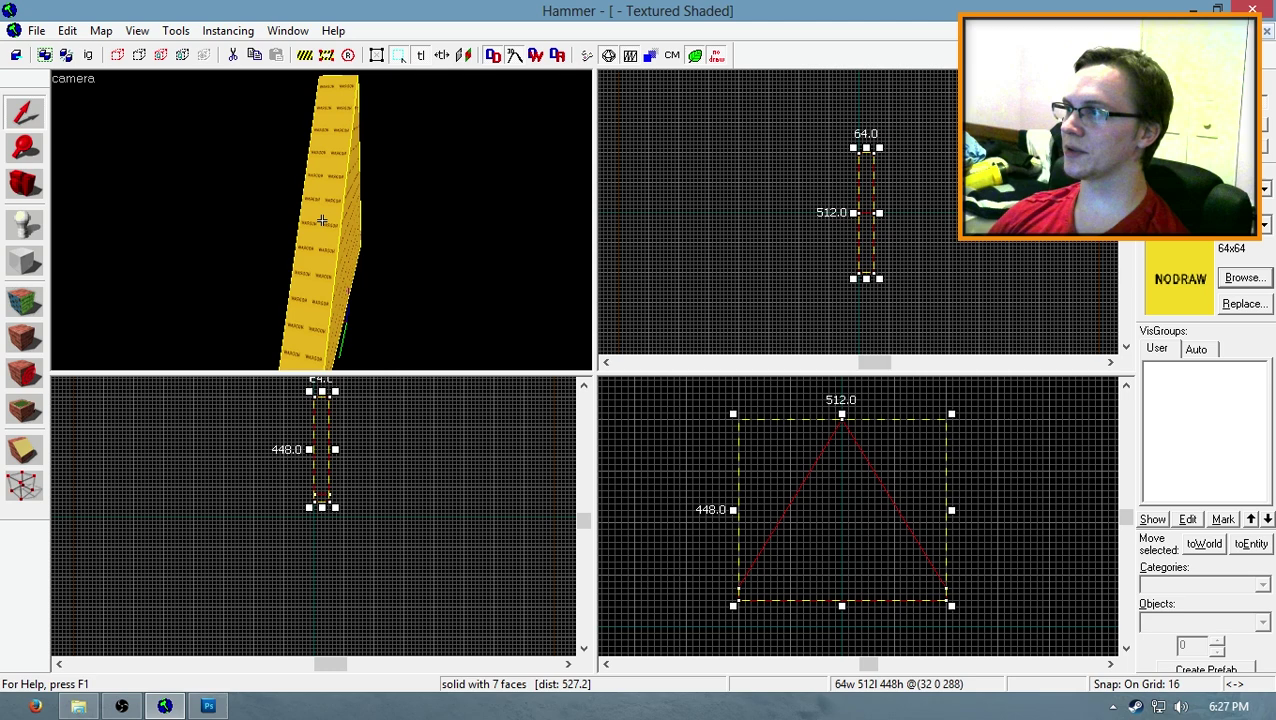
key(z)
drag(395, 260, 322, 228)
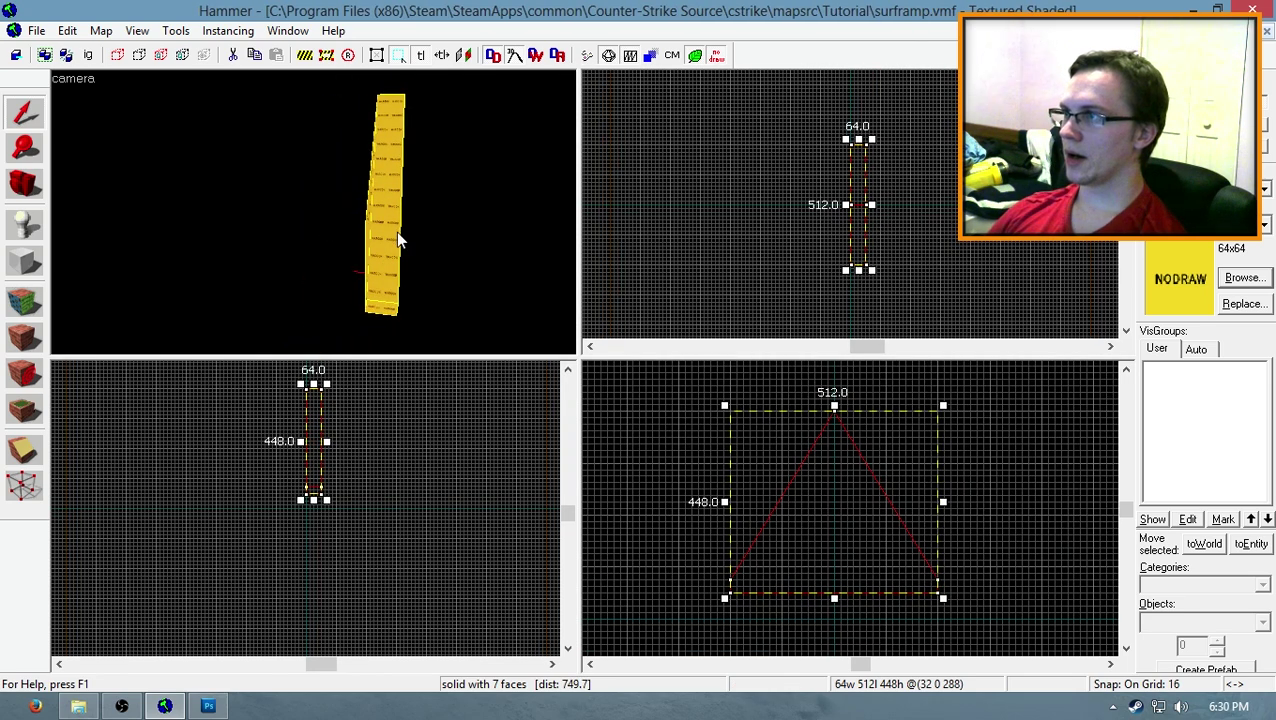
scroll(315, 430, up, 3)
scroll(316, 438, up, 2)
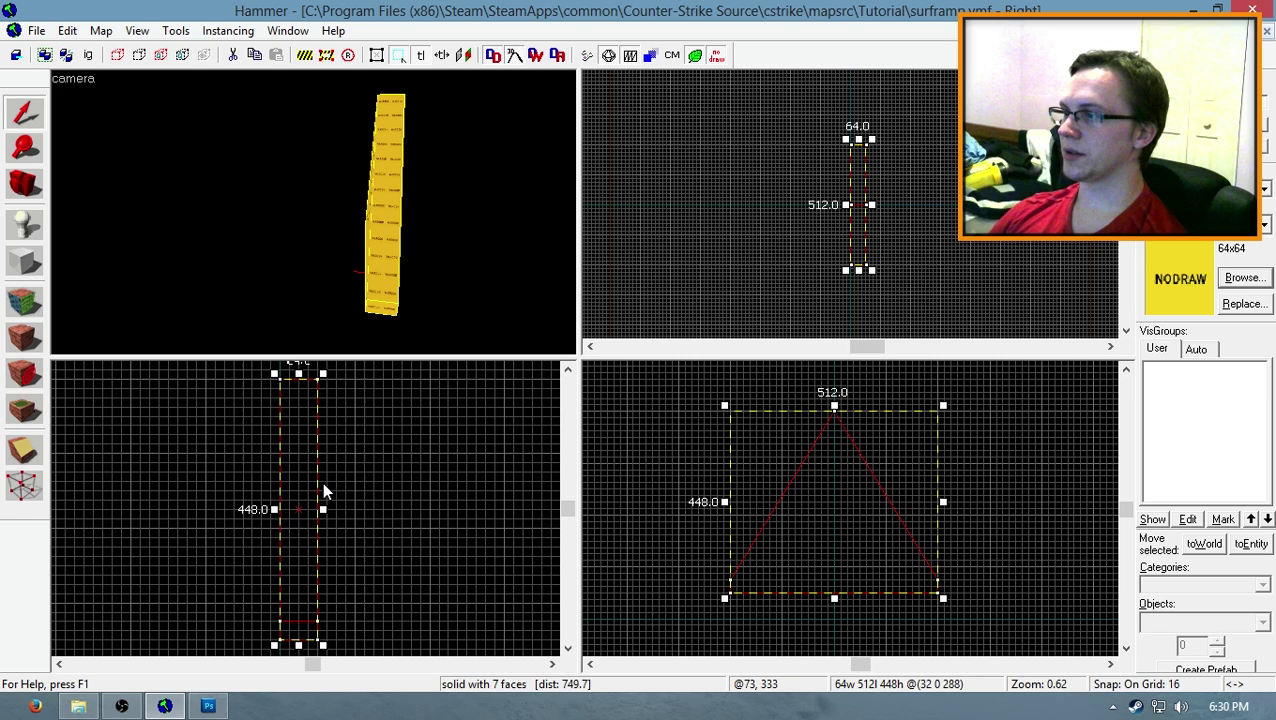
scroll(317, 502, down, 1)
drag(321, 509, 355, 507)
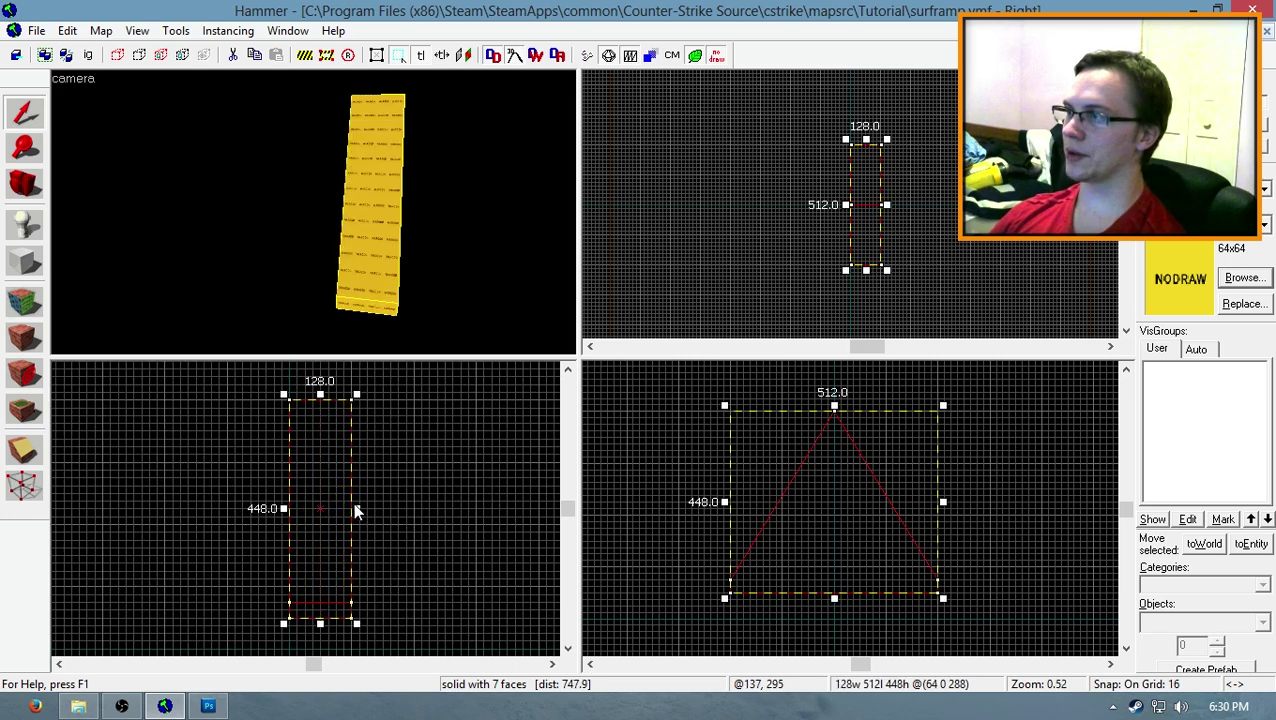
key(z)
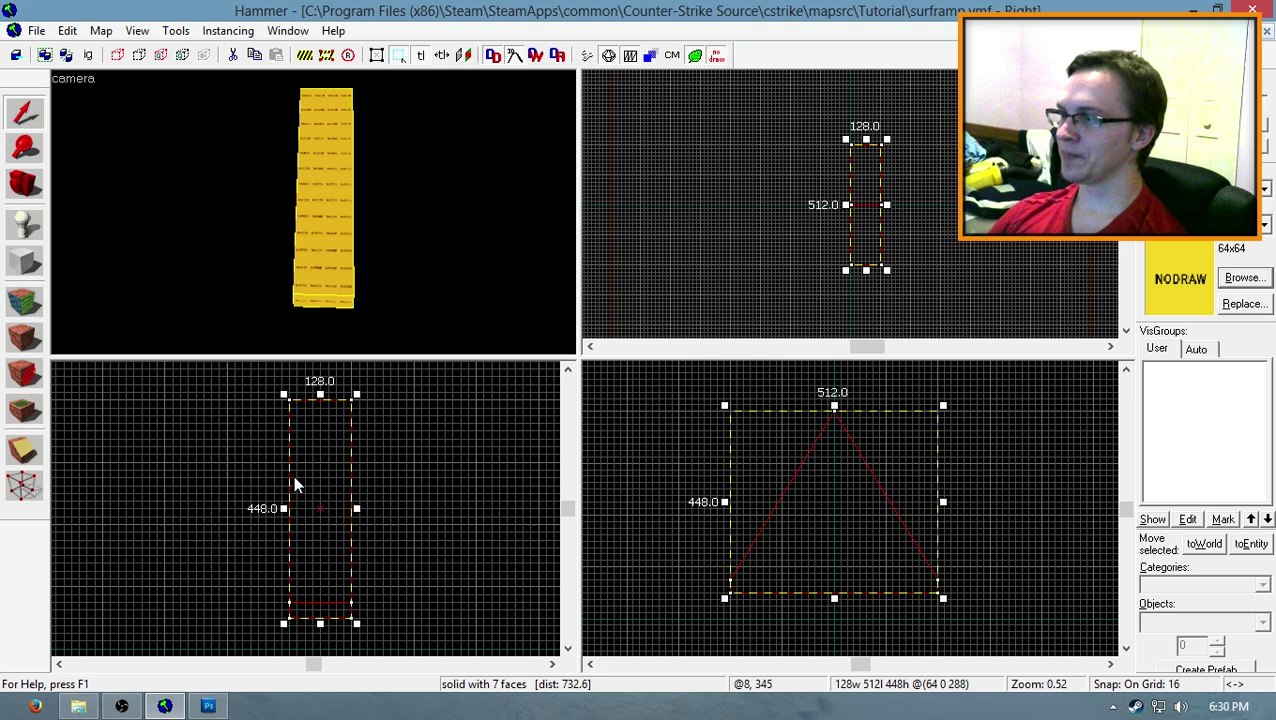
Step: Reposition the 128×512×448 wedge in the Front and 3D views and reselect it
scroll(303, 480, down, 4)
scroll(305, 478, up, 1)
scroll(823, 538, down, 4)
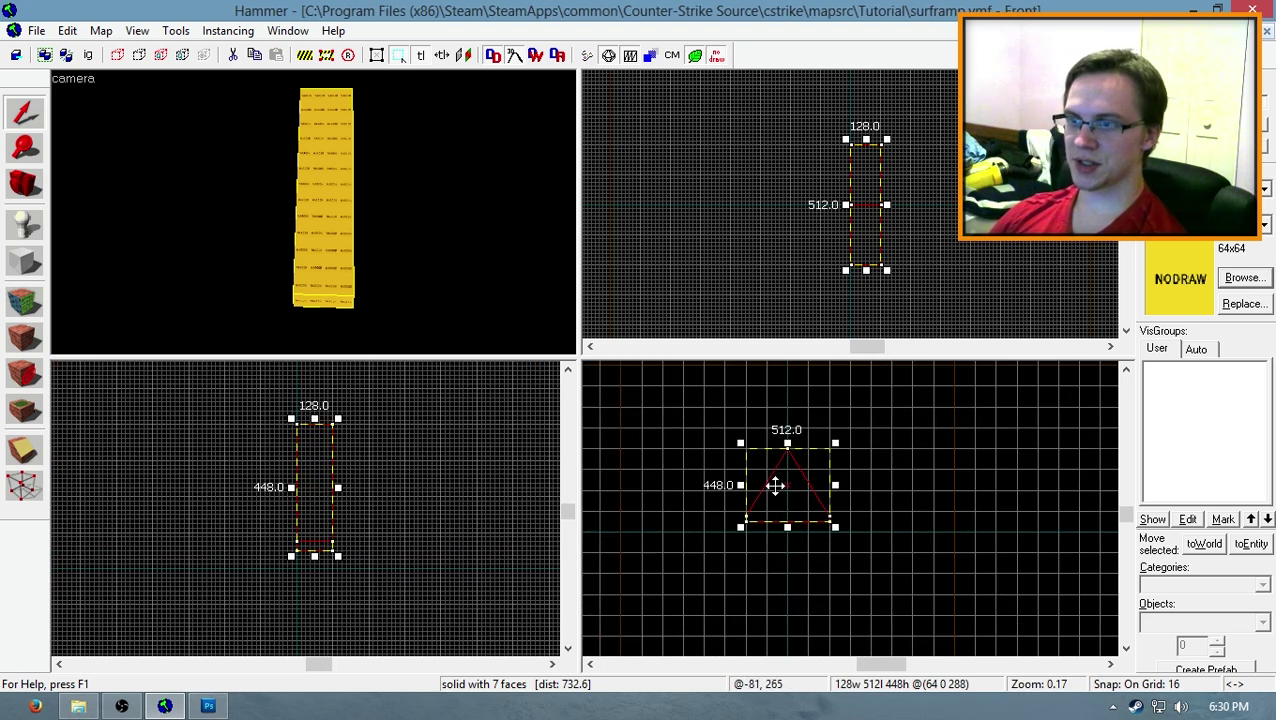
mouse_move(775, 487)
mouse_down()
mouse_move(864, 511)
mouse_move(1042, 607)
mouse_up()
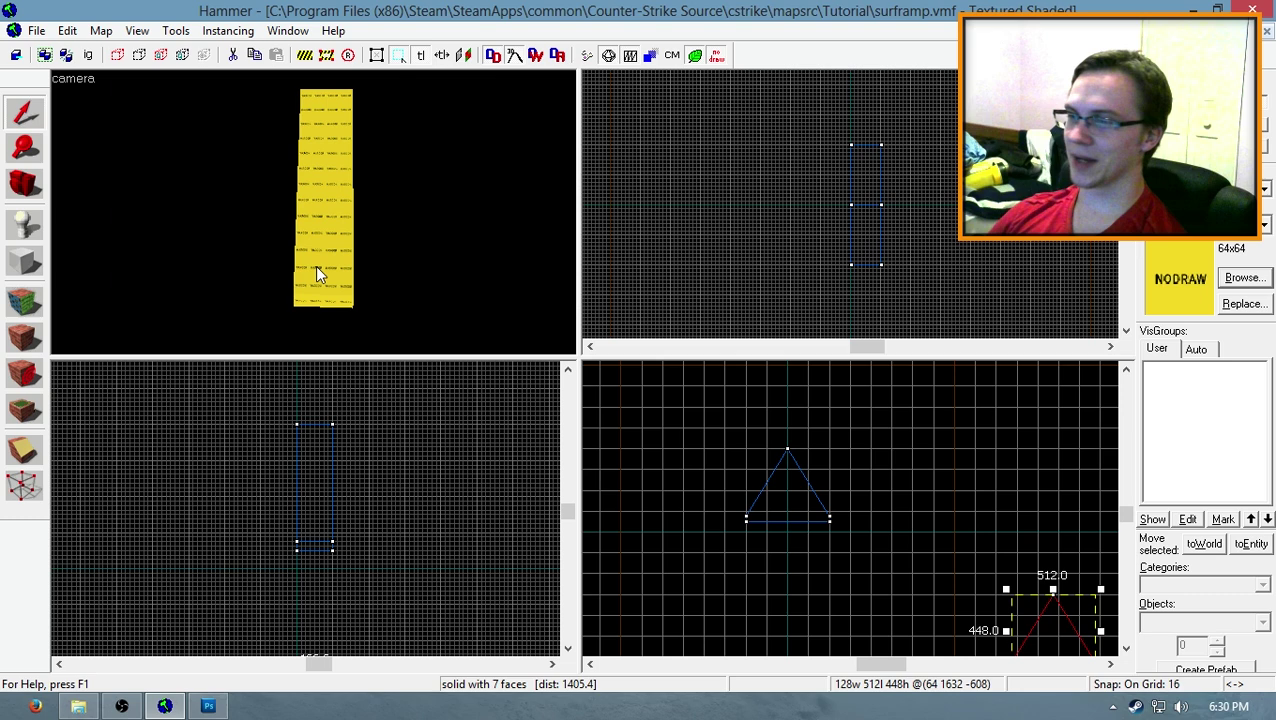
mouse_move(319, 276)
mouse_down()
mouse_move(313, 211)
mouse_move(325, 215)
mouse_up()
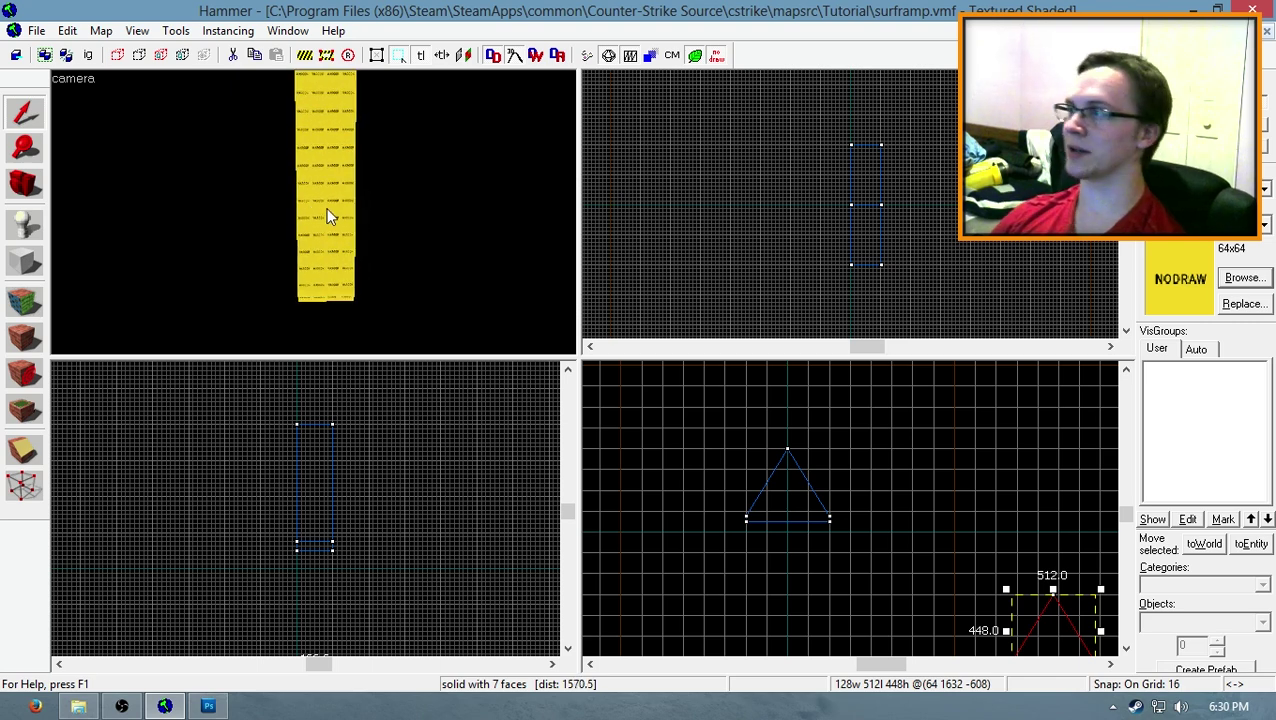
click(269, 260)
click(337, 258)
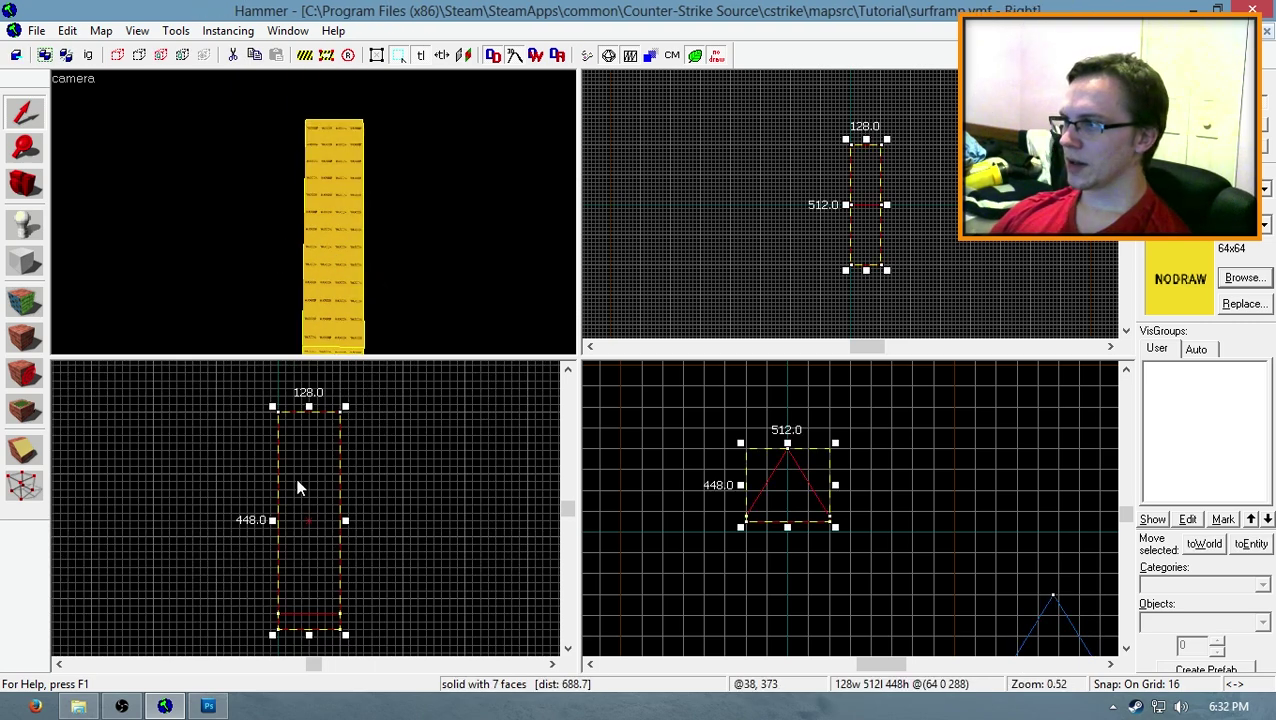
scroll(308, 451, down, 4)
scroll(316, 431, up, 4)
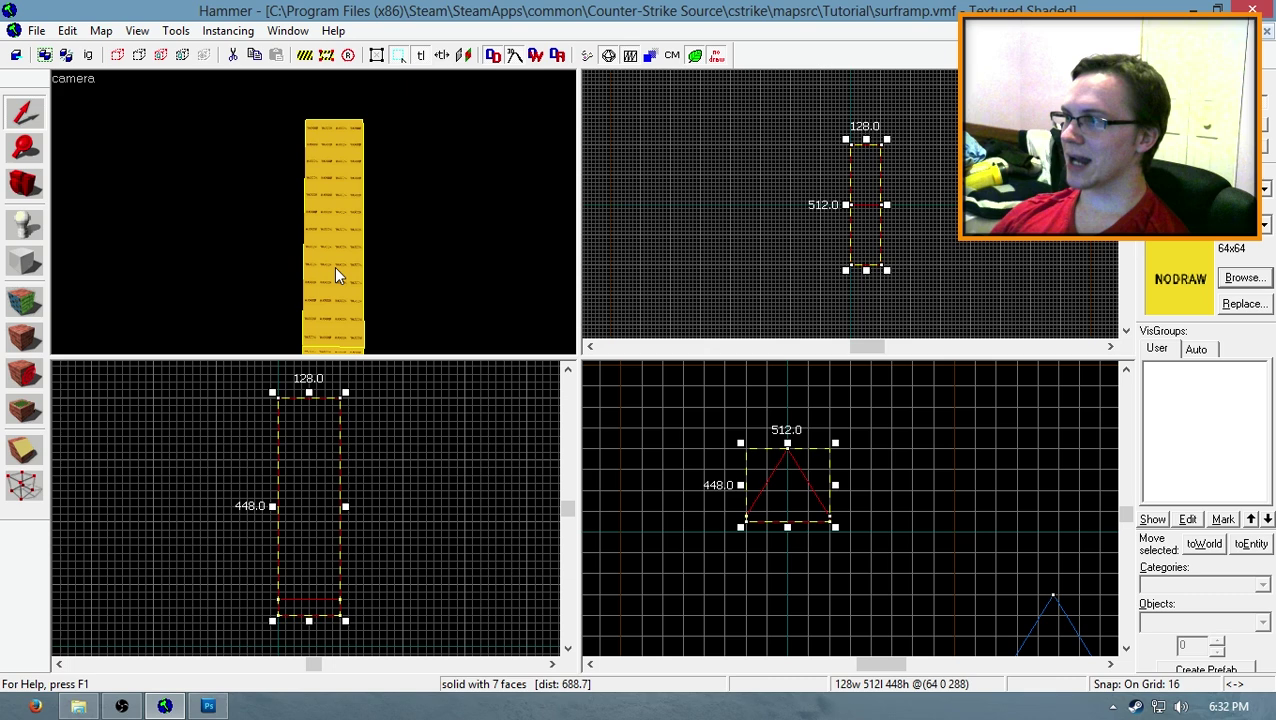
Step: Clone the wedge 128 units to the side and rotate the copy 5 degrees about Y
shift+drag(317, 449, 352, 451)
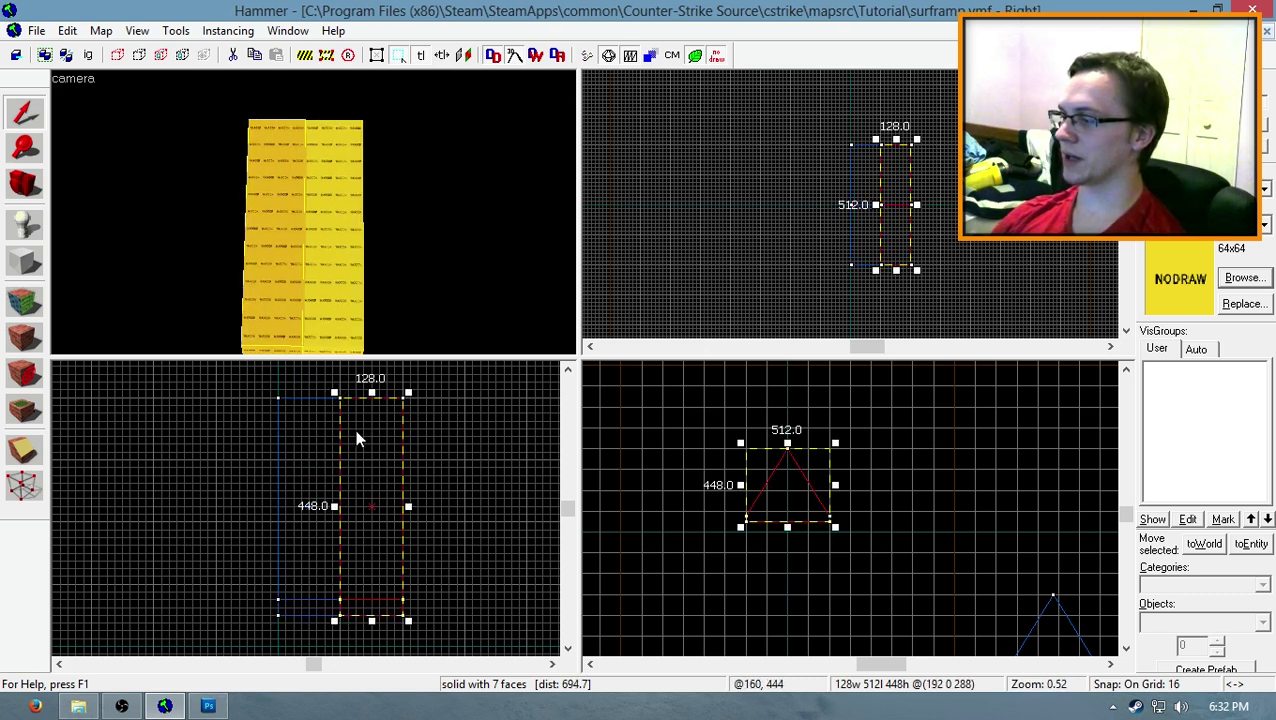
key(ctrl+m)
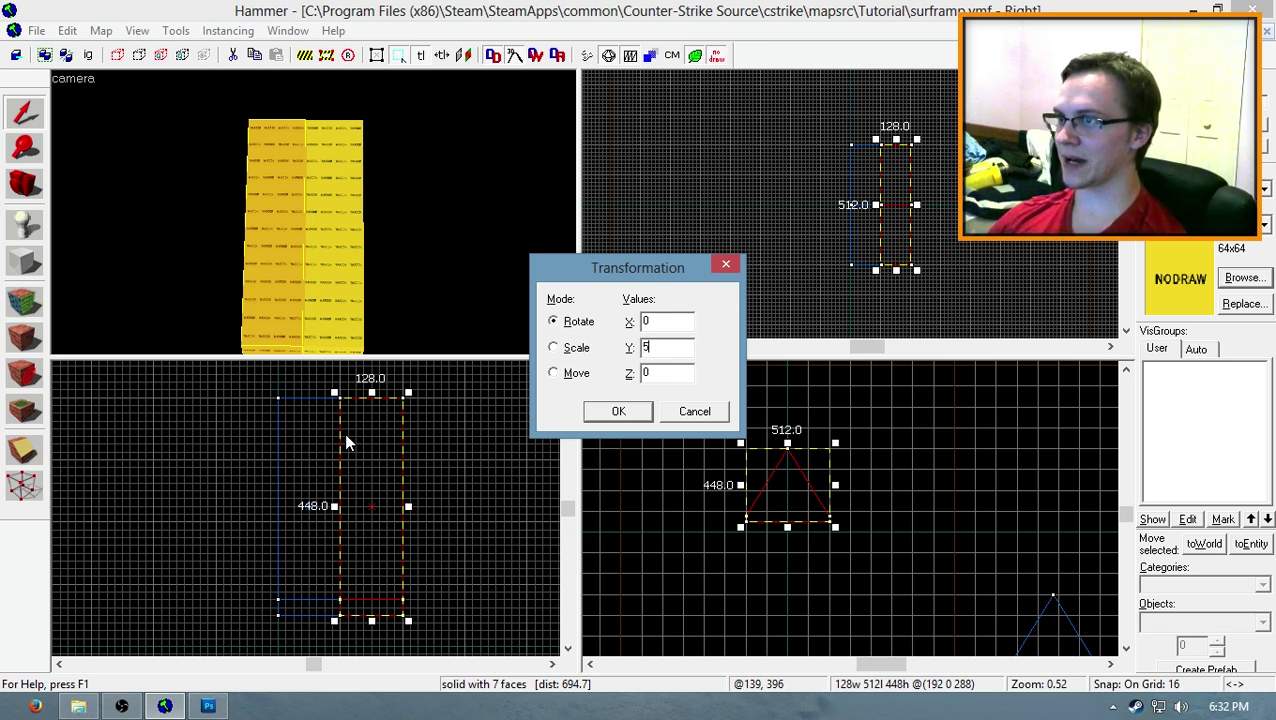
key(Return)
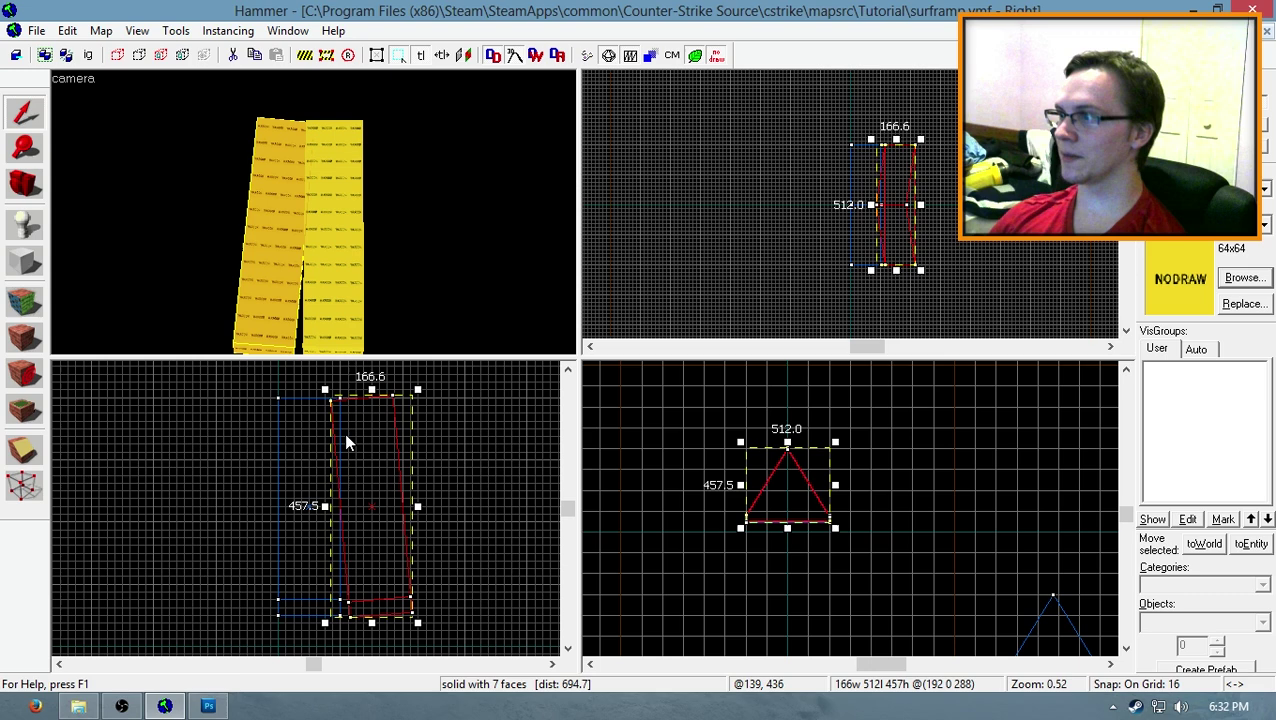
scroll(346, 438, down, 4)
key(z)
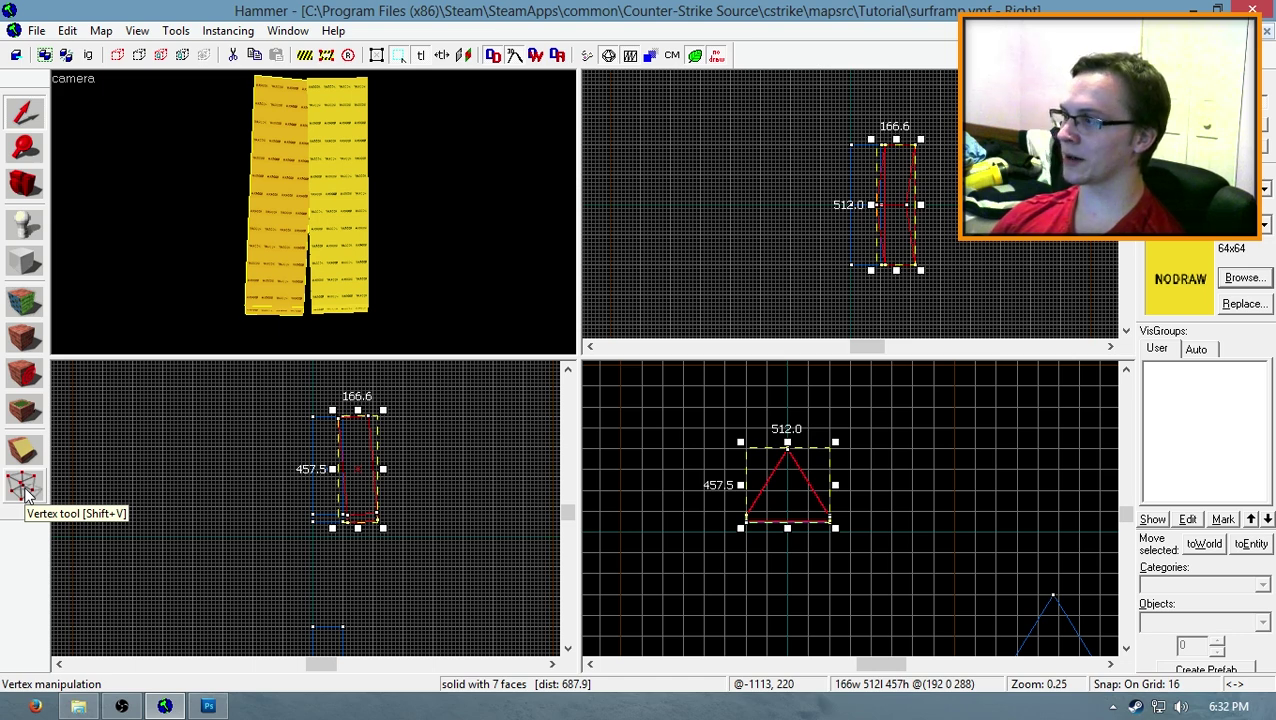
Step: Snap the rotated segment's bottom corner vertex onto the original segment's edge
click(25, 488)
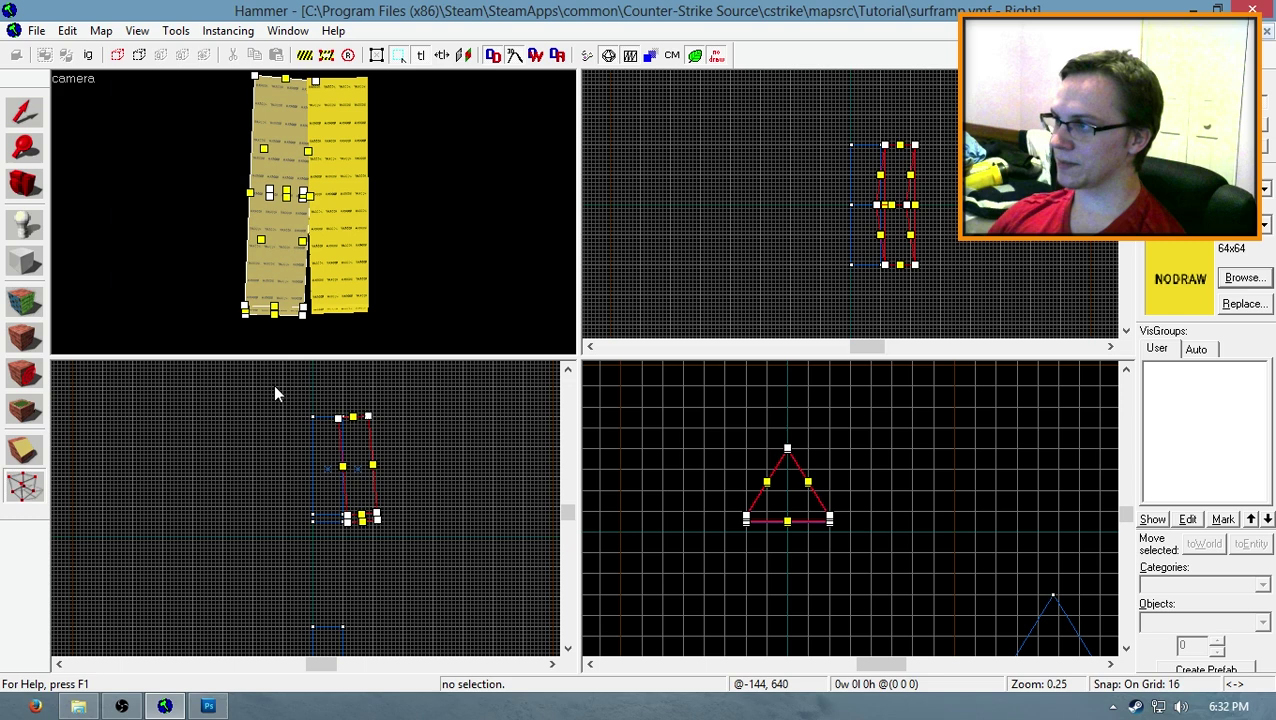
drag(249, 382, 454, 561)
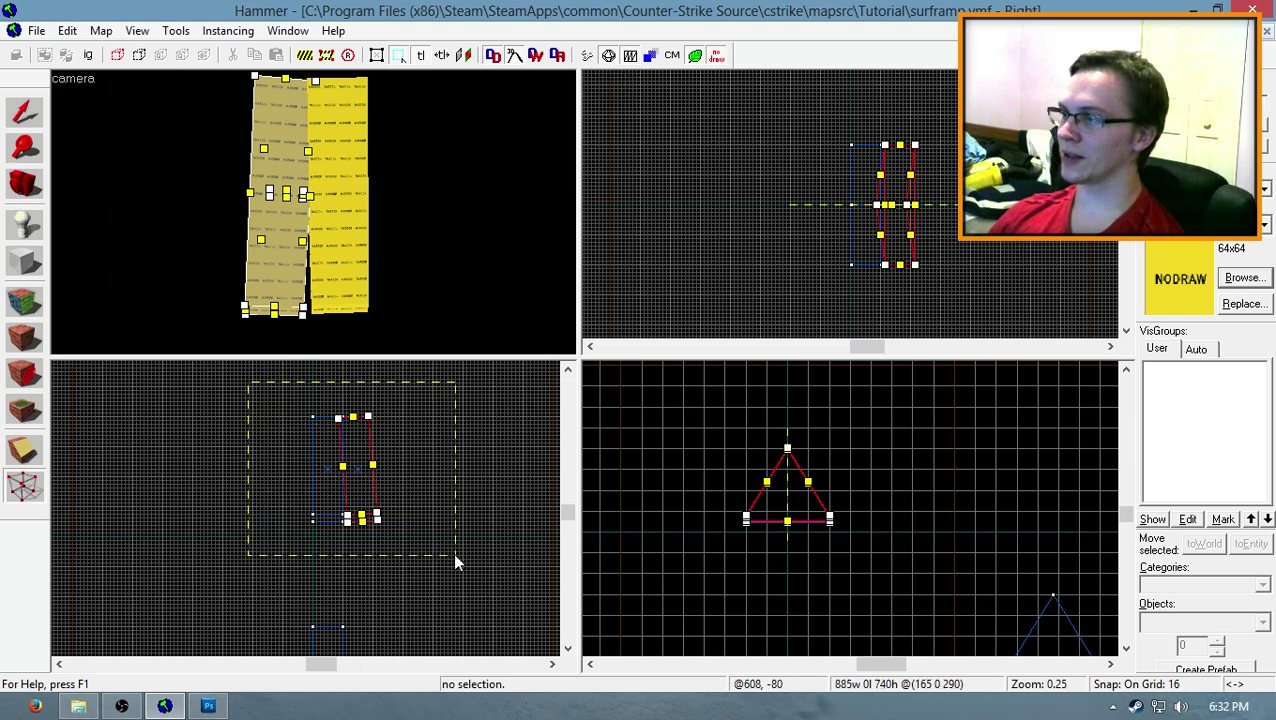
key(Return)
scroll(340, 490, up, 4)
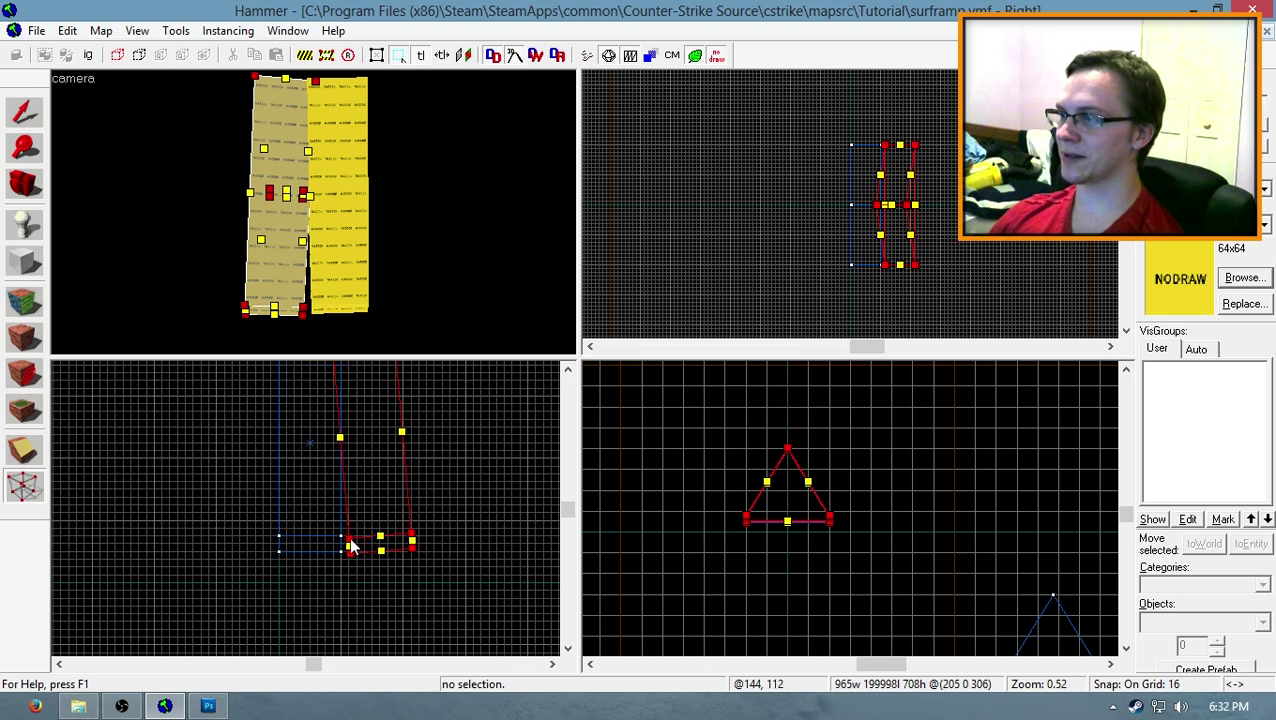
scroll(344, 553, down, 2)
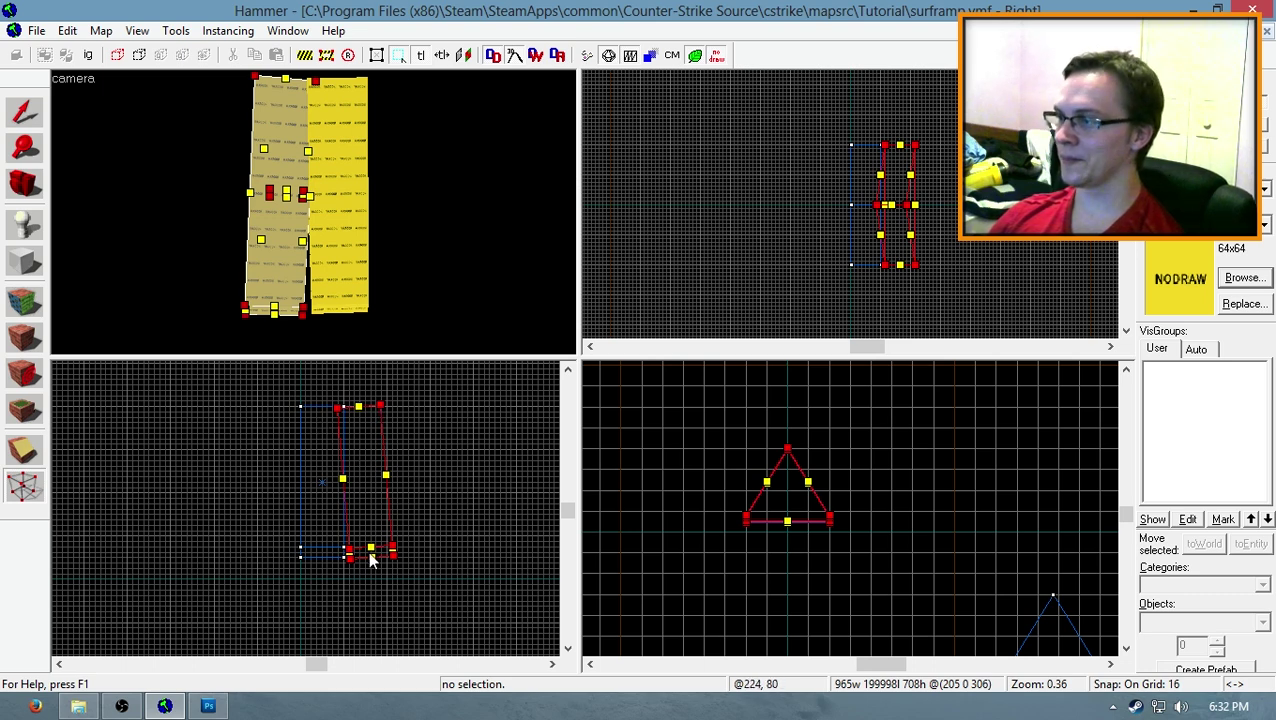
scroll(350, 560, up, 3)
scroll(356, 565, up, 3)
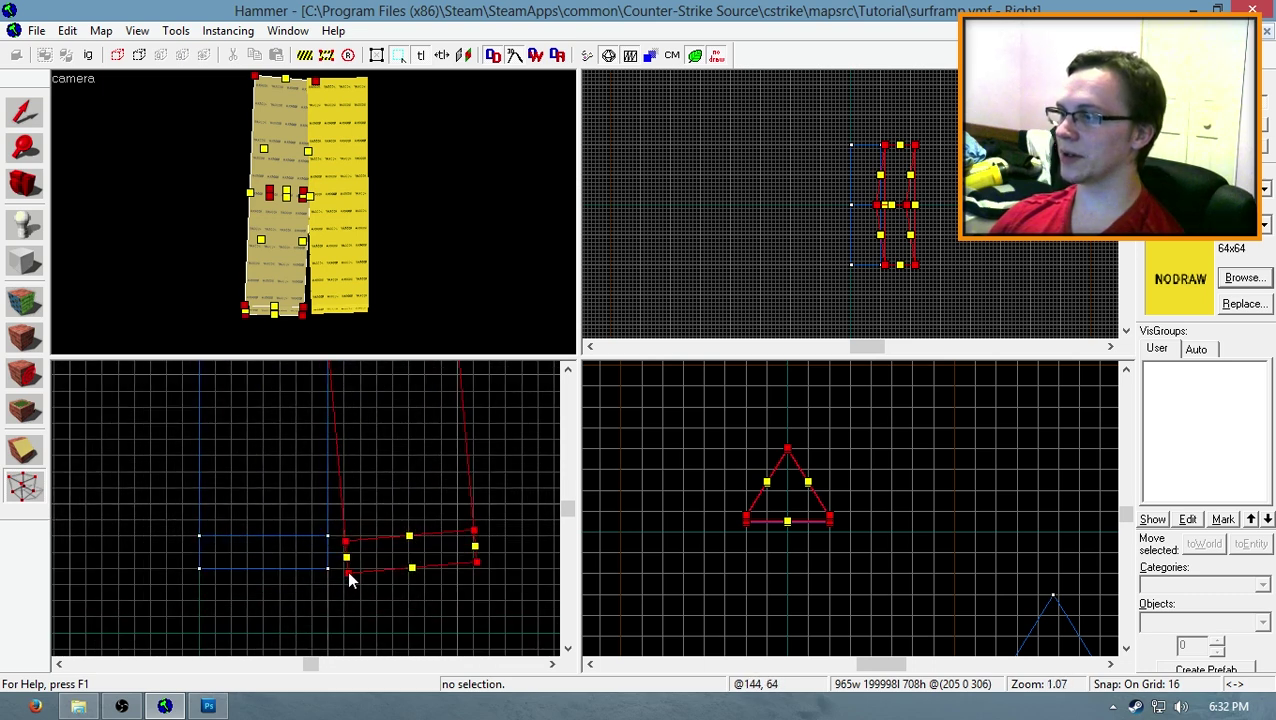
mouse_move(347, 570)
mouse_down()
mouse_move(382, 572)
mouse_move(265, 584)
mouse_move(306, 583)
mouse_up()
scroll(370, 569, up, 4)
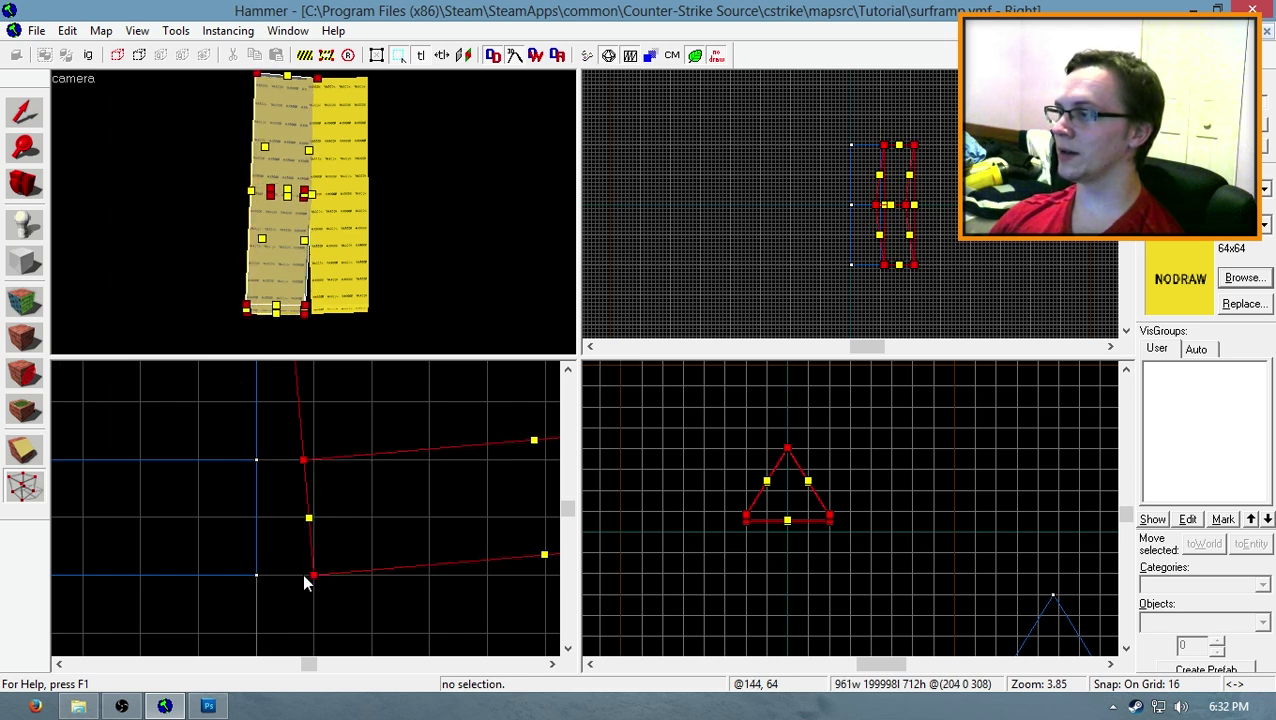
scroll(303, 582, up, 5)
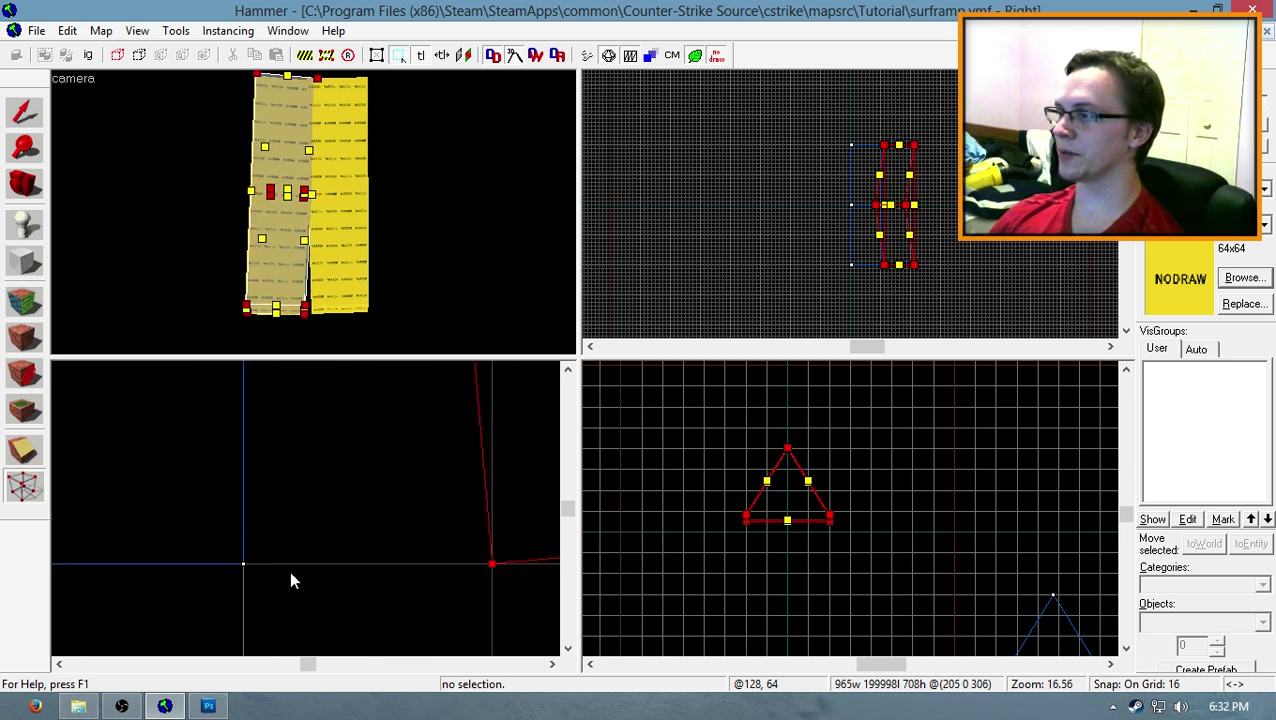
drag(490, 567, 261, 555)
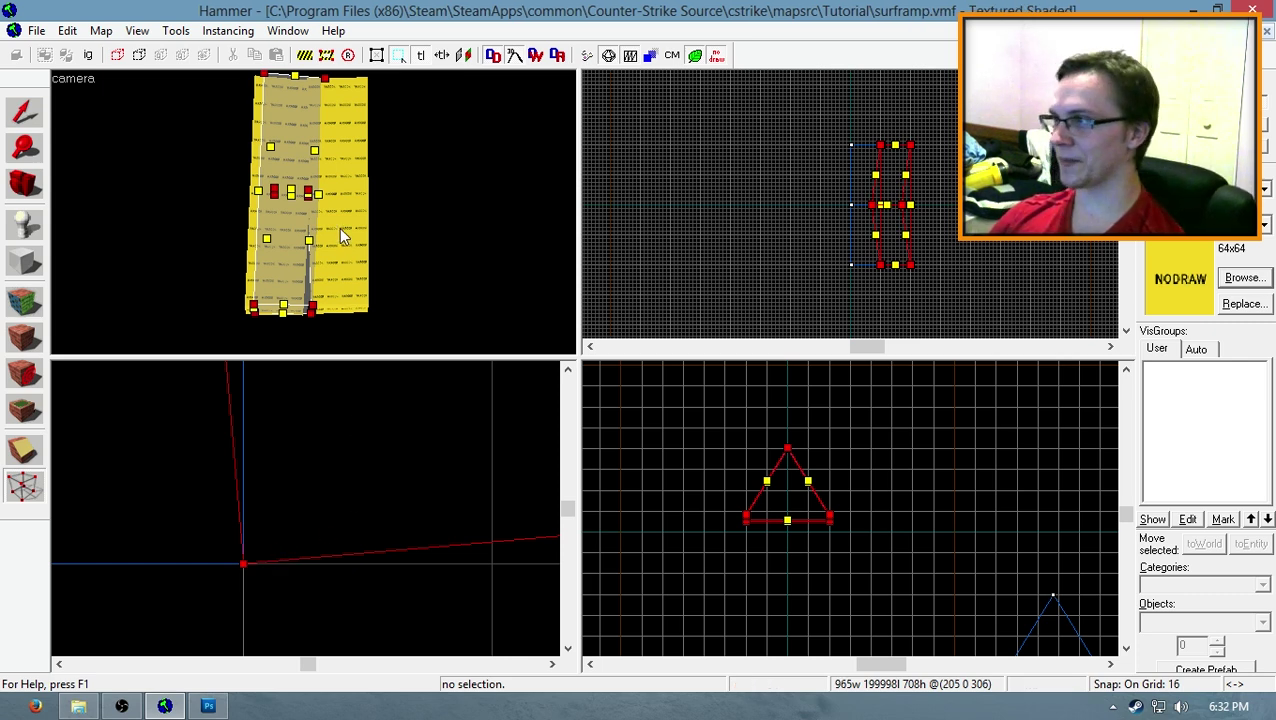
Step: Select both segments' corner vertices and align their shared edge
key(shift+s)
scroll(364, 565, up, 2)
scroll(366, 570, down, 5)
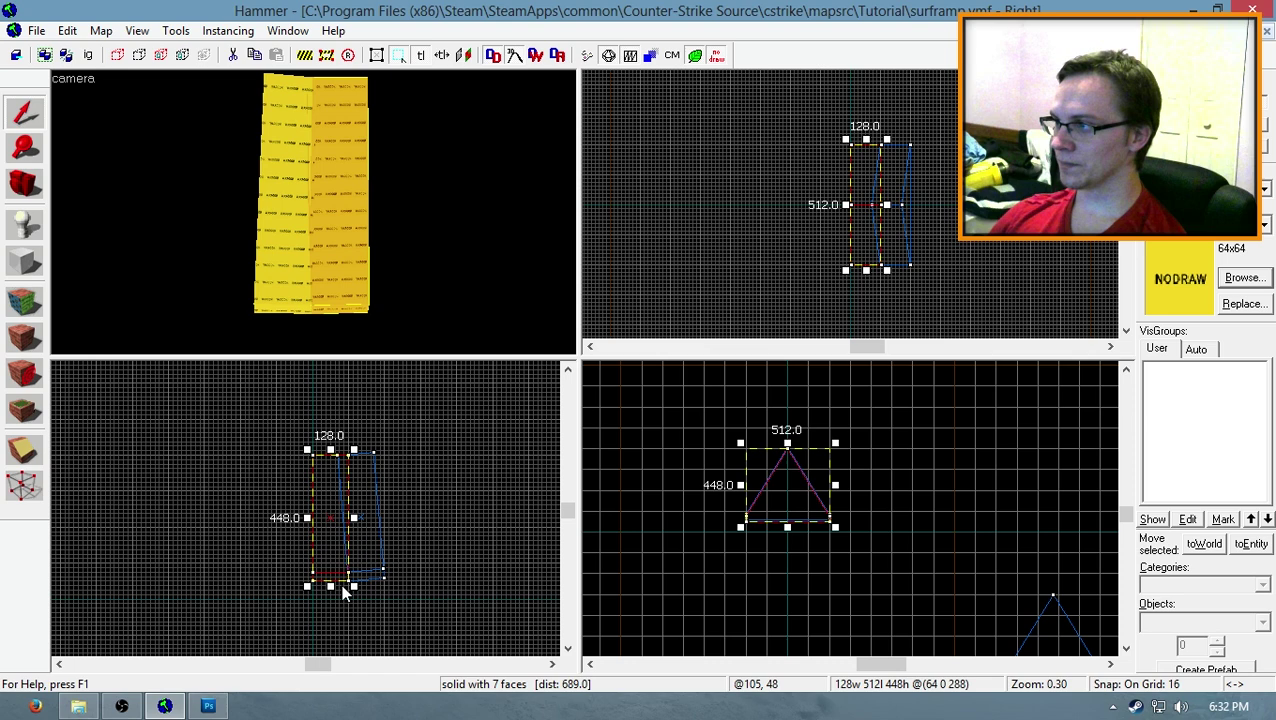
click(357, 252)
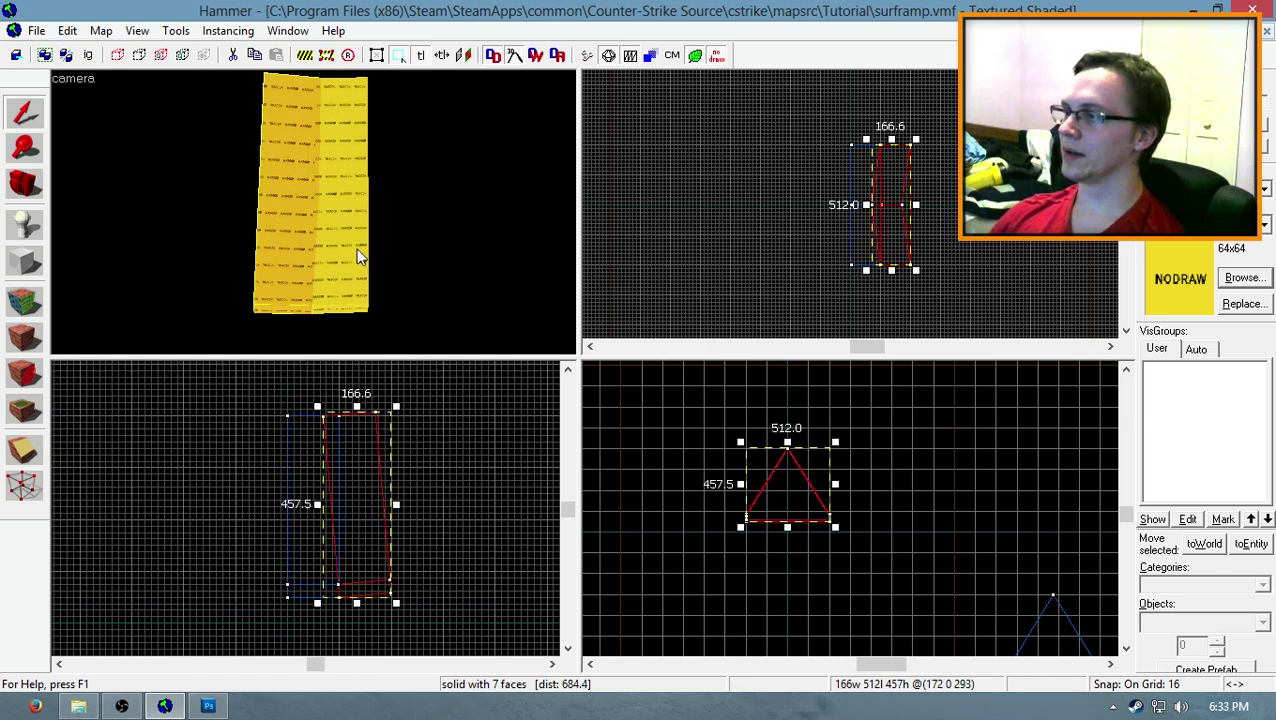
ctrl+click(341, 208)
scroll(288, 494, down, 1)
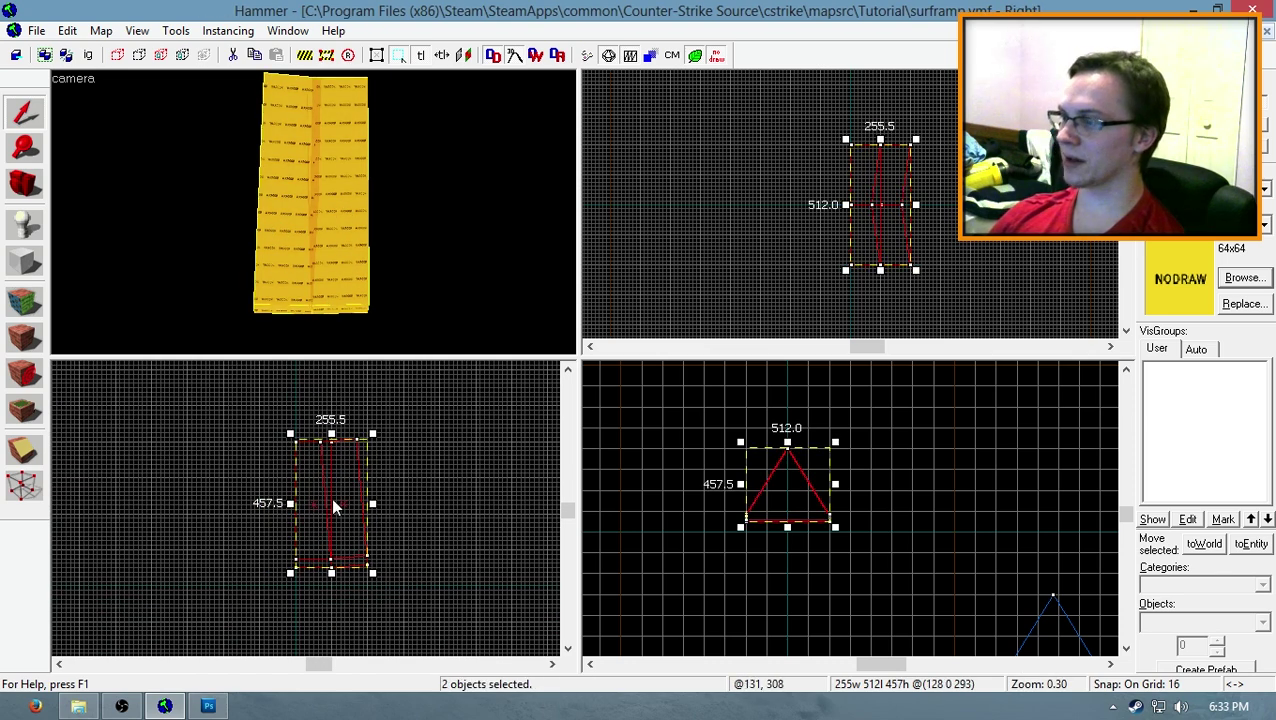
key(shift+v)
drag(246, 405, 410, 590)
scroll(365, 563, up, 4)
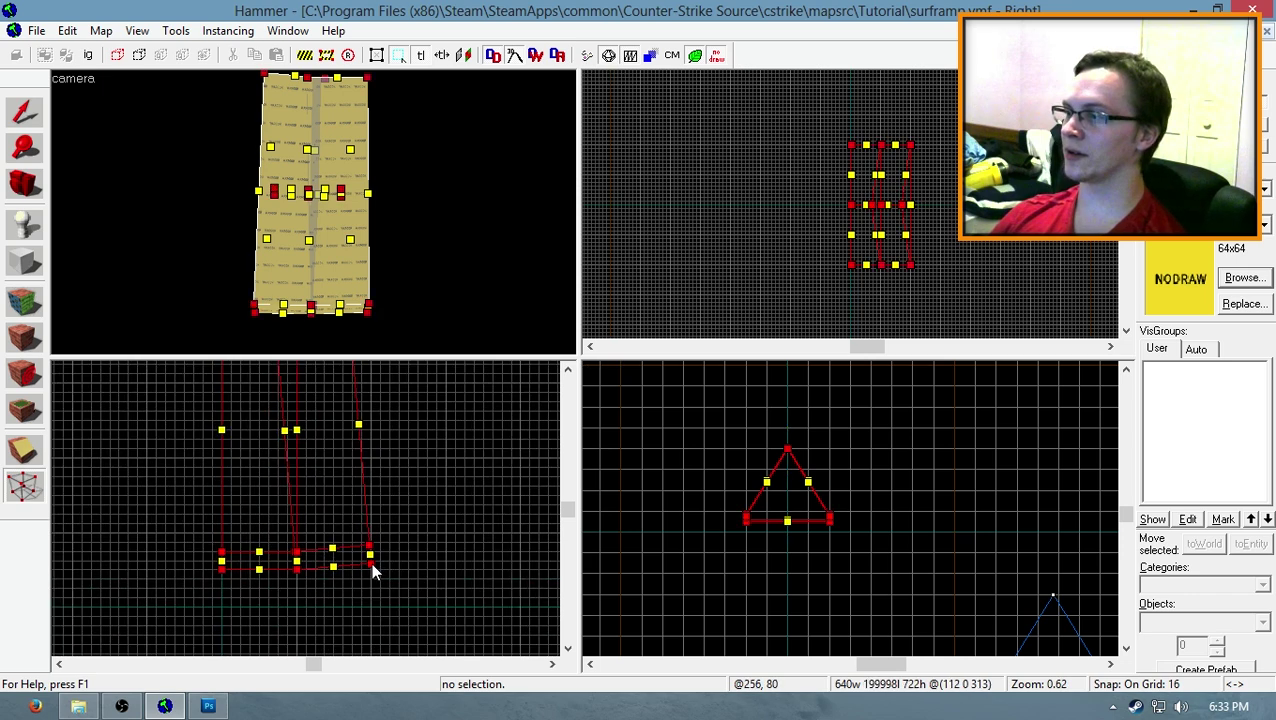
scroll(365, 563, up, 7)
scroll(363, 575, up, 4)
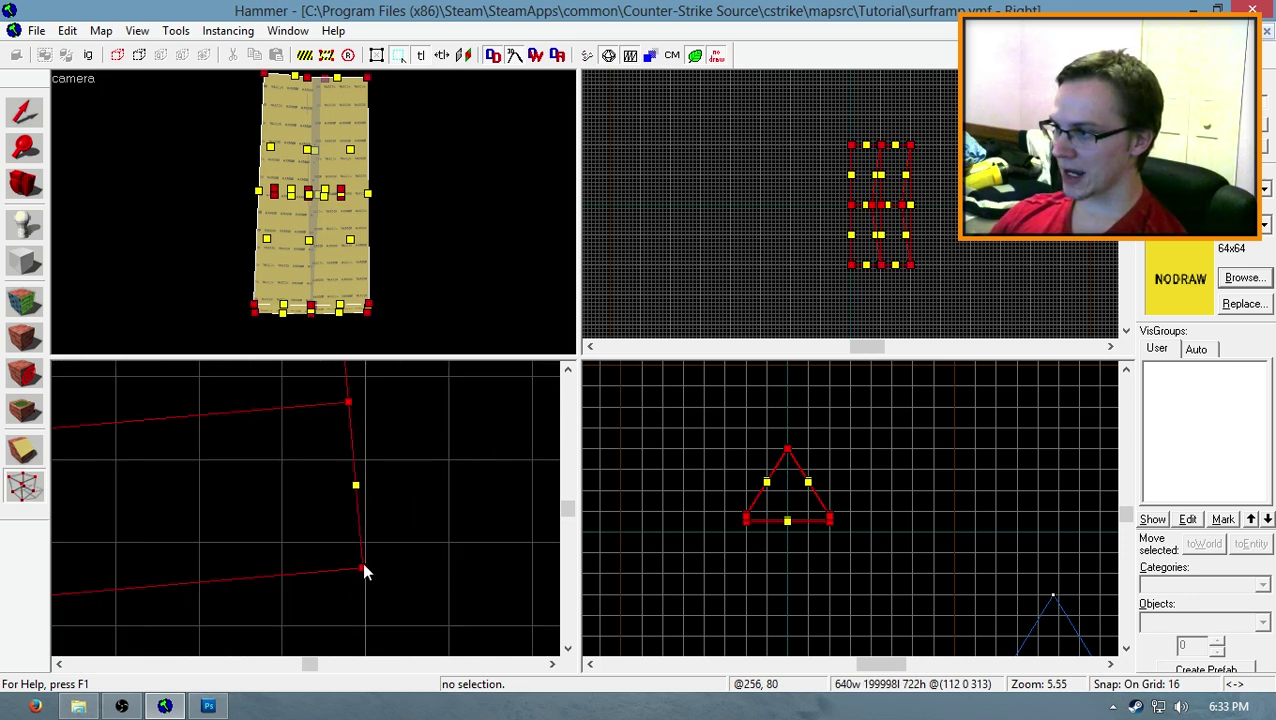
mouse_move(363, 570)
mouse_down()
mouse_move(412, 516)
mouse_move(362, 545)
mouse_up()
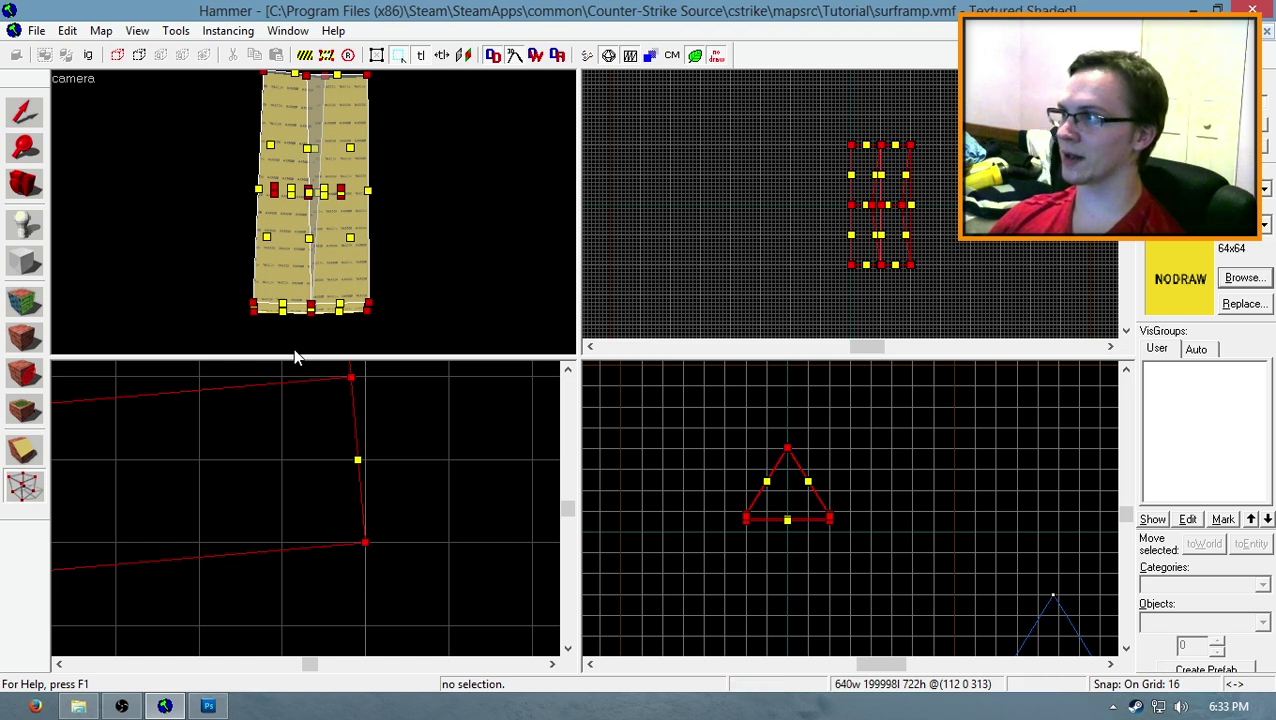
Step: Clone the right segment further along the curve and rotate the copy 10 degrees about Y
key(shift+s)
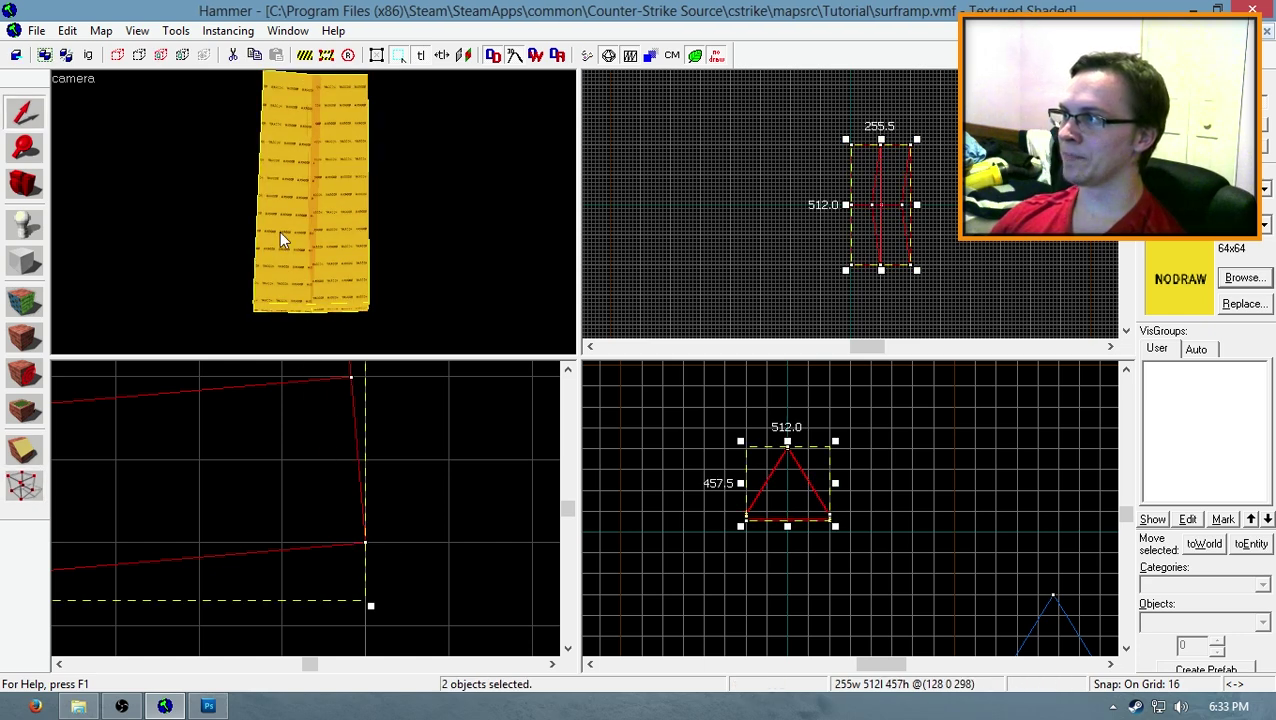
click(279, 231)
scroll(426, 557, down, 5)
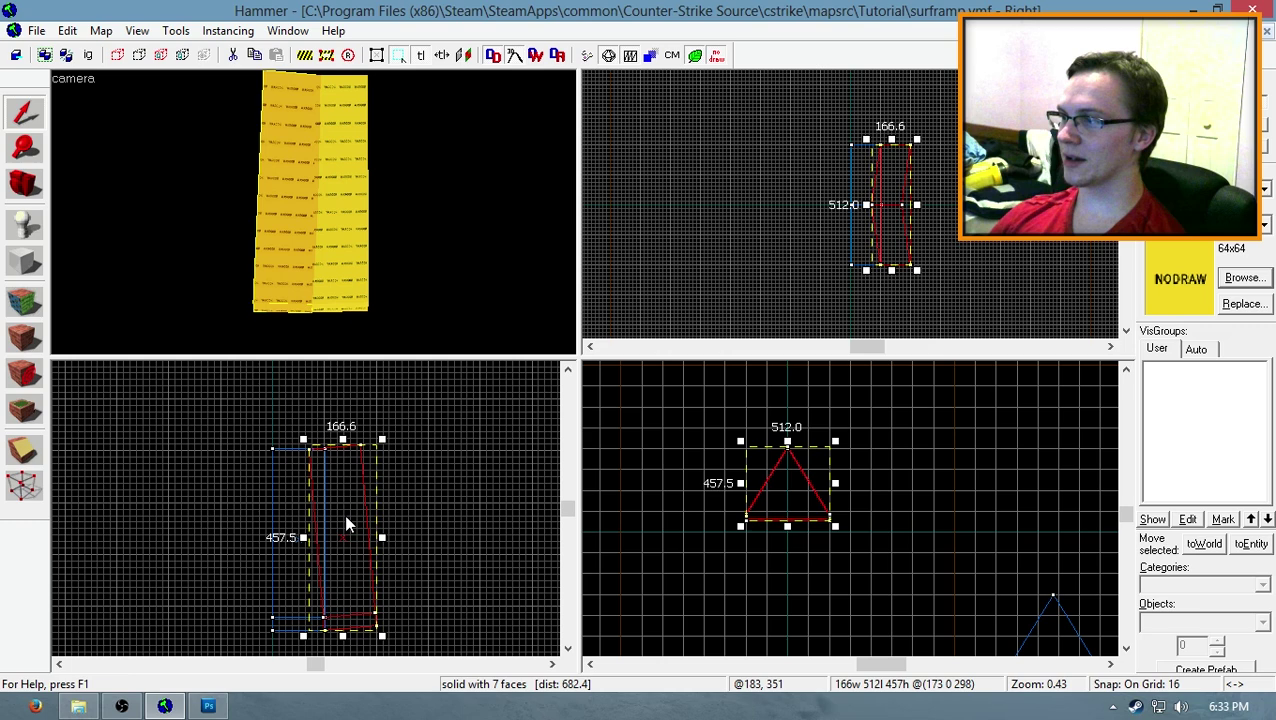
mouse_move(347, 523)
shift+mouse_down()
mouse_move(430, 528)
mouse_move(427, 507)
shift+mouse_up()
key(ctrl+m)
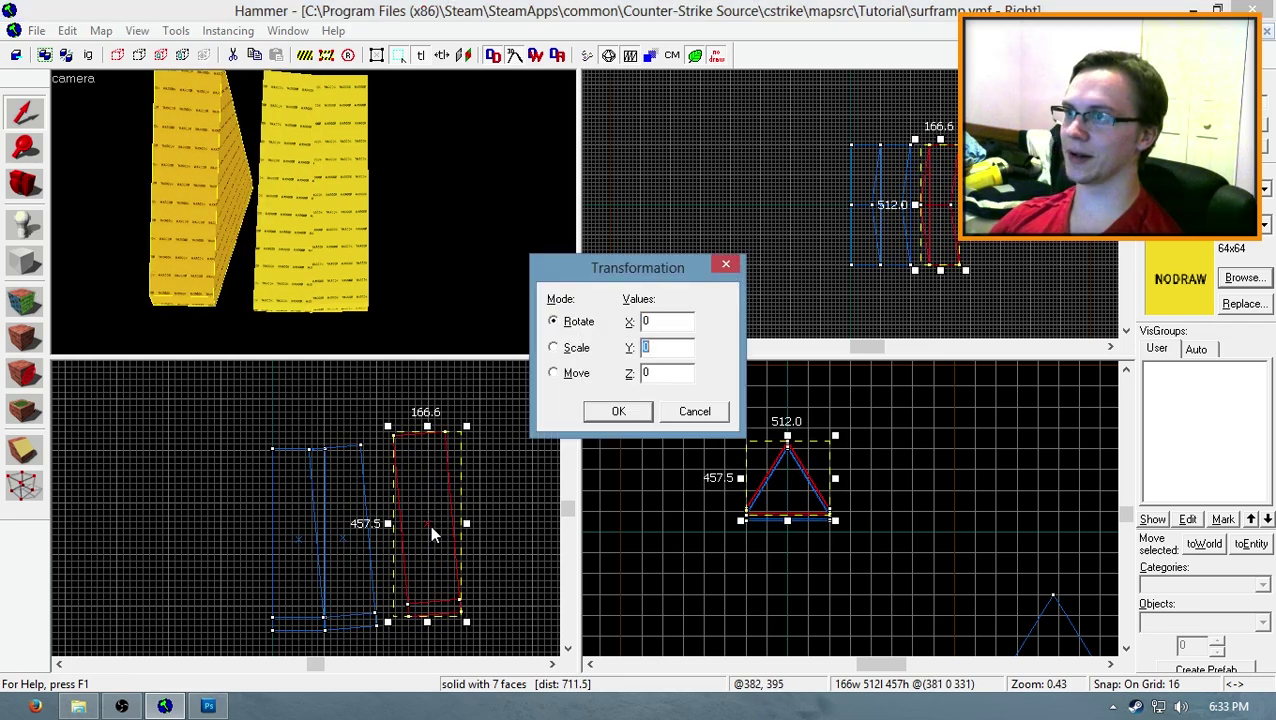
text(10)
key(Return)
Step: Move the new segment's corner vertices onto the previous segment's edge
key(shift+v)
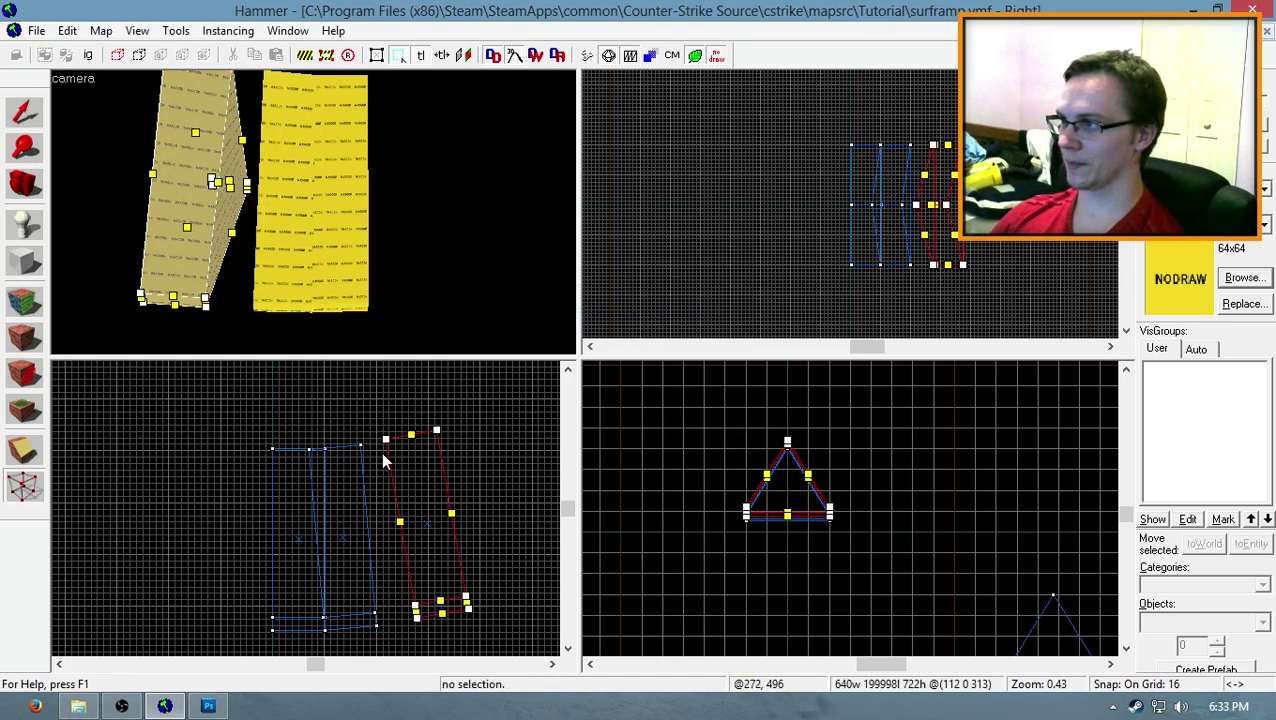
drag(343, 406, 475, 562)
drag(490, 647, 490, 647)
scroll(410, 620, up, 10)
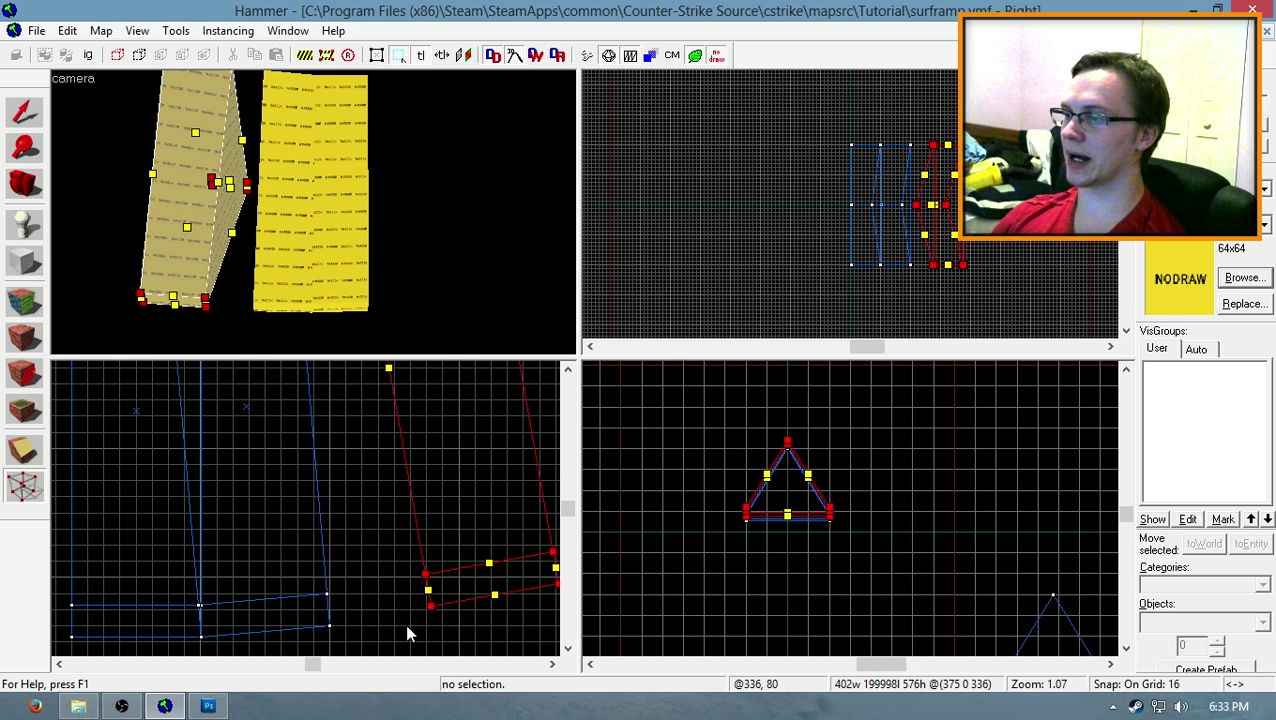
mouse_move(453, 597)
mouse_down()
mouse_move(435, 535)
mouse_move(245, 628)
mouse_up()
scroll(310, 601, up, 1)
scroll(245, 628, up, 4)
scroll(246, 628, up, 9)
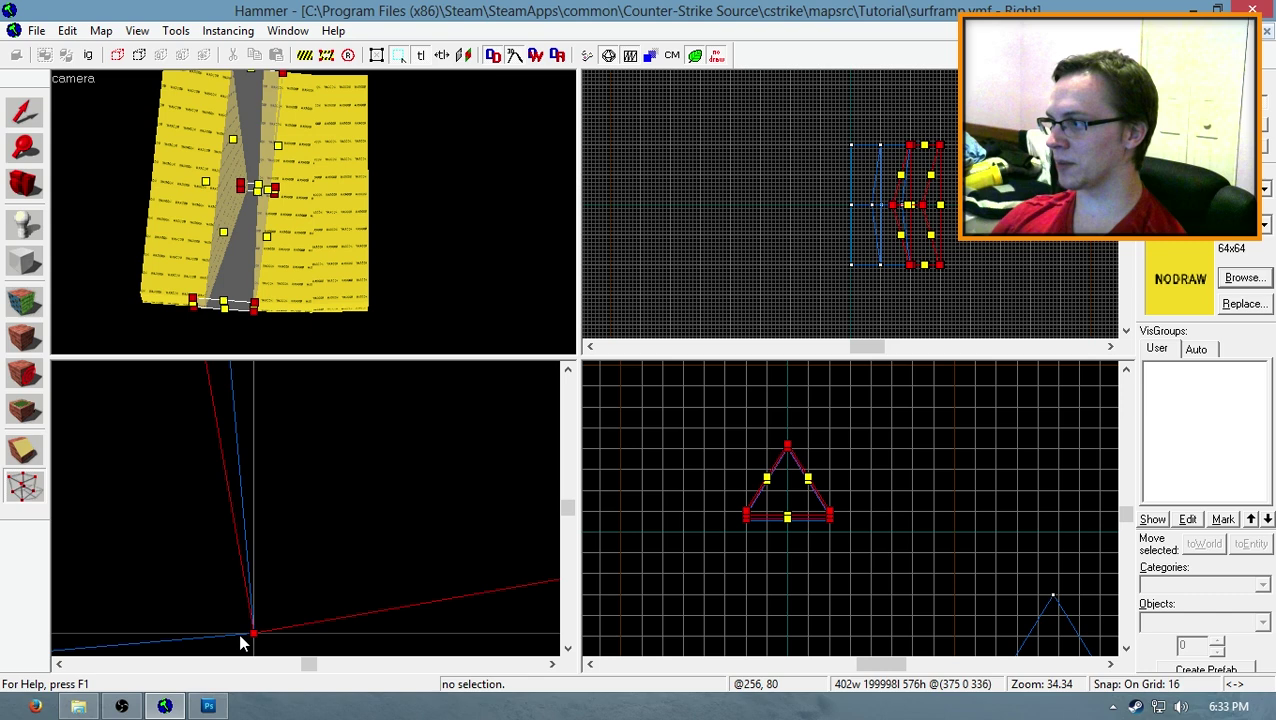
Step: Select all three ramp segments and check their vertex joins
key(shift+s)
click(280, 257)
ctrl+click(300, 255)
ctrl+click(345, 254)
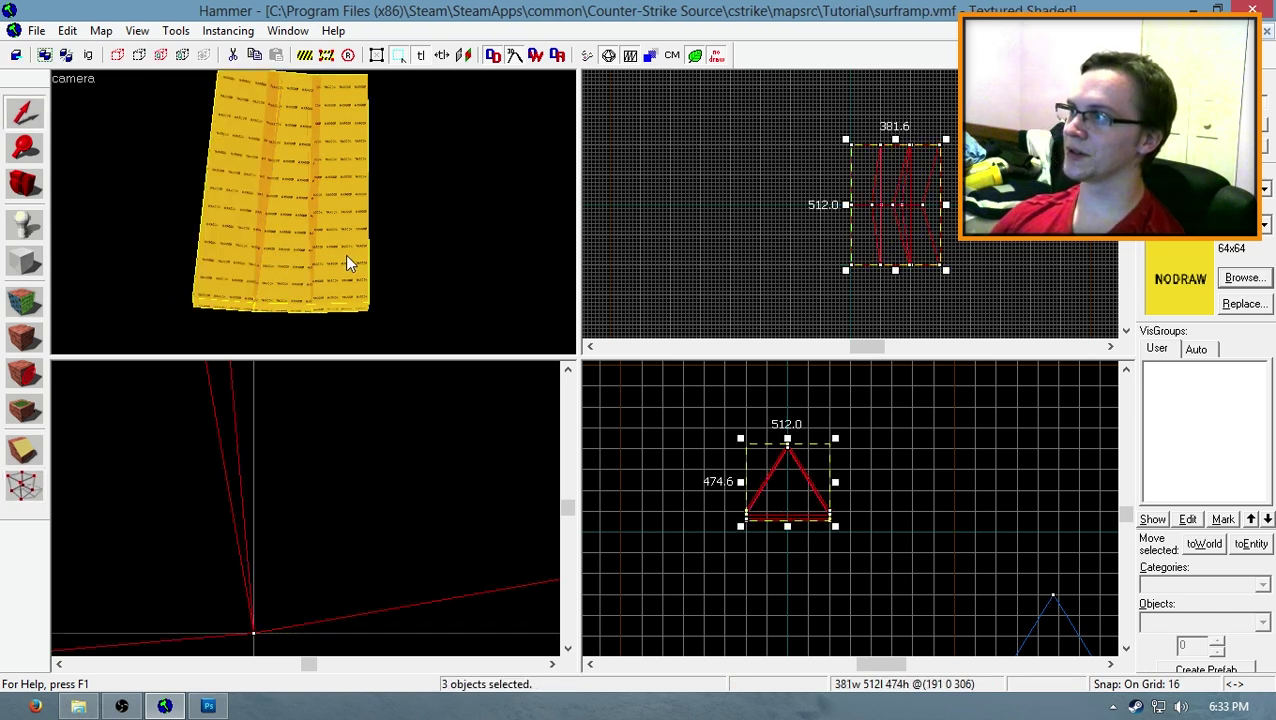
scroll(331, 594, down, 7)
scroll(385, 578, down, 10)
key(shift+v)
drag(265, 464, 438, 598)
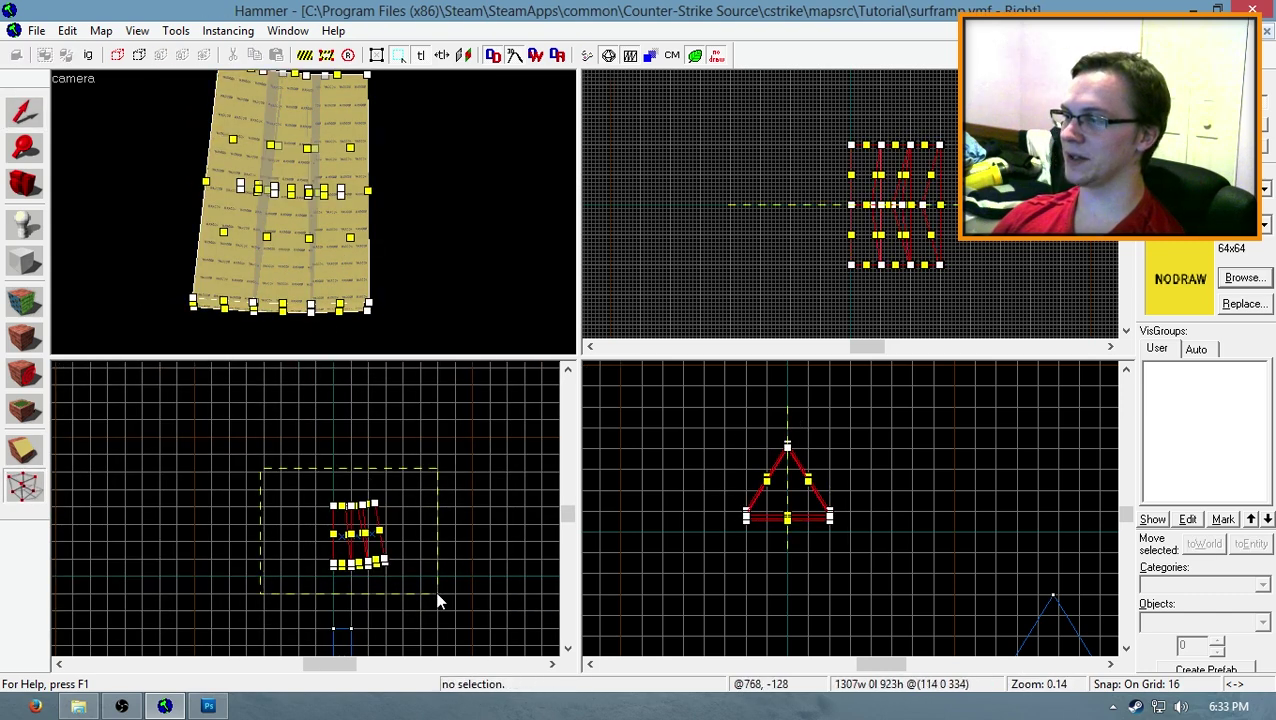
scroll(388, 560, up, 6)
scroll(388, 560, up, 10)
drag(374, 570, 395, 594)
scroll(385, 582, down, 12)
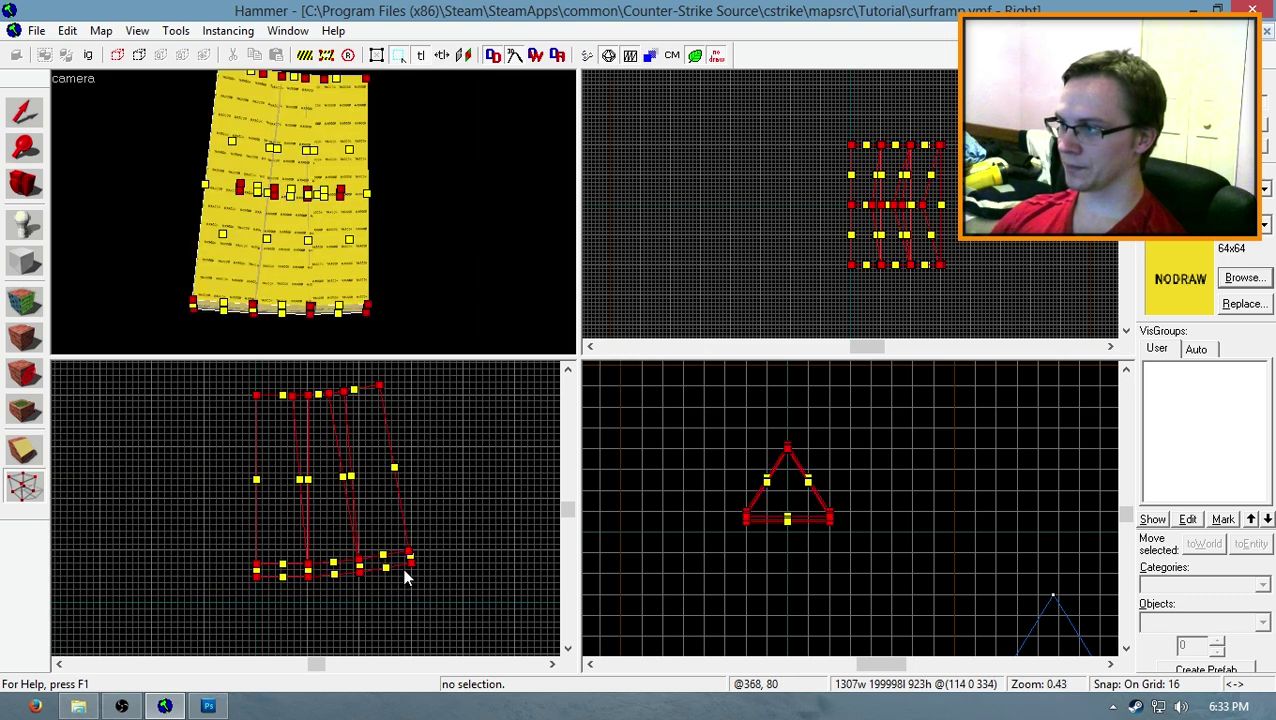
Step: Clone the three-segment curve to the side and rotate it 15 degrees about Y
key(shift+s)
scroll(332, 572, down, 1)
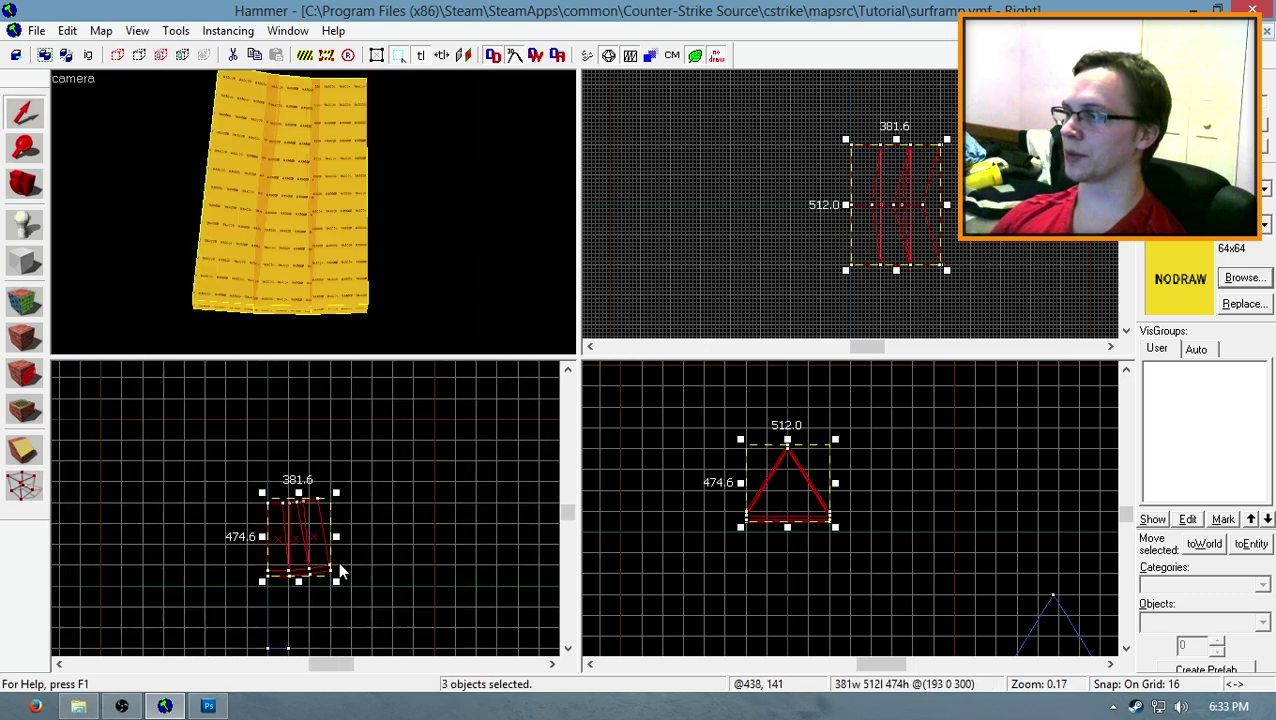
scroll(272, 515, up, 2)
mouse_move(272, 515)
shift+mouse_down()
mouse_move(385, 490)
mouse_move(406, 502)
shift+mouse_up()
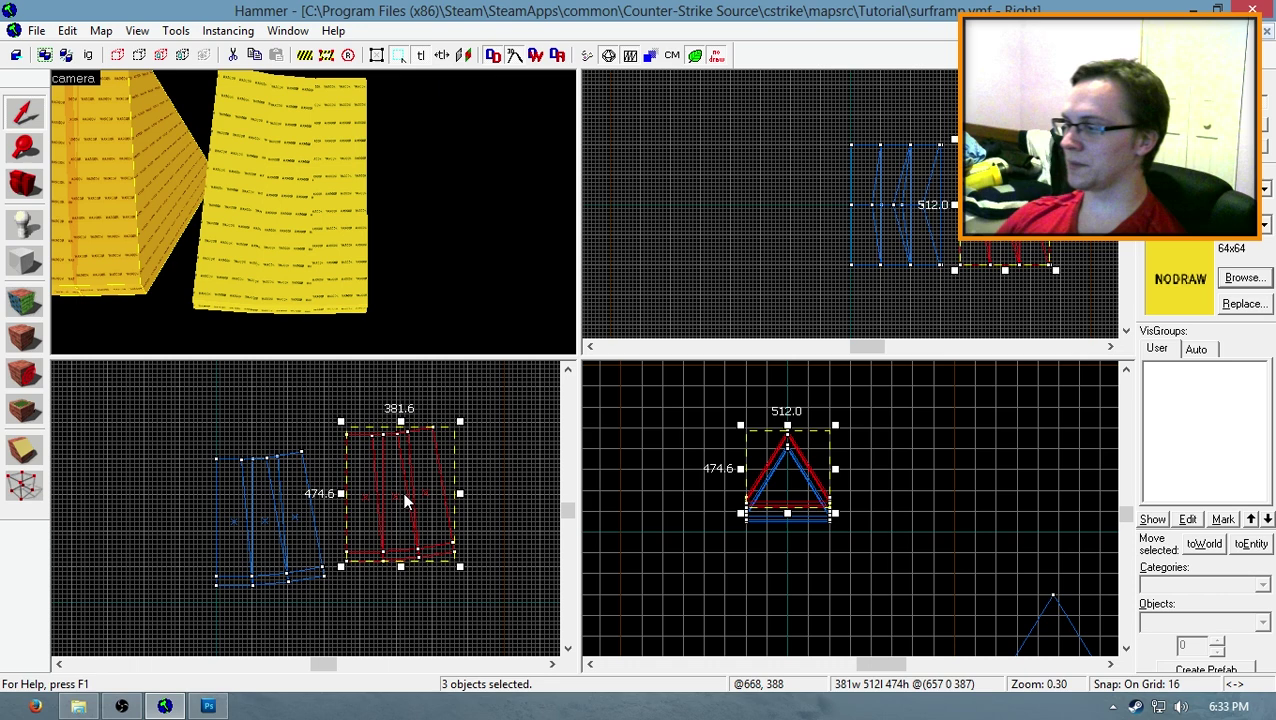
key(ctrl+m)
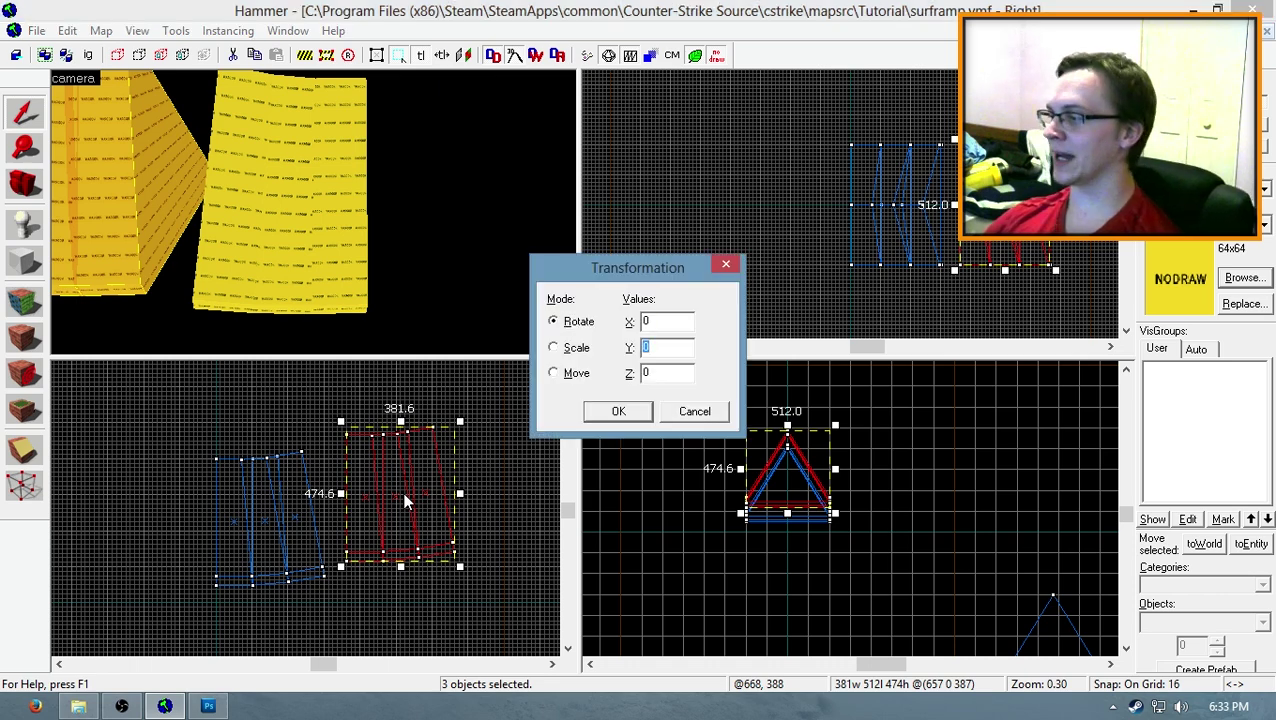
text(15)
key(Return)
Step: Weld the rotated pieces' corner onto the previous piece, then clear the selection
key(shift+v)
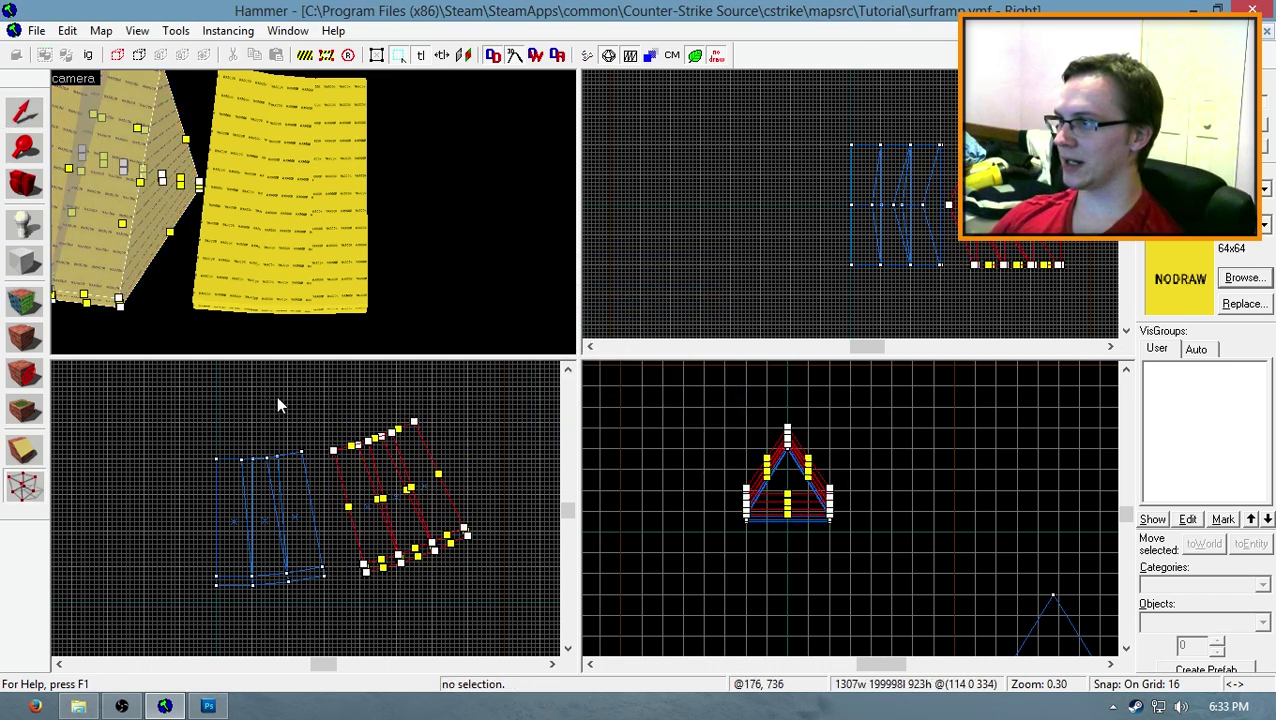
drag(276, 404, 507, 621)
scroll(322, 515, up, 4)
scroll(352, 505, down, 3)
scroll(352, 505, up, 5)
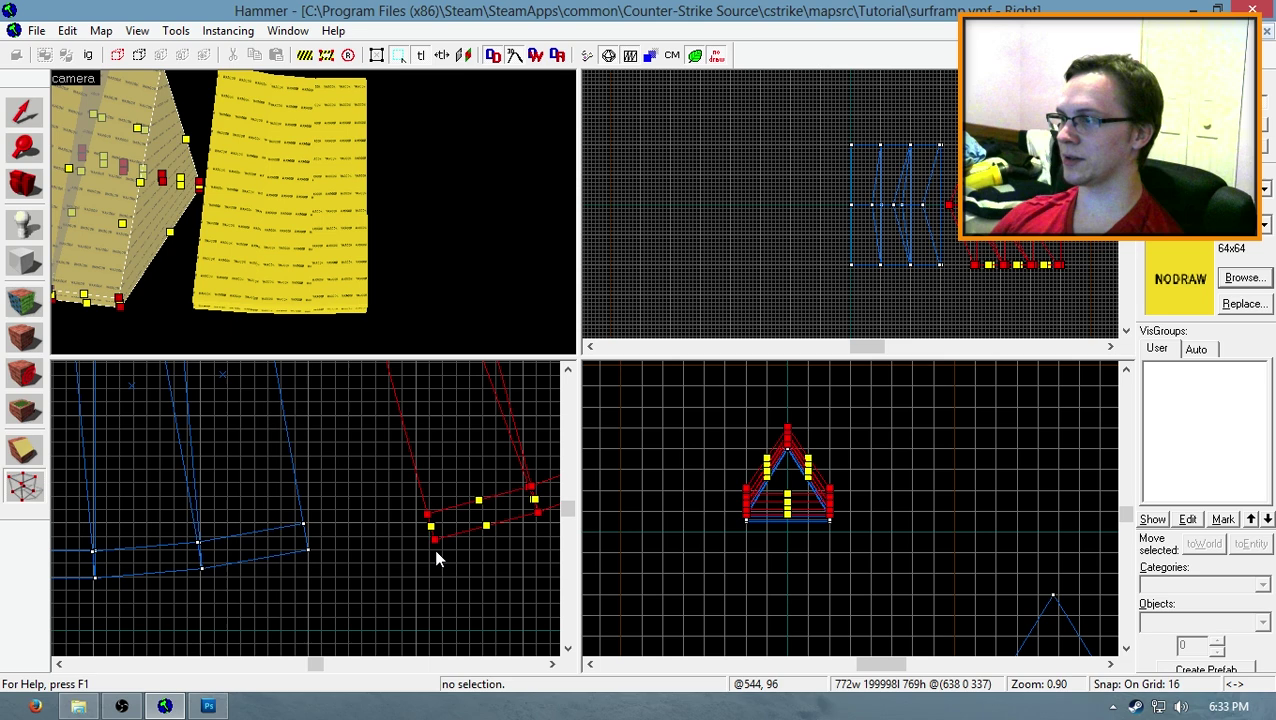
drag(435, 548, 364, 539)
scroll(316, 547, up, 3)
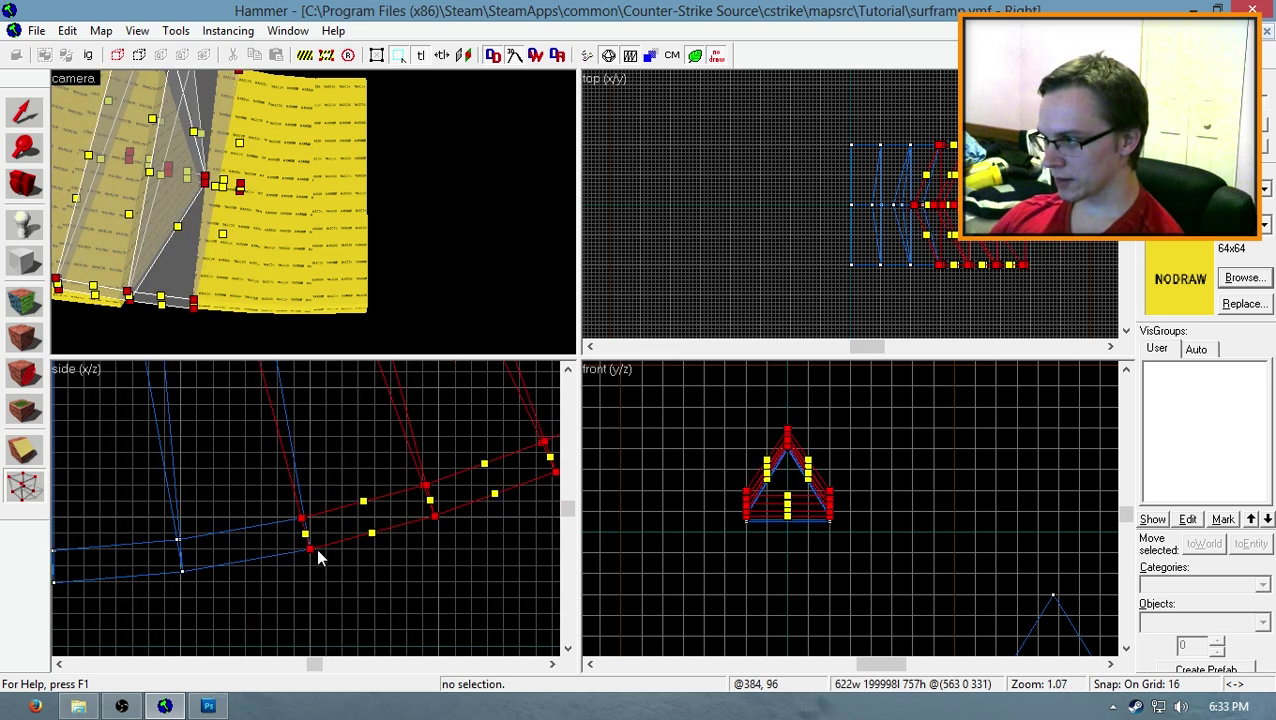
scroll(307, 547, up, 3)
scroll(310, 548, up, 9)
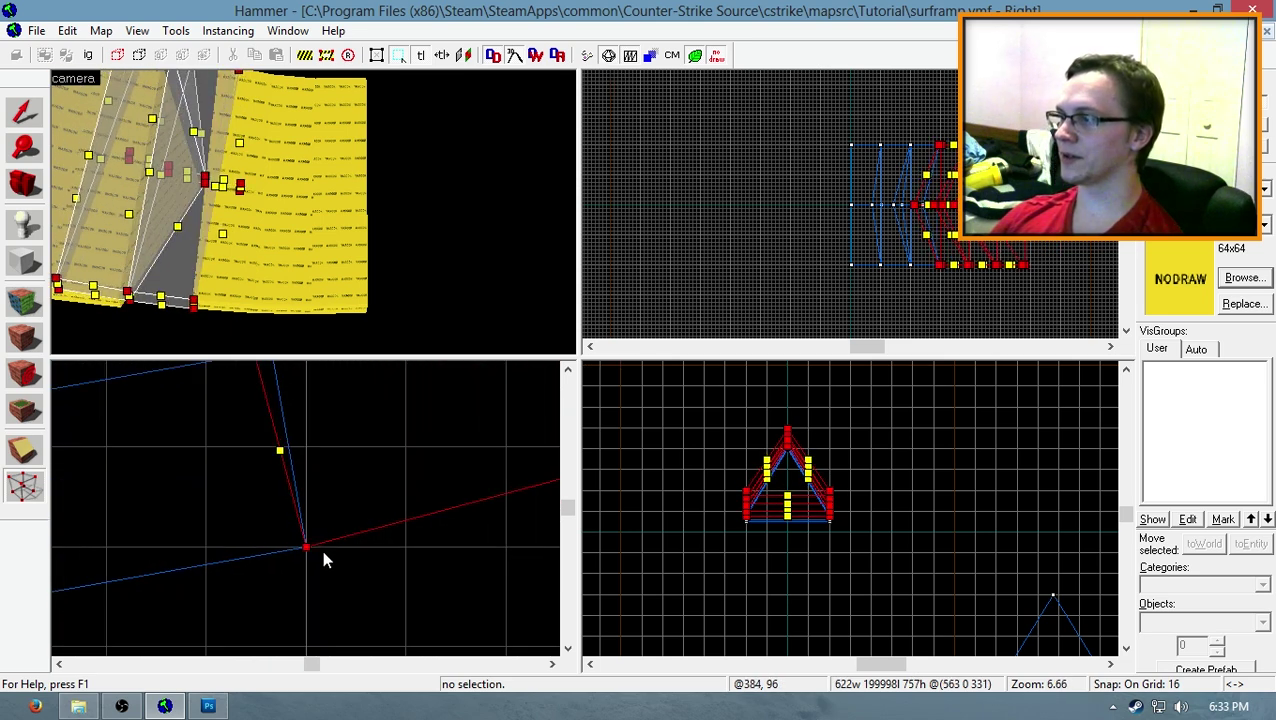
scroll(295, 560, down, 20)
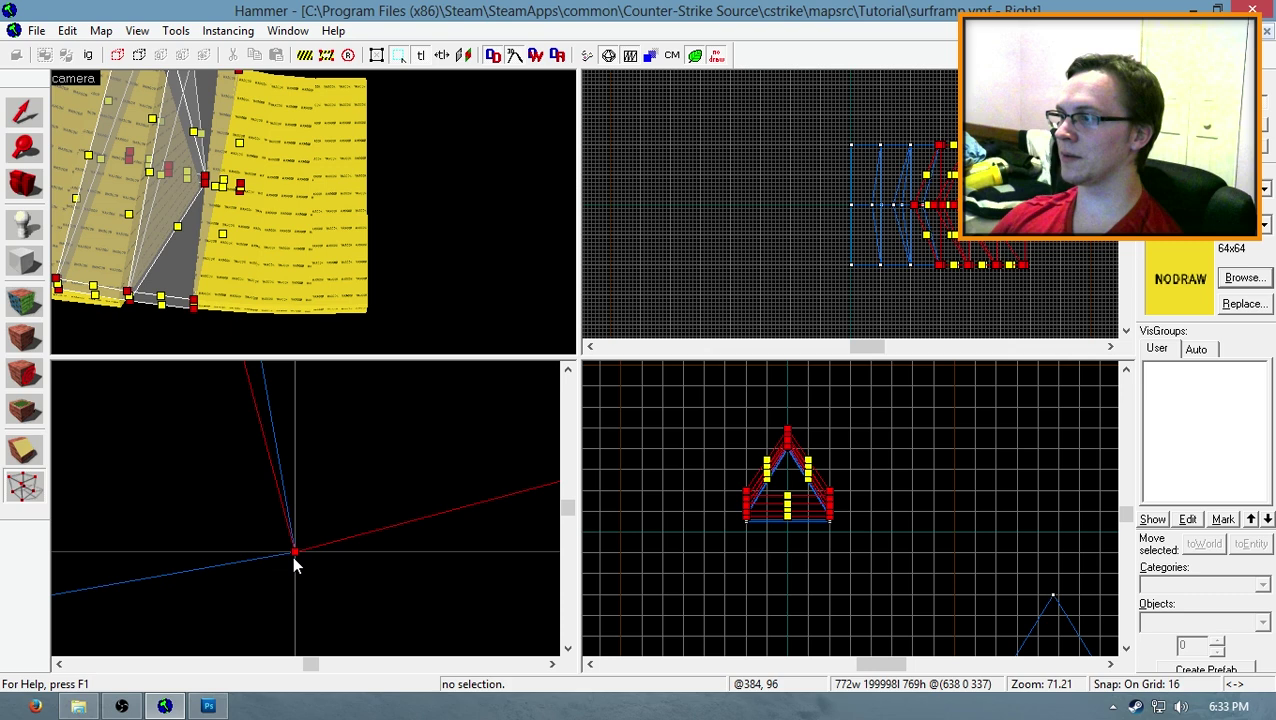
scroll(349, 562, up, 4)
key(shift+s)
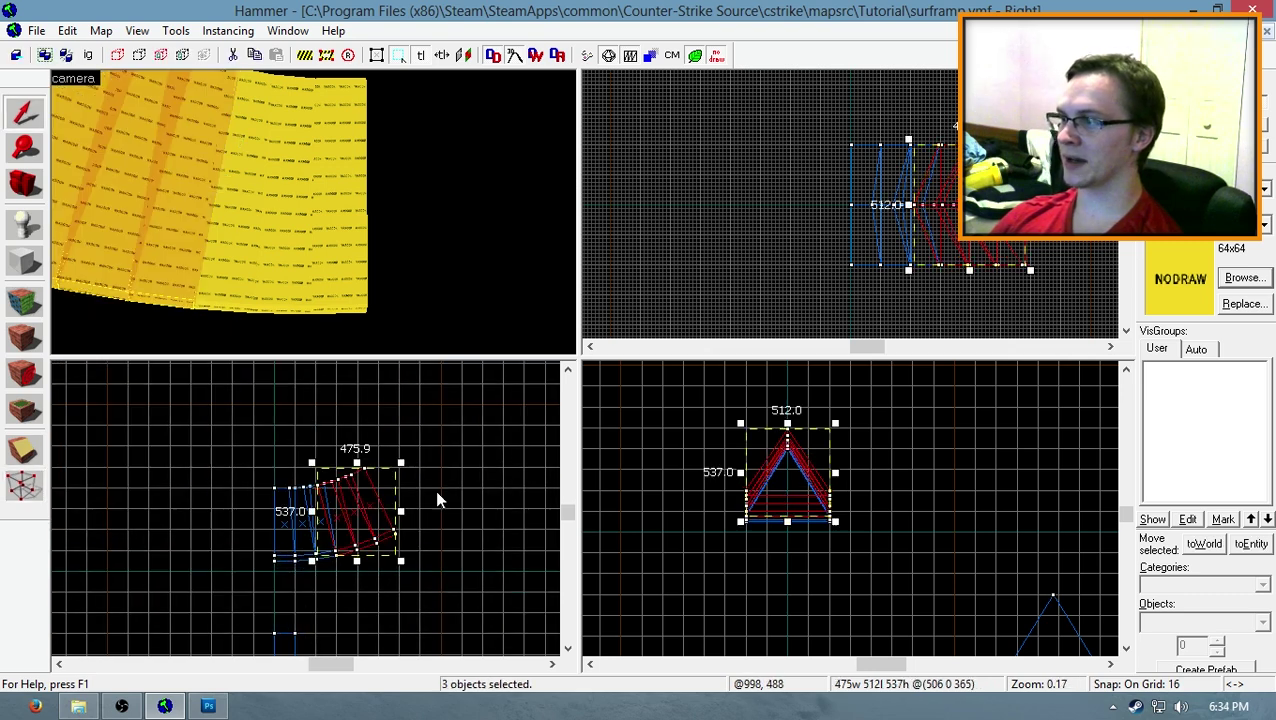
key(Escape)
scroll(313, 212, down, 2)
Step: Sweep-select the ramp strips in the 3D view, then isolate the 128-wide end strip
scroll(313, 212, down, 2)
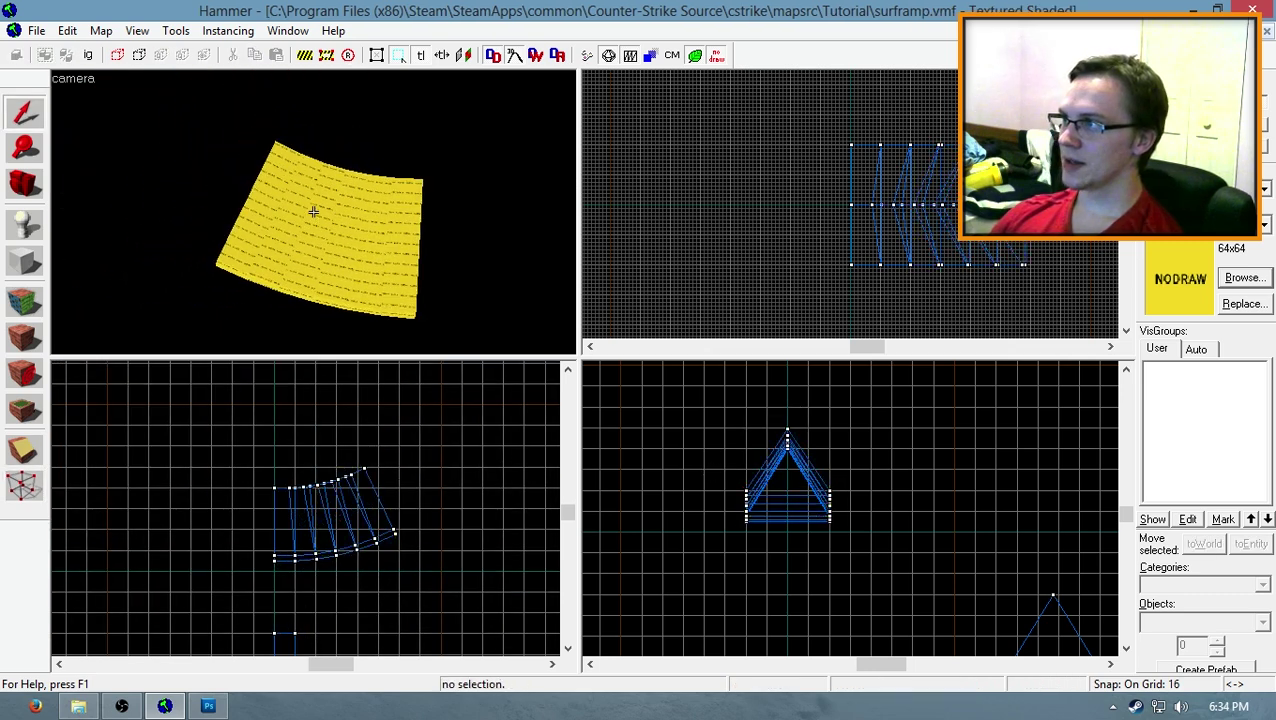
click(252, 214)
mouse_move(278, 248)
ctrl+mouse_down()
mouse_move(324, 278)
mouse_move(385, 289)
ctrl+mouse_up()
click(385, 289)
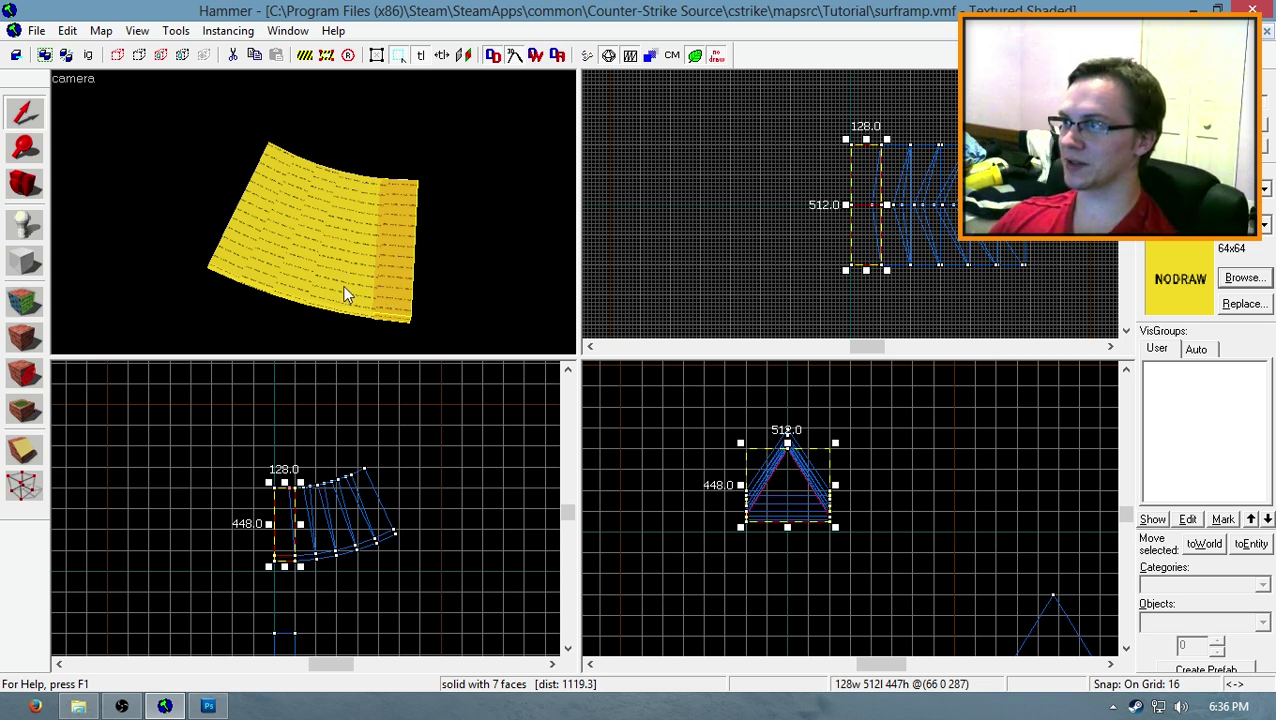
Step: Select the 128-wide end strip and narrow it to 64 units wide in the Right view
click(346, 291)
click(395, 273)
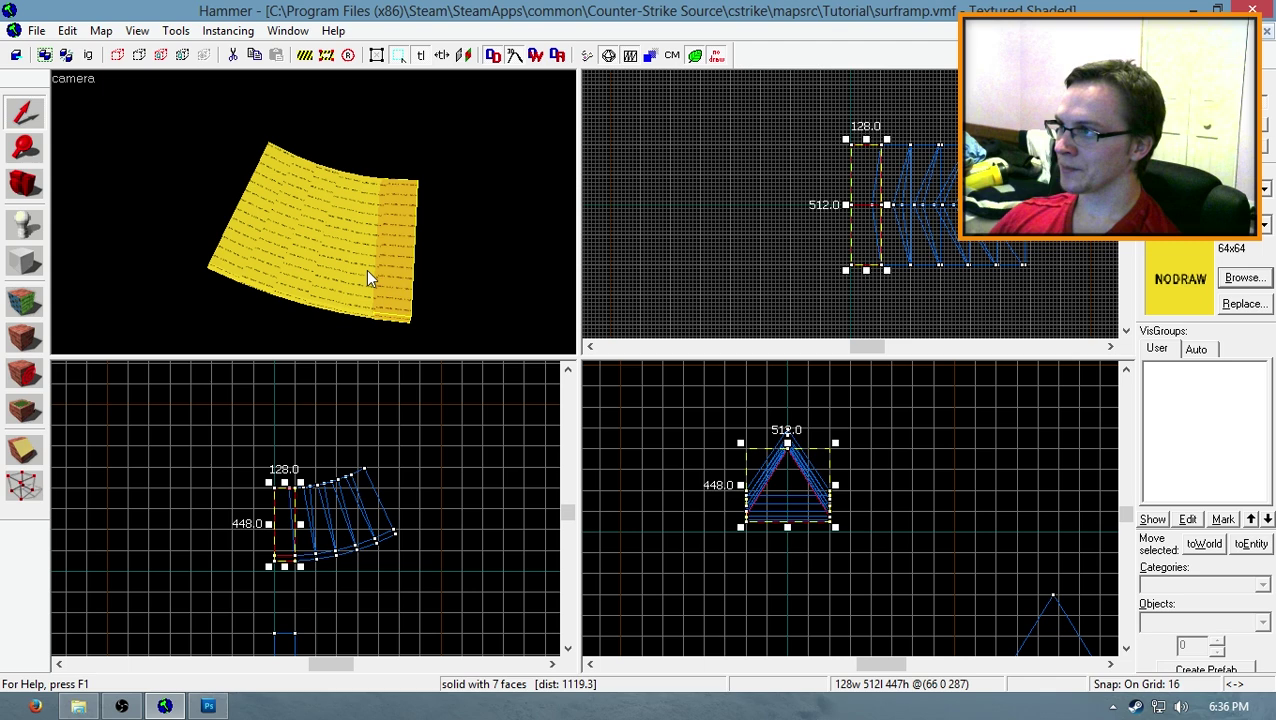
click(366, 279)
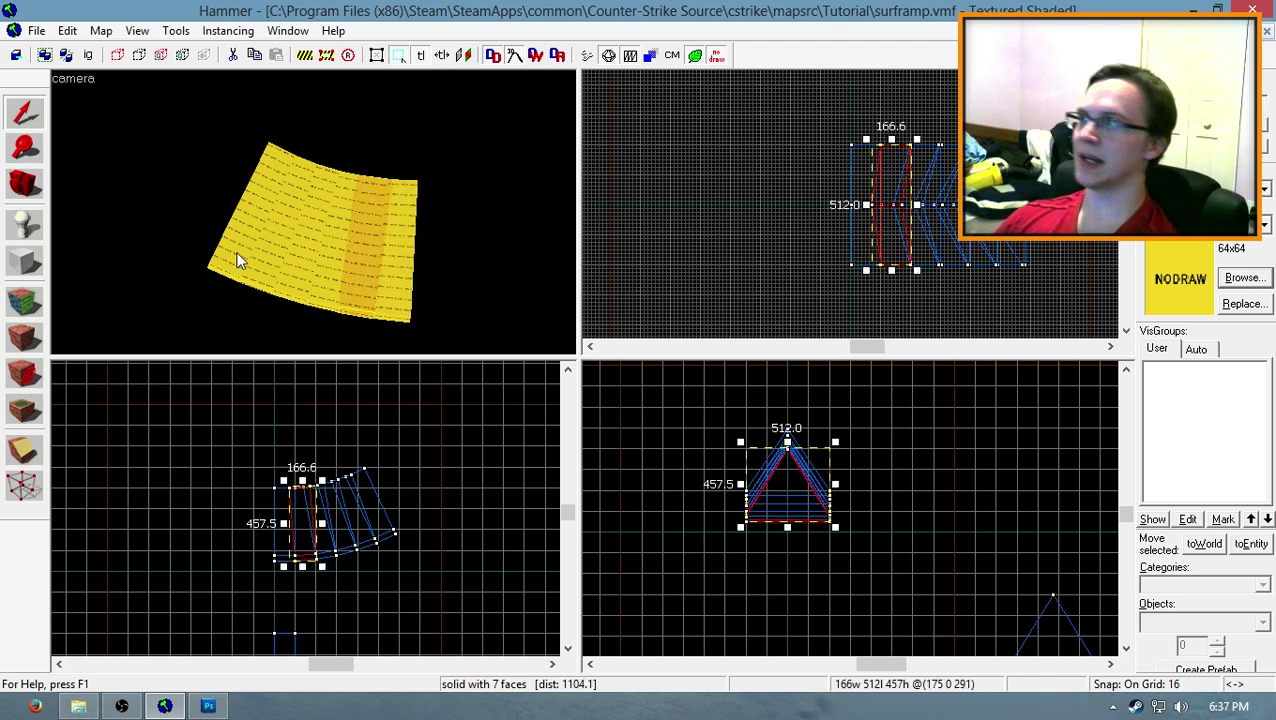
click(390, 276)
scroll(247, 547, up, 3)
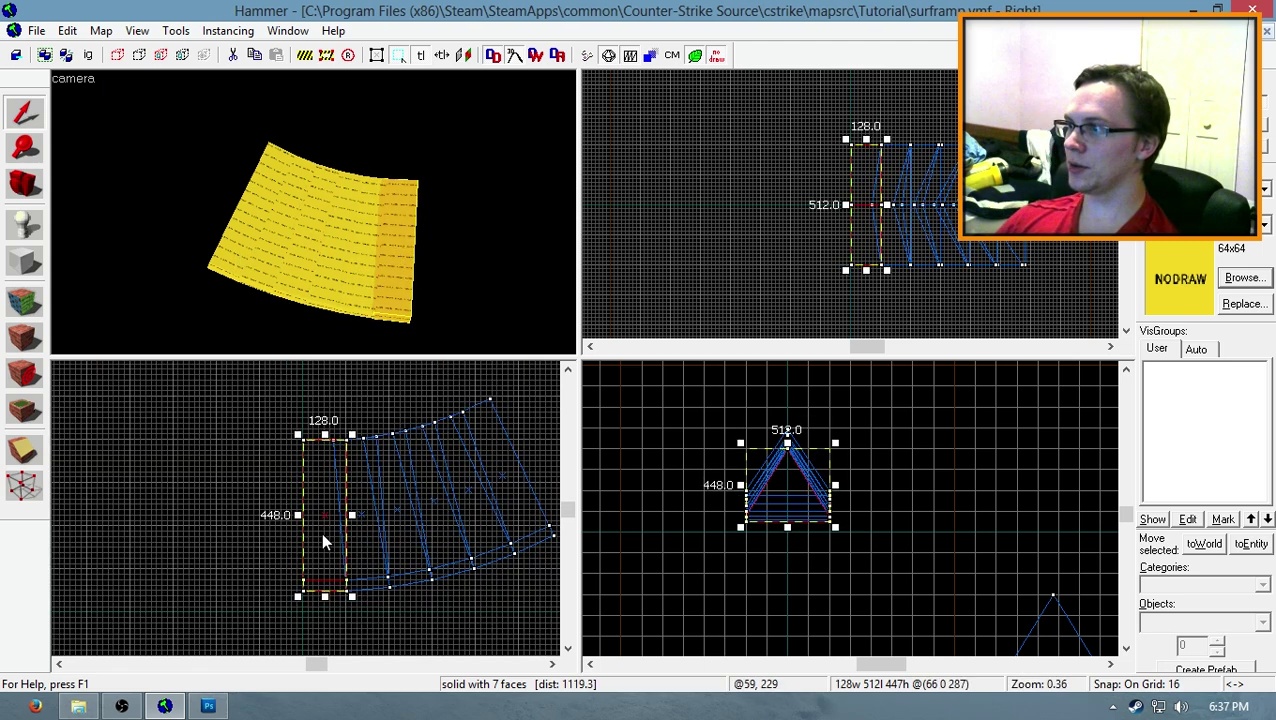
scroll(319, 531, up, 2)
drag(324, 512, 273, 503)
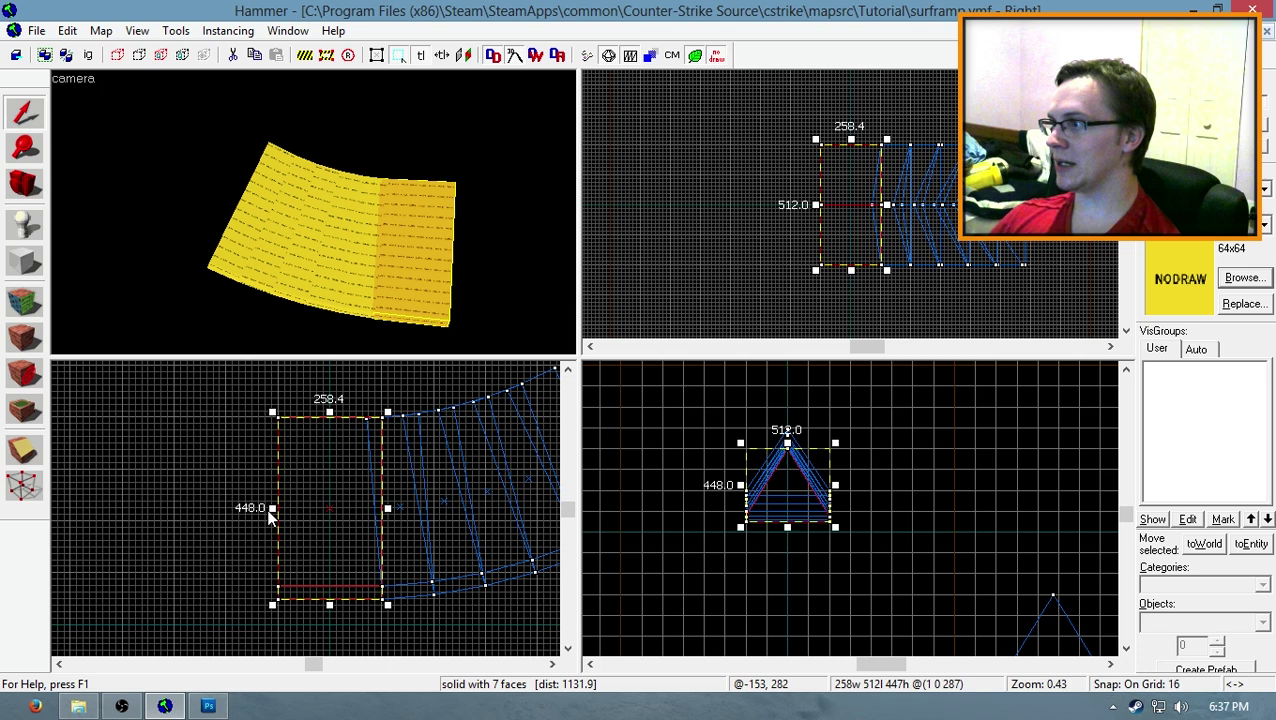
drag(271, 510, 359, 533)
Step: Hide all the other ramp pieces with Ctrl+H so only the strip remains
scroll(365, 513, up, 4)
scroll(344, 540, down, 4)
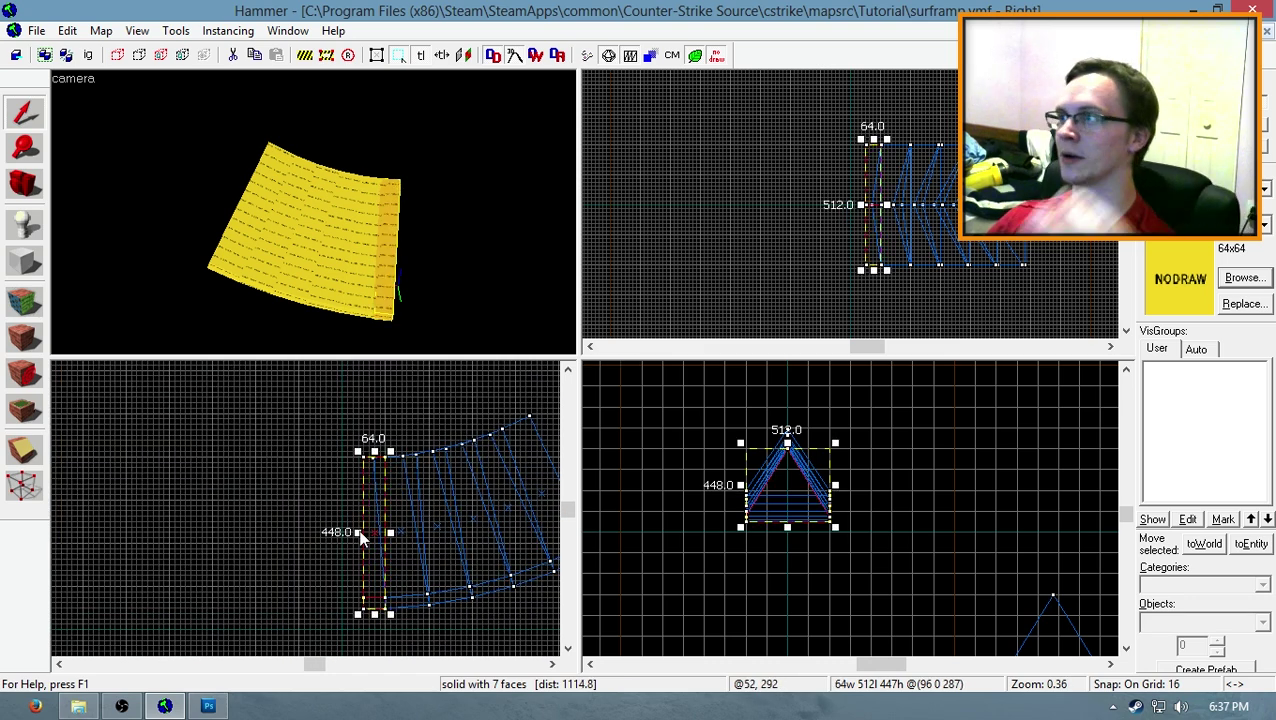
key(ctrl+h)
Step: Widen the solid from 64 to 256 units
scroll(345, 420, down, 3)
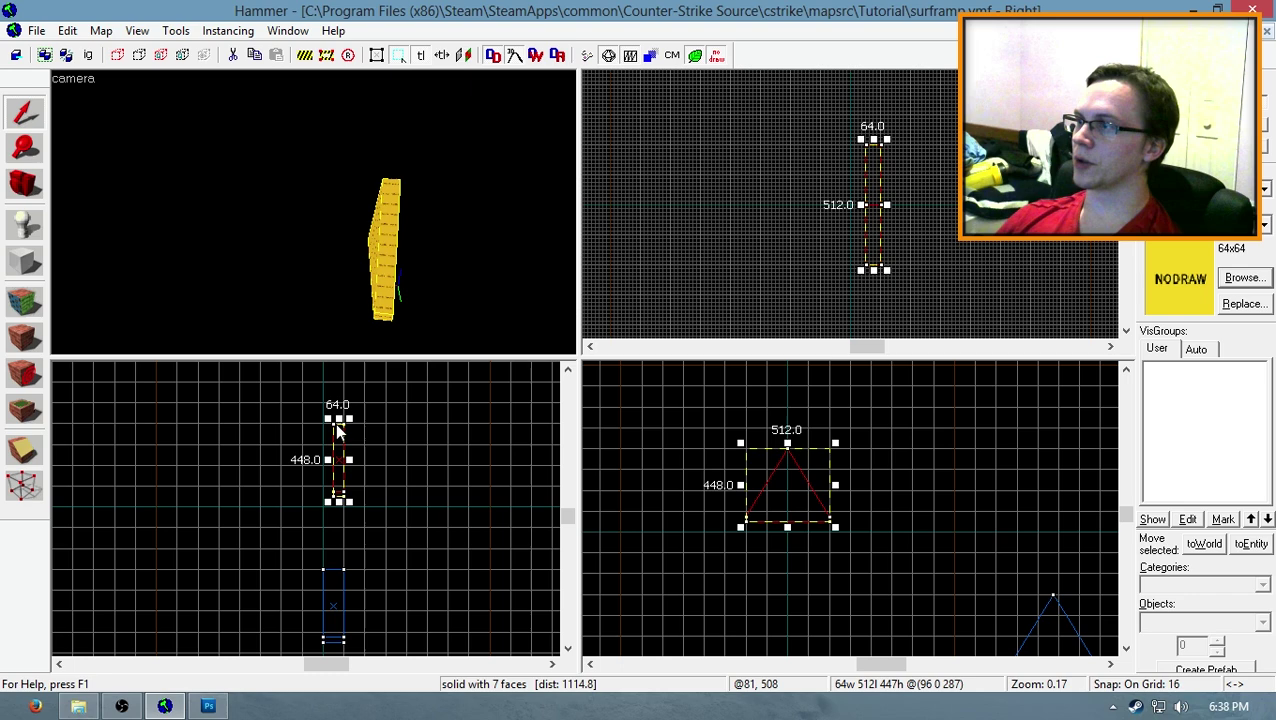
scroll(348, 457, up, 3)
drag(330, 465, 251, 470)
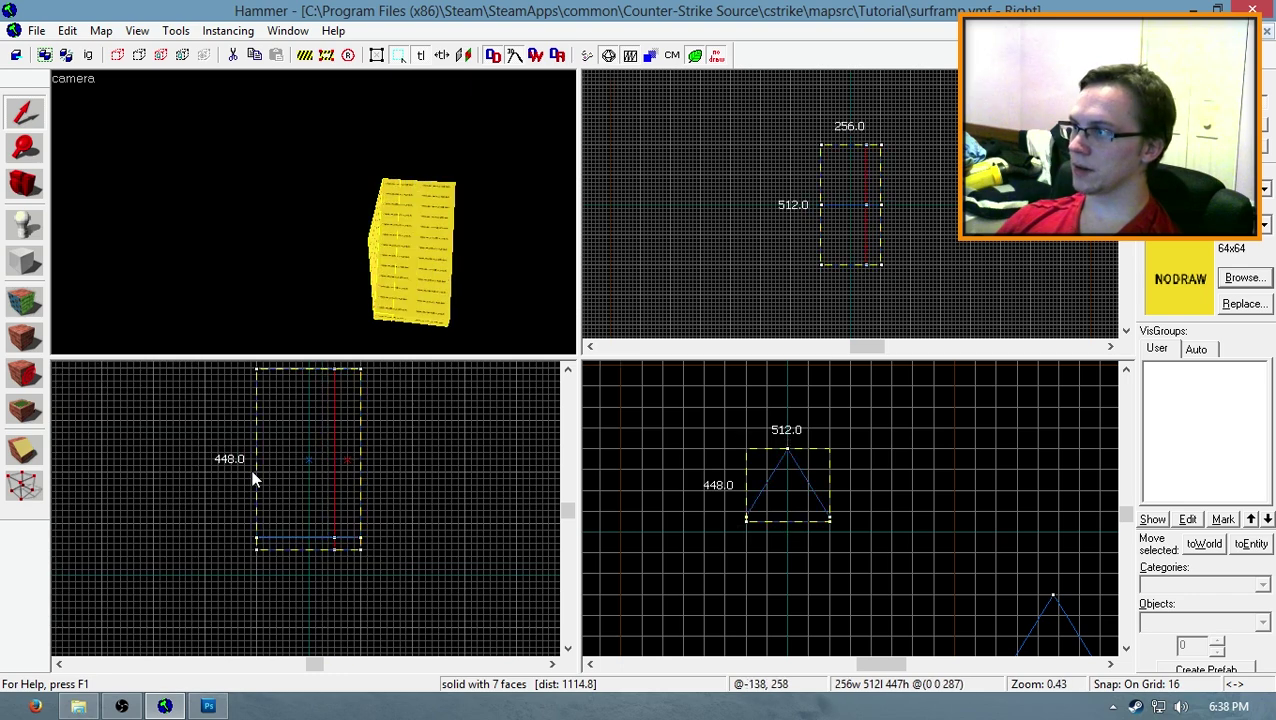
Step: Clone the solid 256 units to the right and tilt the copy 5 degrees
scroll(300, 540, down, 2)
scroll(290, 473, up, 2)
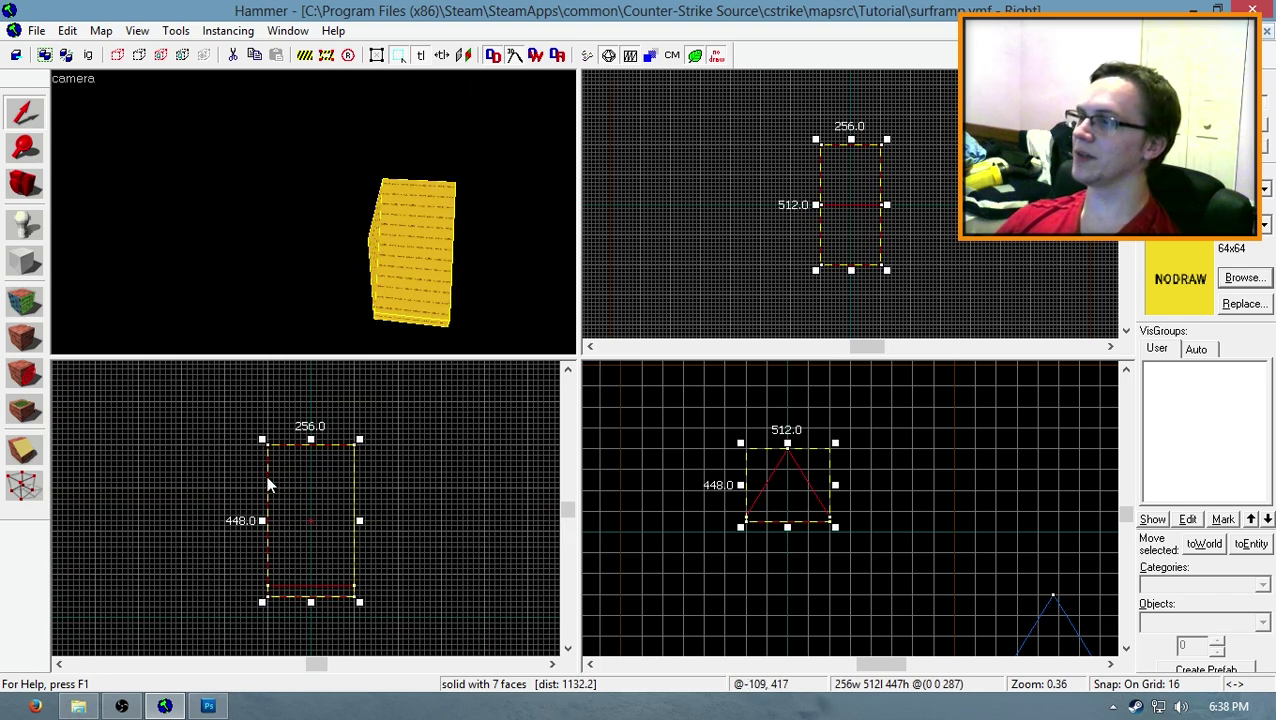
scroll(410, 455, down, 2)
scroll(339, 489, up, 3)
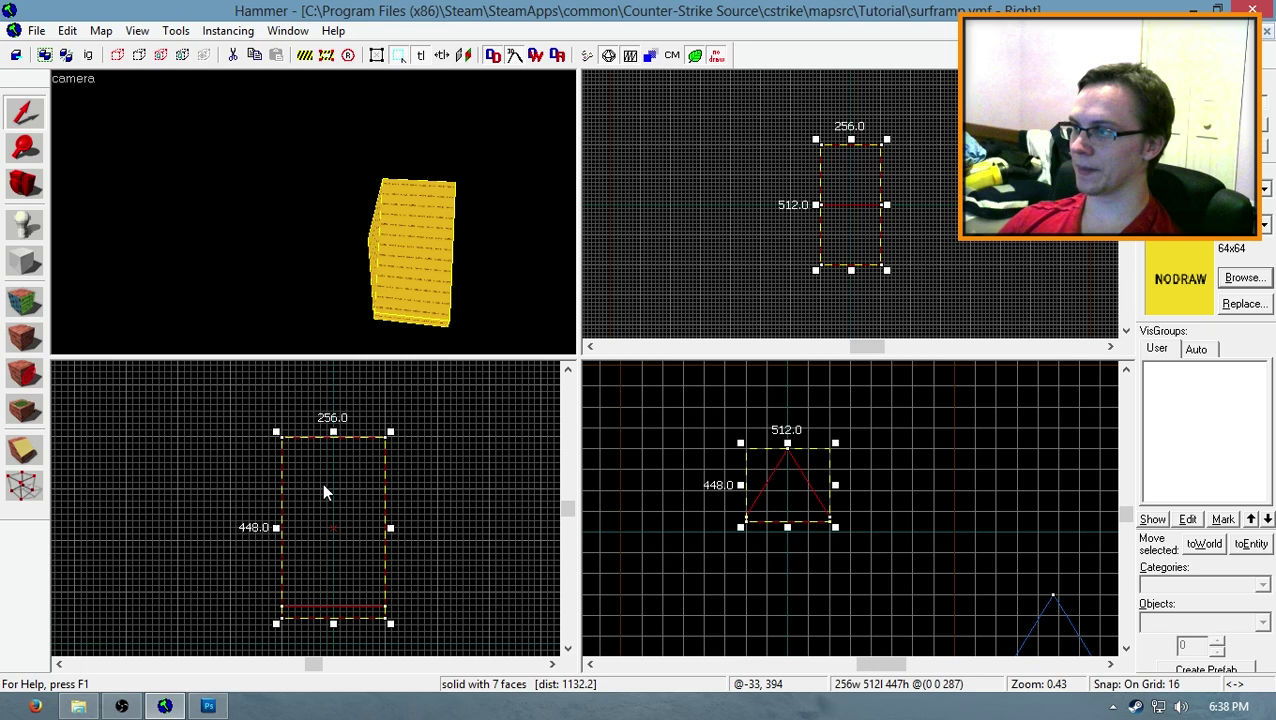
shift+drag(322, 484, 421, 484)
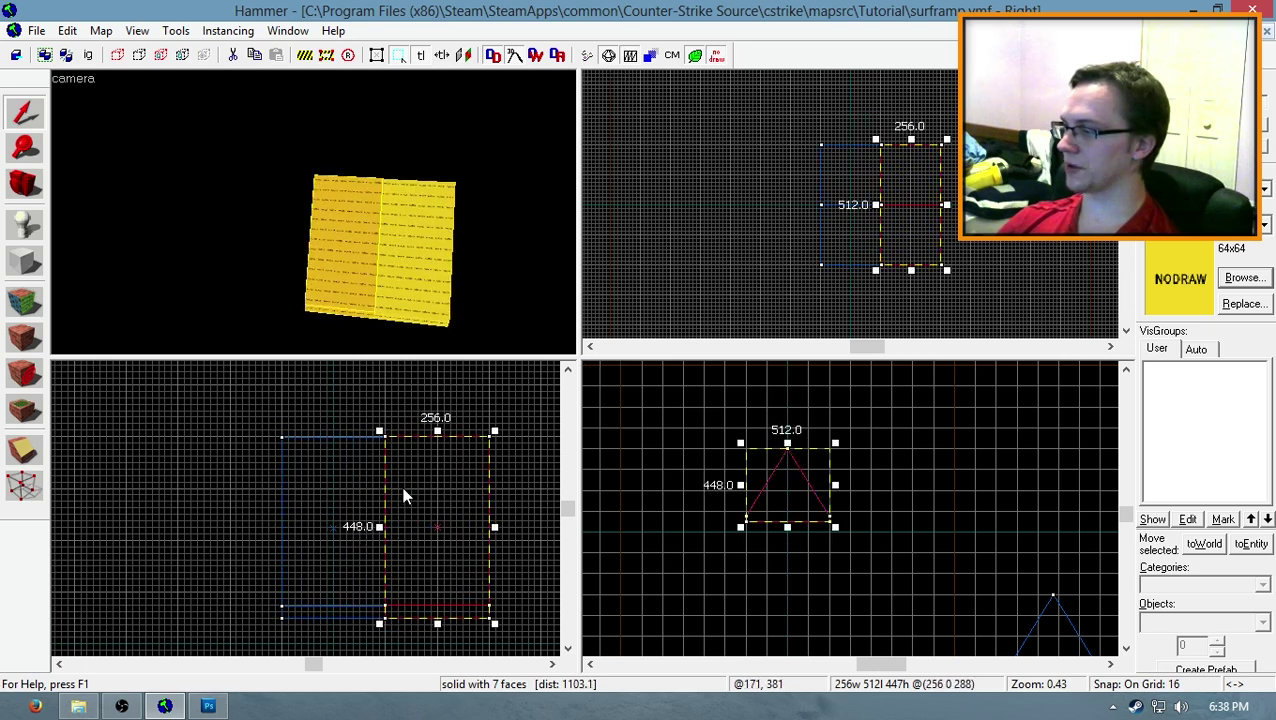
key(ctrl+m)
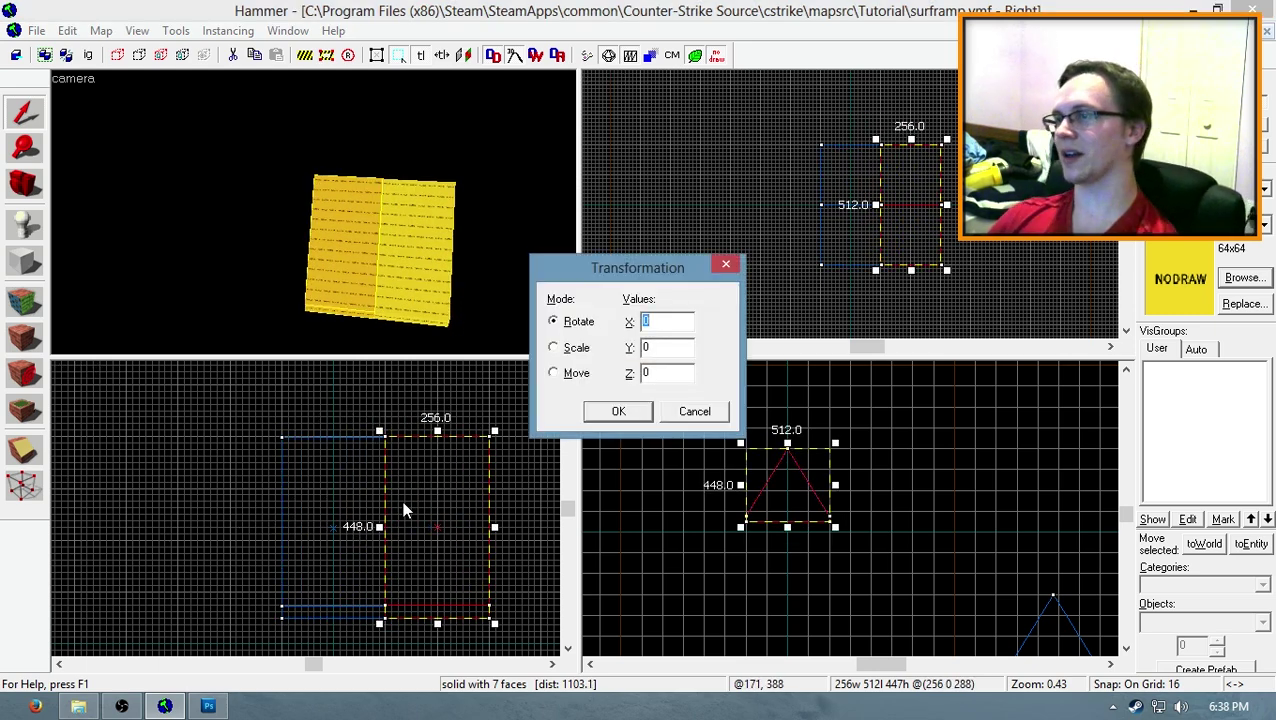
text(5)
key(Return)
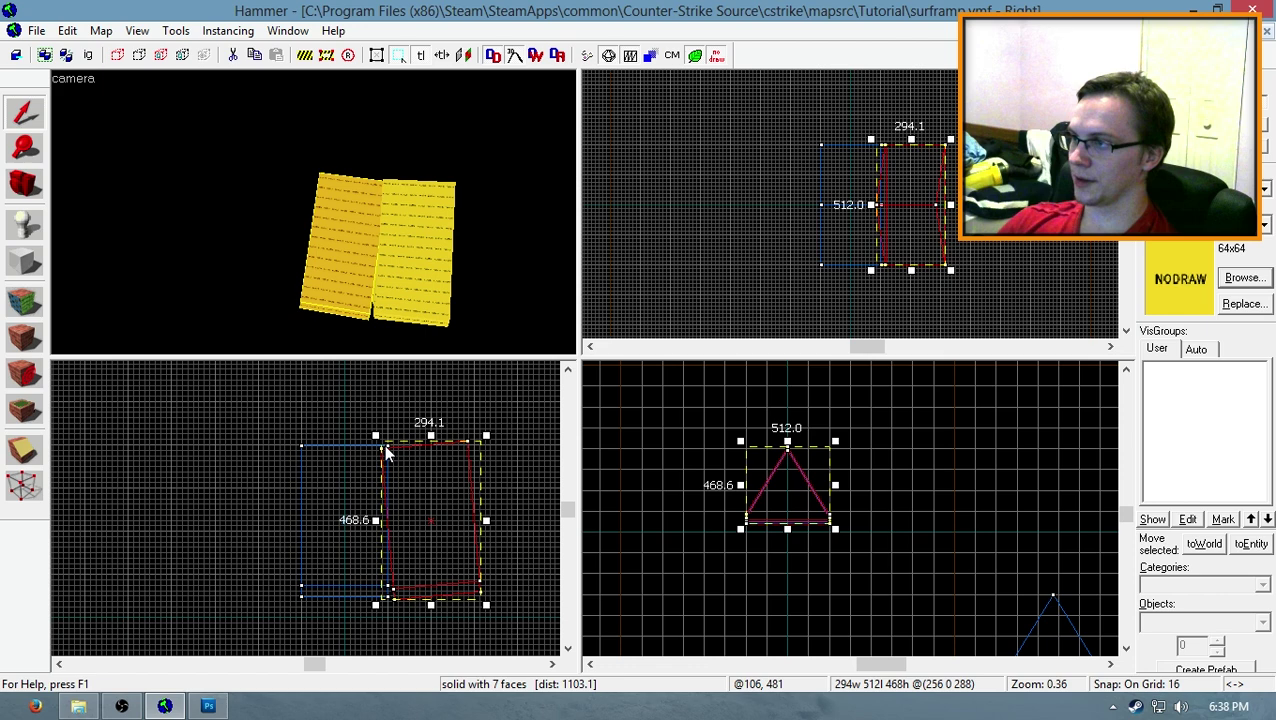
Step: Select both solids and edit their vertices together to join the copy to the first piece
key(shift+v)
scroll(470, 560, down, 1)
scroll(366, 614, up, 4)
click(368, 614)
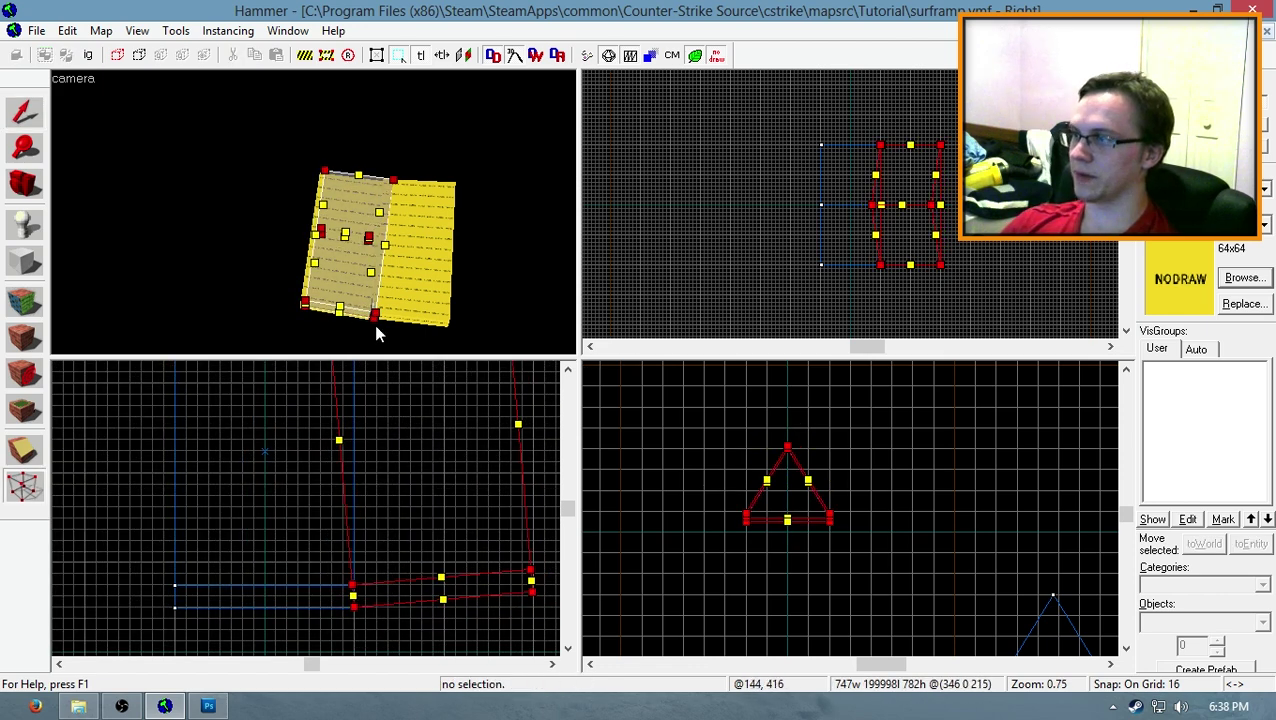
key(shift+s)
scroll(315, 509, down, 6)
key(shift+v)
drag(222, 399, 451, 576)
scroll(399, 558, up, 4)
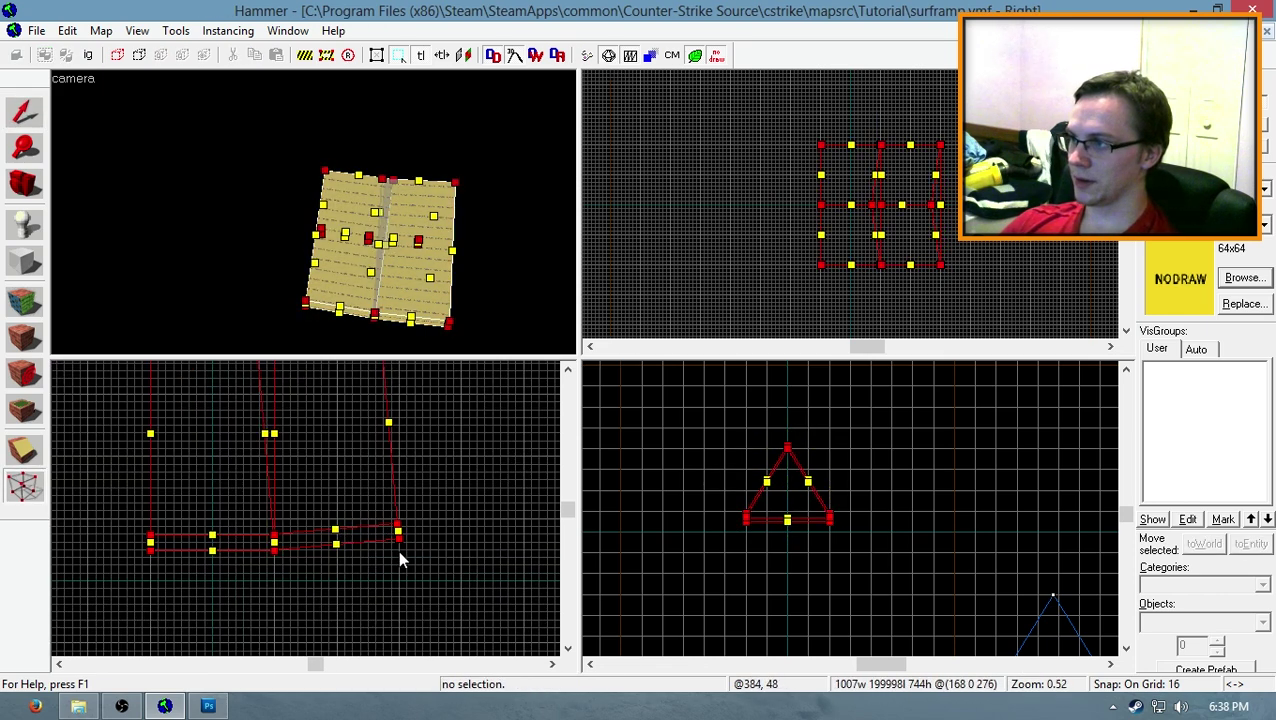
scroll(397, 548, down, 4)
key(shift+s)
Step: Clone both solids further right, rotate them 15 degrees on Y, and weld the corner to the previous piece
shift+drag(335, 549, 466, 521)
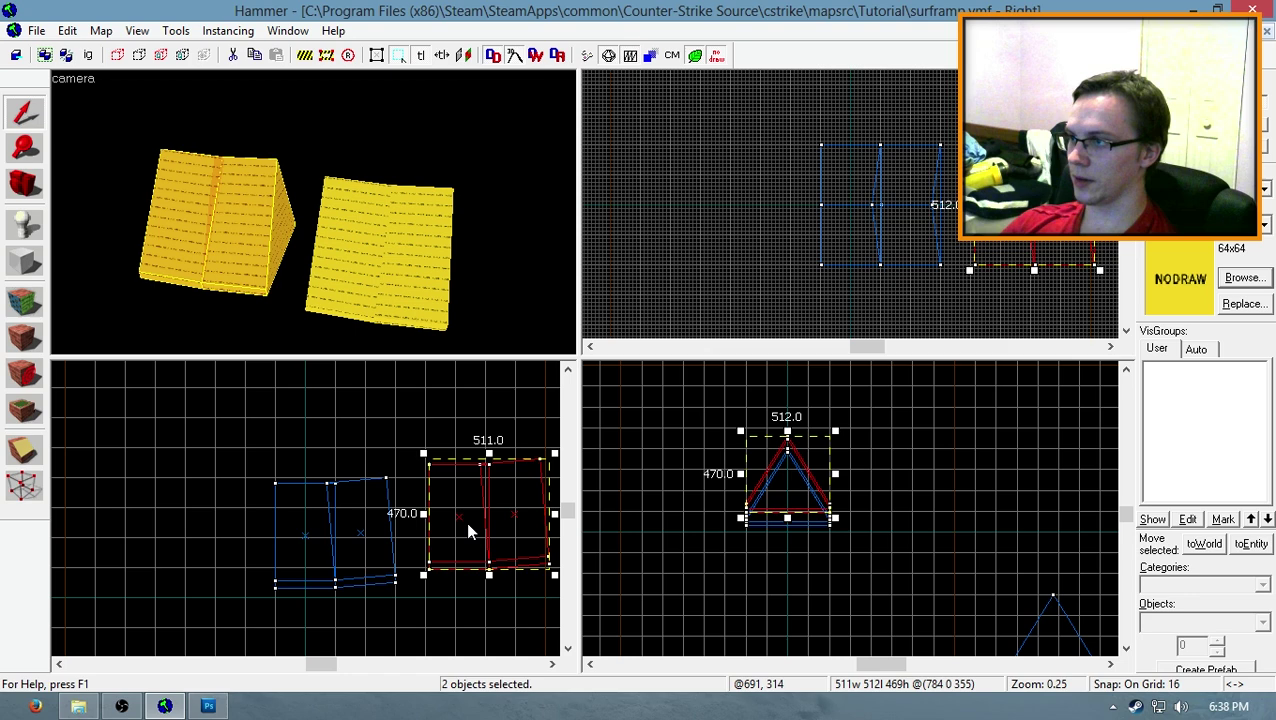
key(ctrl+m)
key(Tab)
text(15)
key(Return)
key(shift+v)
scroll(466, 535, down, 2)
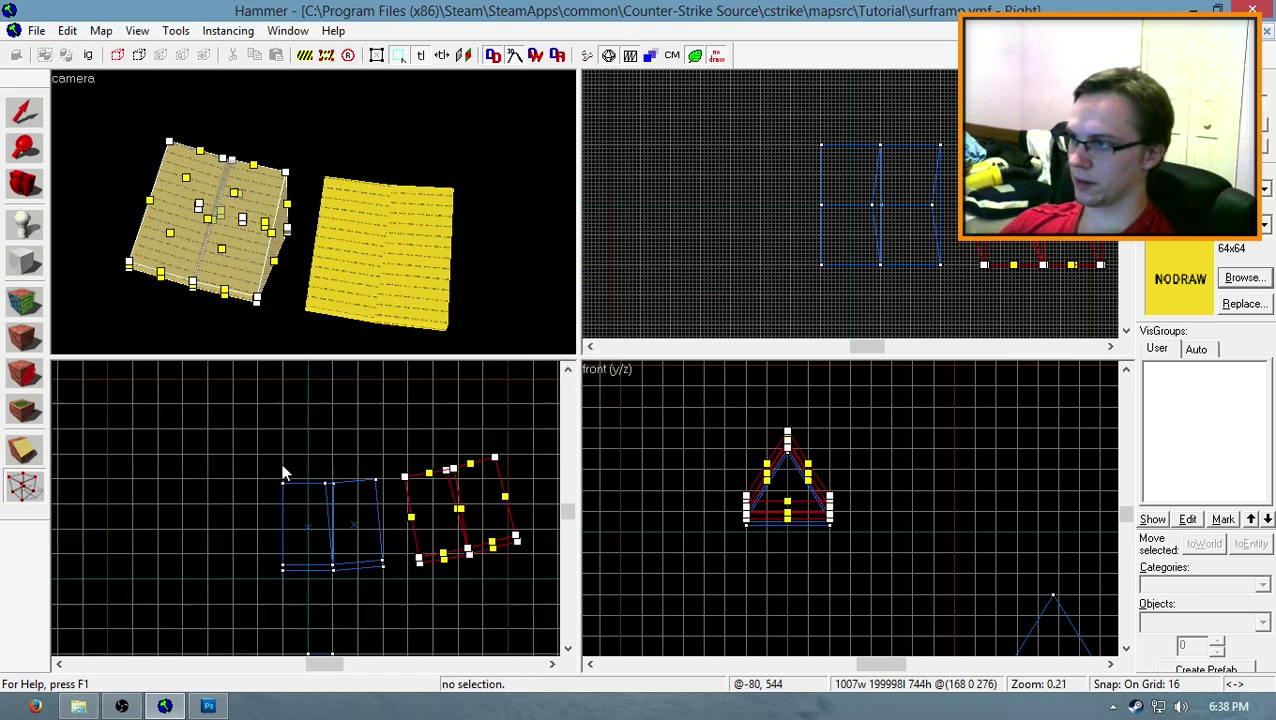
scroll(468, 540, up, 6)
drag(484, 556, 390, 565)
key(shift+s)
Step: Add another piece, select all vertices of the selected pieces, then drop one piece from the selection
ctrl+click(369, 252)
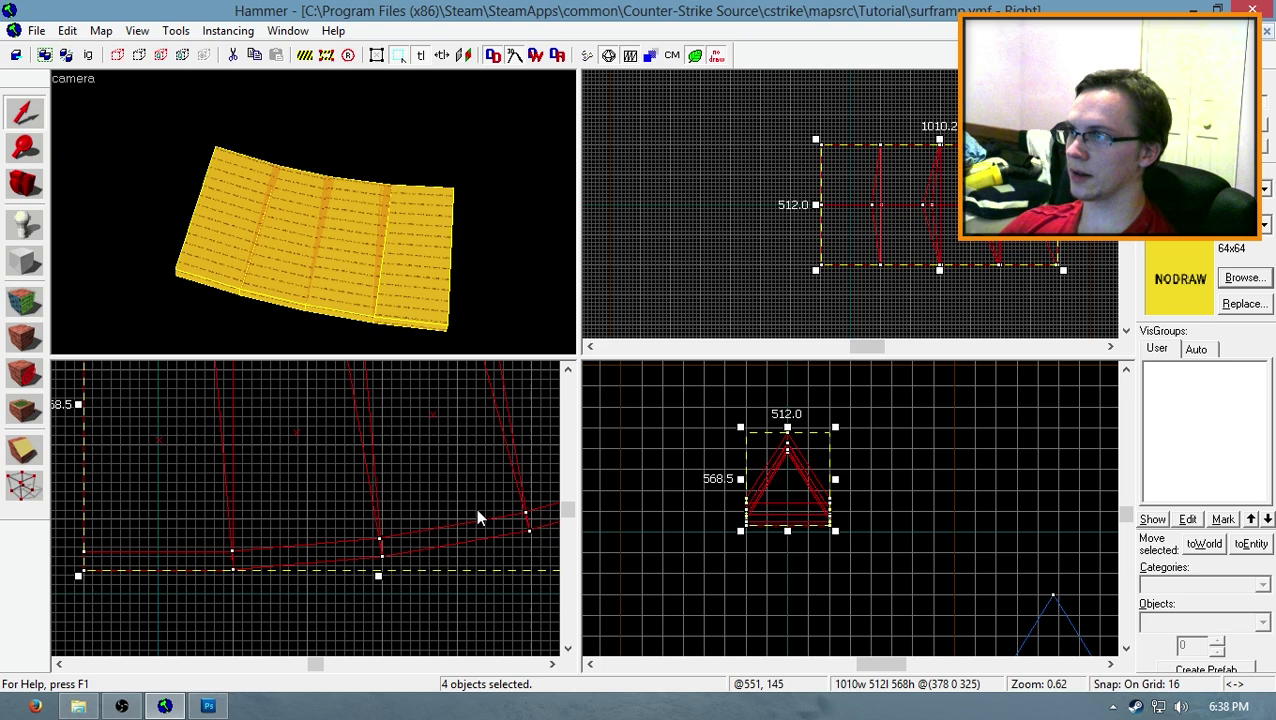
key(shift+v)
scroll(313, 485, down, 10)
drag(313, 485, 476, 550)
scroll(476, 522, up, 10)
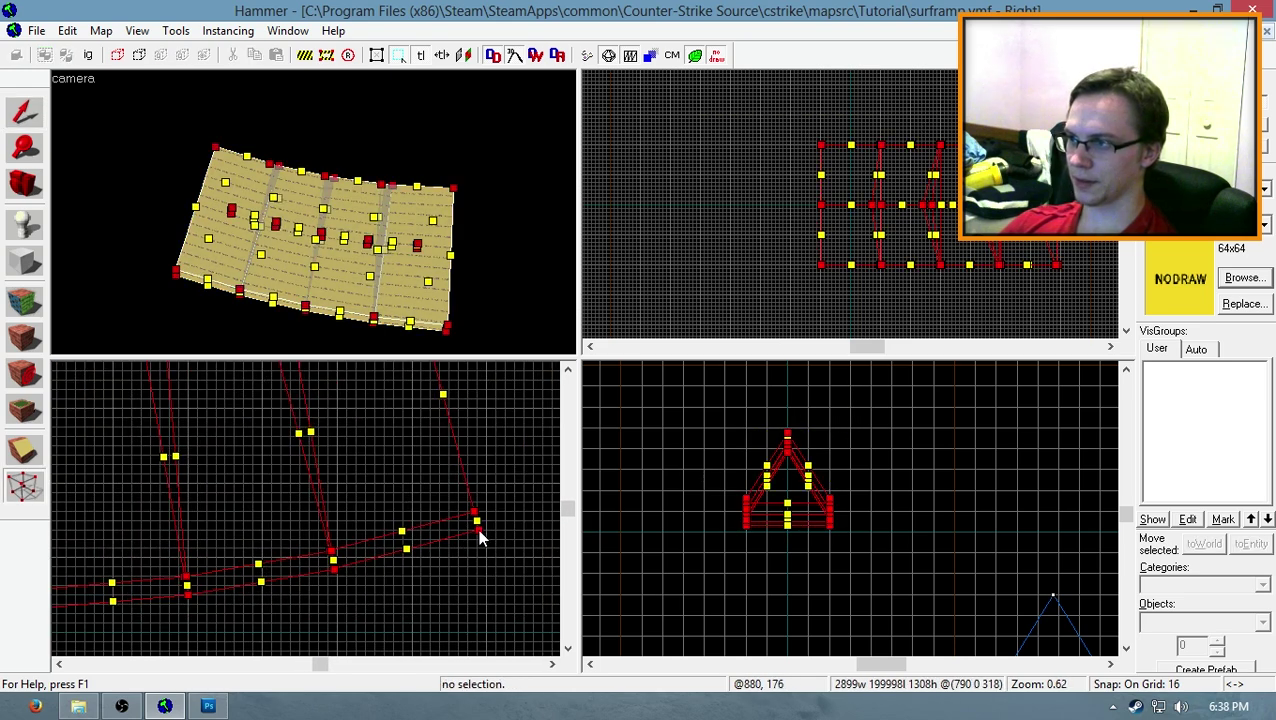
key(shift+s)
ctrl+click(421, 276)
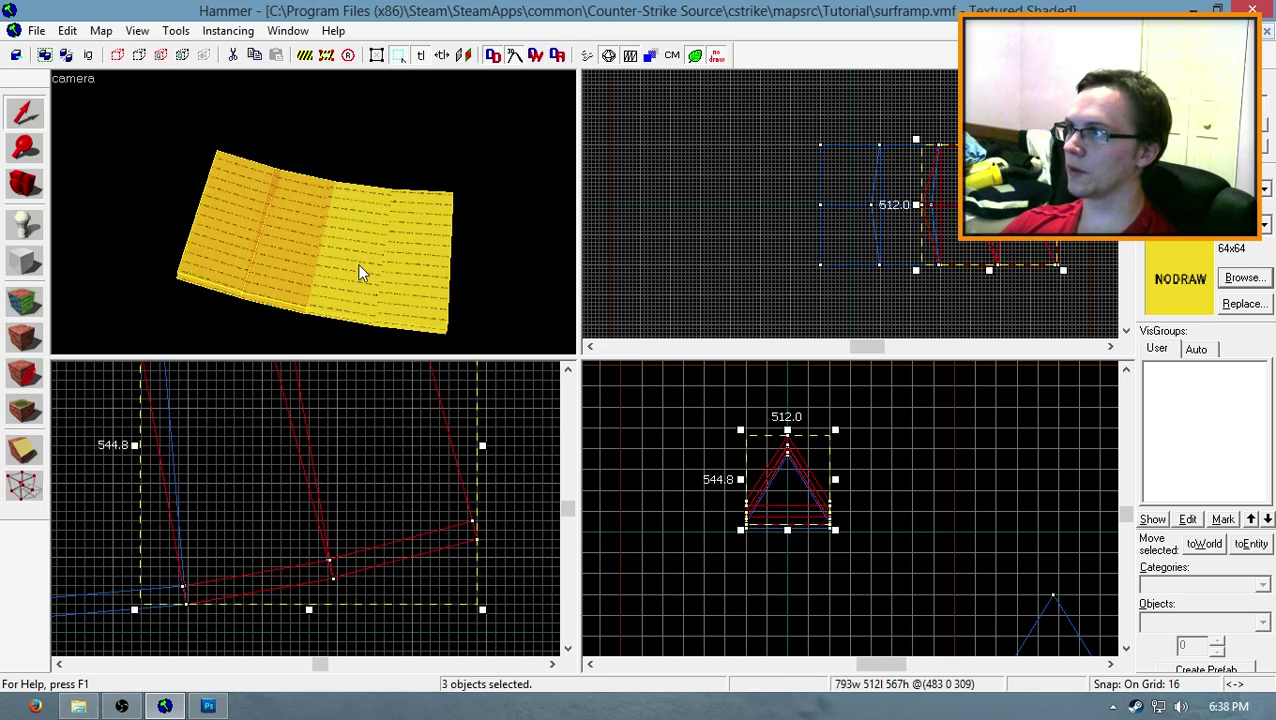
Step: Clone the selected pieces further along the curve, rotate them, and raise a vertex to reshape them
scroll(330, 460, down, 5)
shift+drag(330, 460, 440, 455)
key(ctrl+m)
key(Tab)
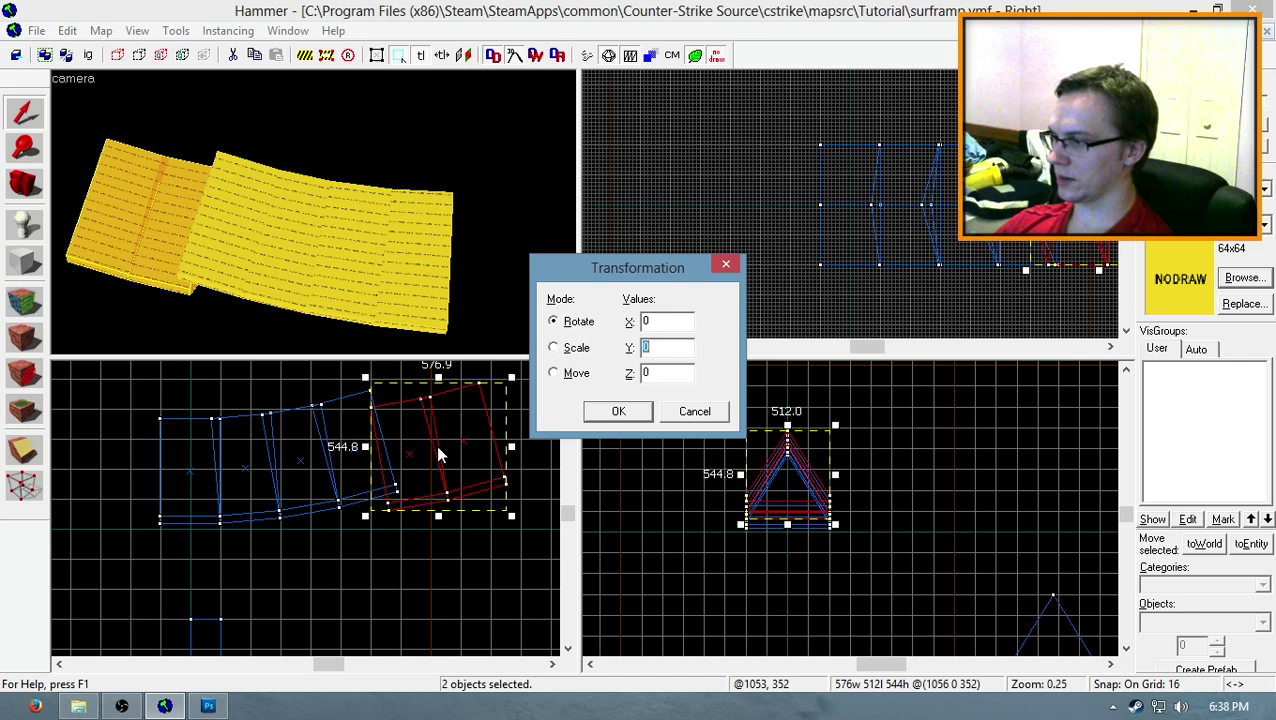
key(Return)
scroll(436, 445, down, 2)
key(shift+v)
scroll(435, 535, up, 5)
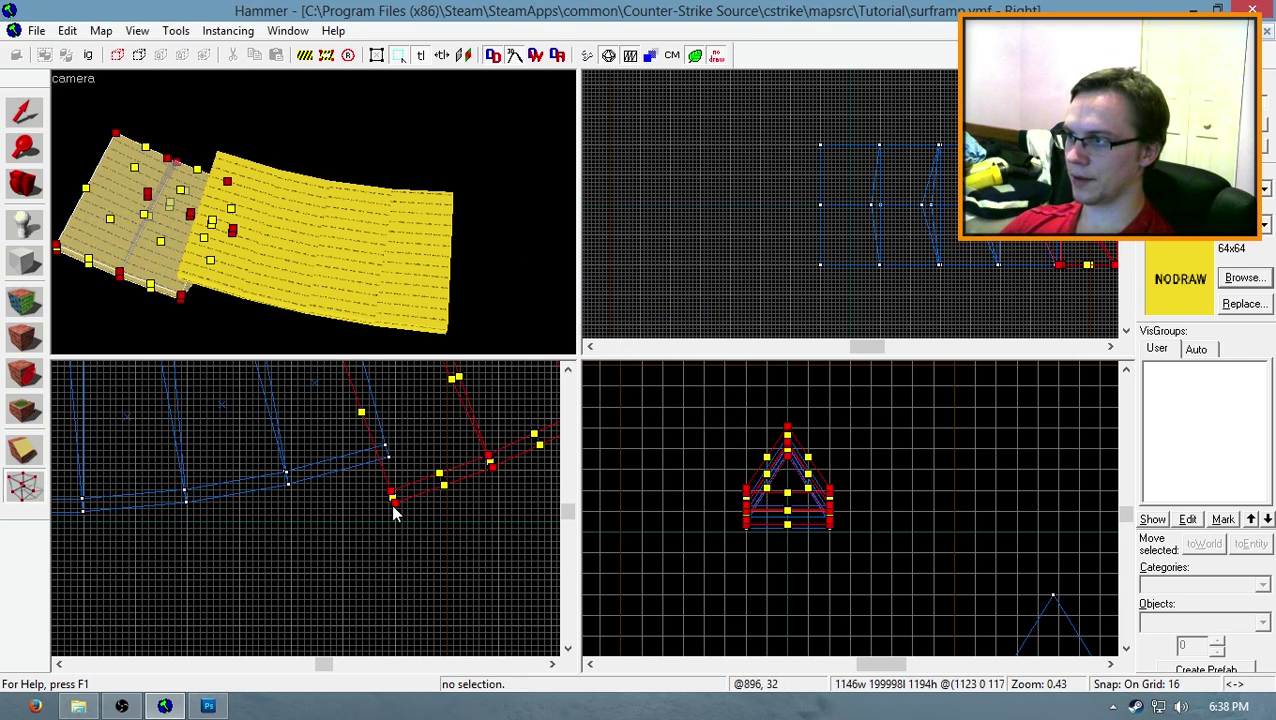
drag(392, 496, 385, 459)
key(shift+s)
key(z)
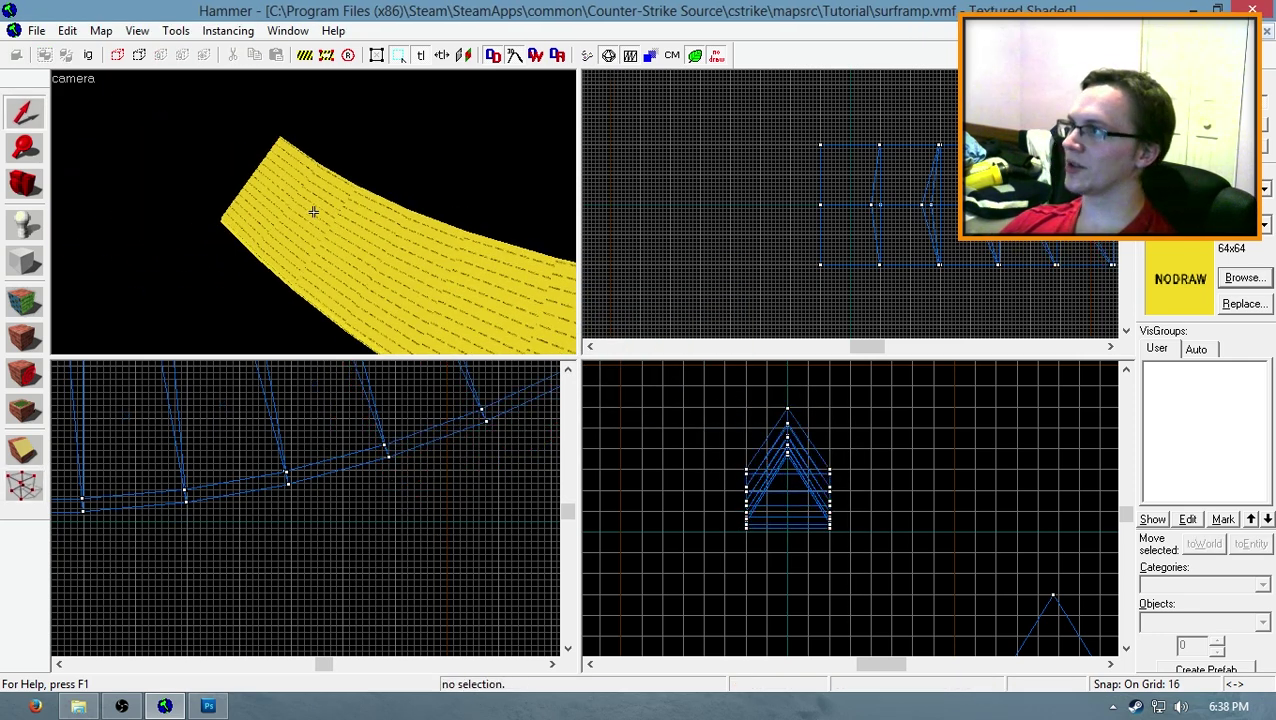
key(z)
click(162, 218)
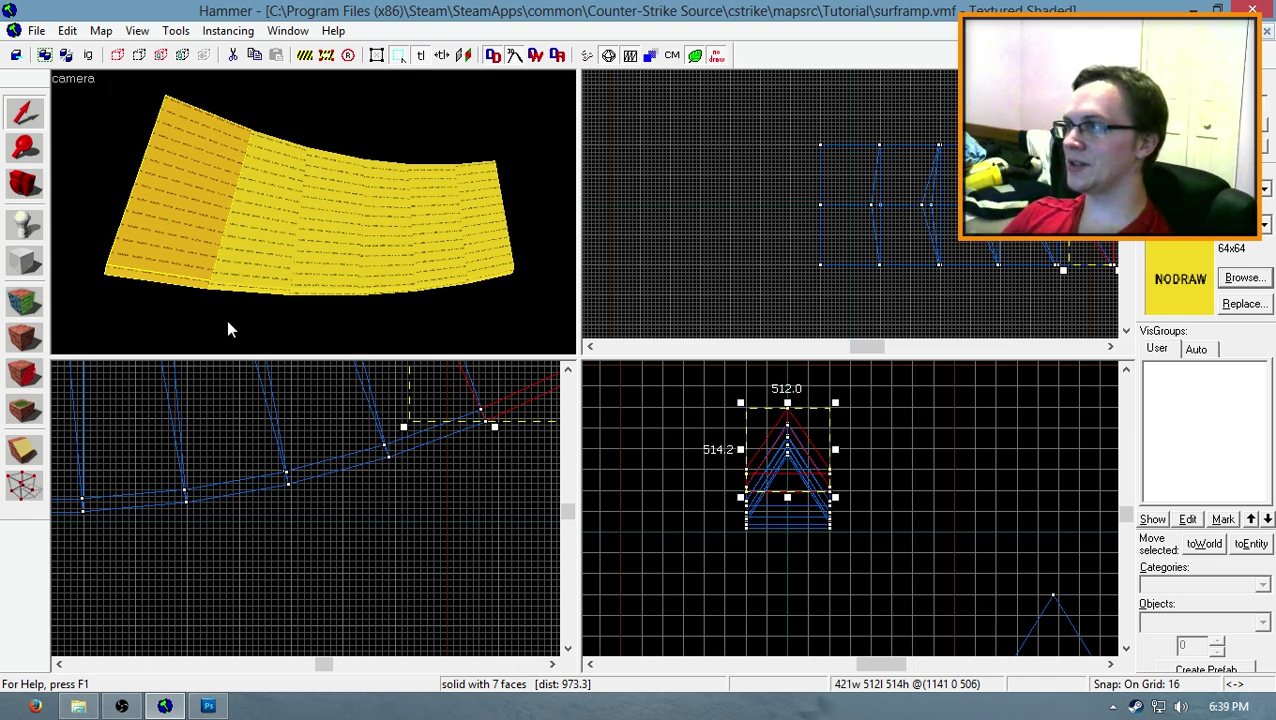
scroll(335, 578, down, 3)
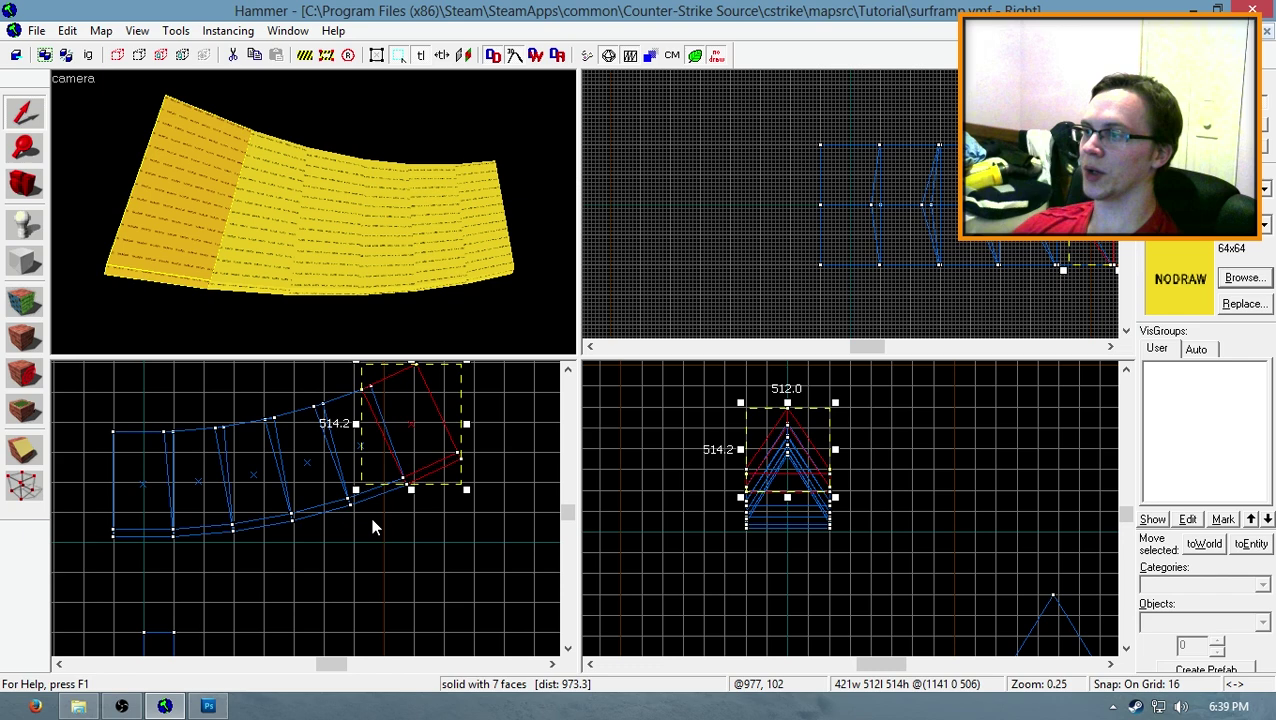
scroll(461, 492, down, 2)
key(z)
key(w)
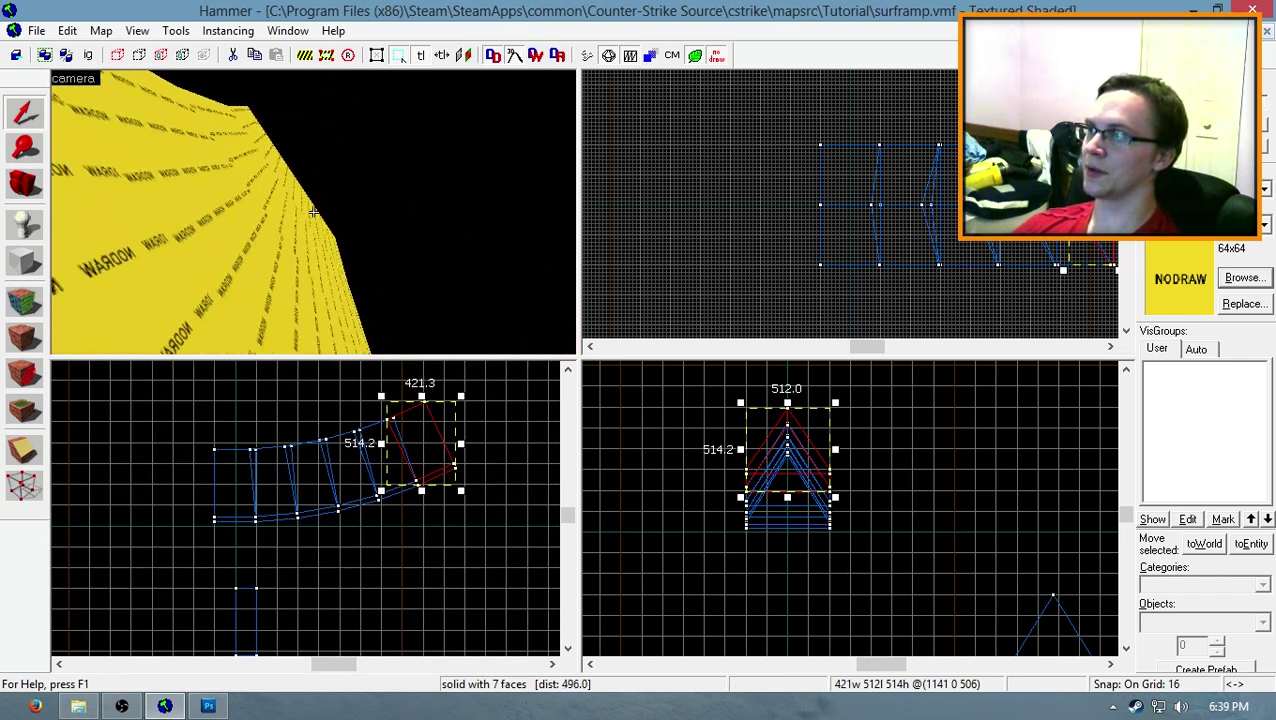
key(s)
key(z)
Step: Delete the extra ramp segments and leftover wedges, leaving only the first piece
click(390, 236)
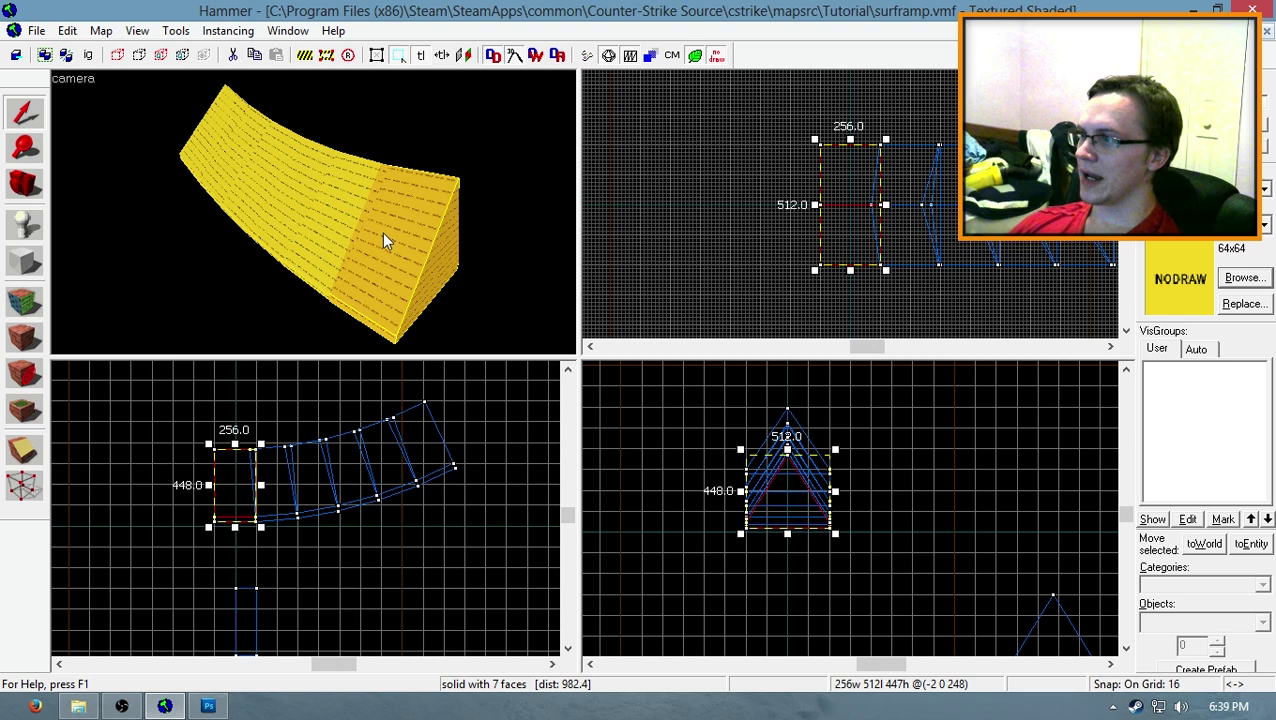
click(330, 213)
key(Delete)
click(264, 180)
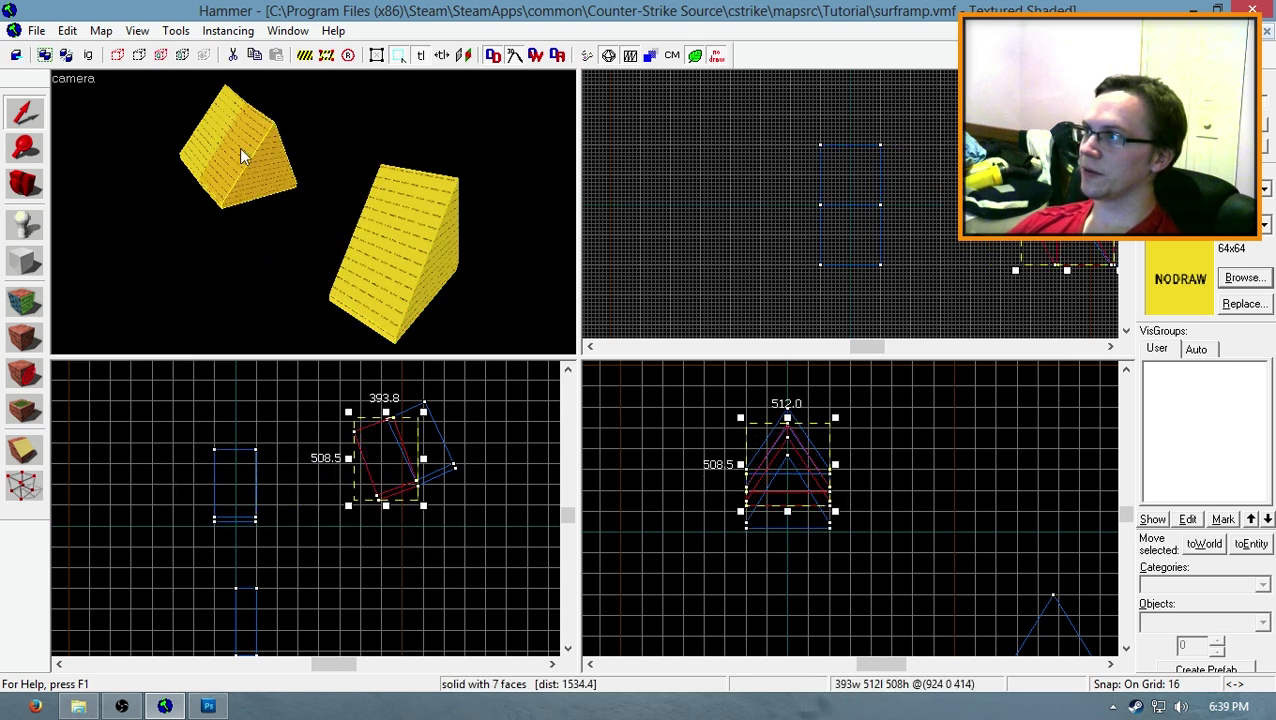
key(Delete)
click(222, 134)
key(Delete)
click(419, 262)
click(228, 148)
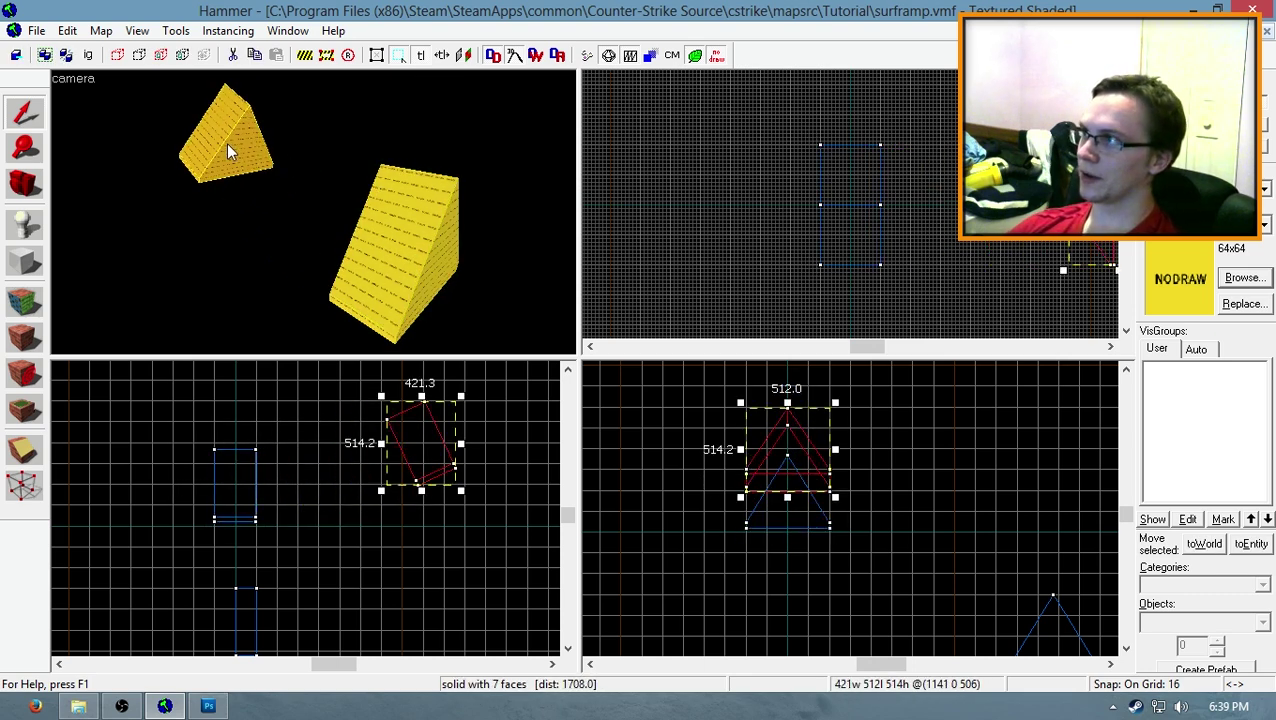
key(Delete)
click(427, 261)
Step: Narrow the remaining wedge from 256 to exactly 64 units wide
scroll(250, 440, up, 4)
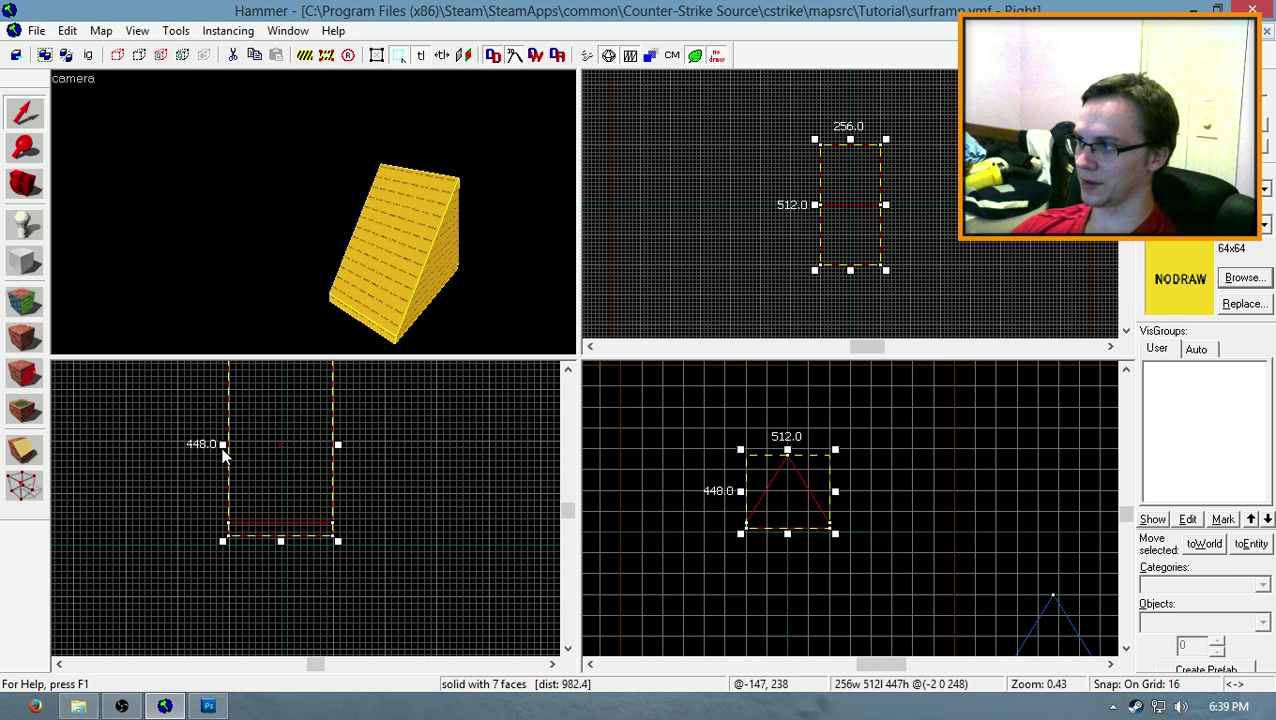
click(224, 455)
click(363, 303)
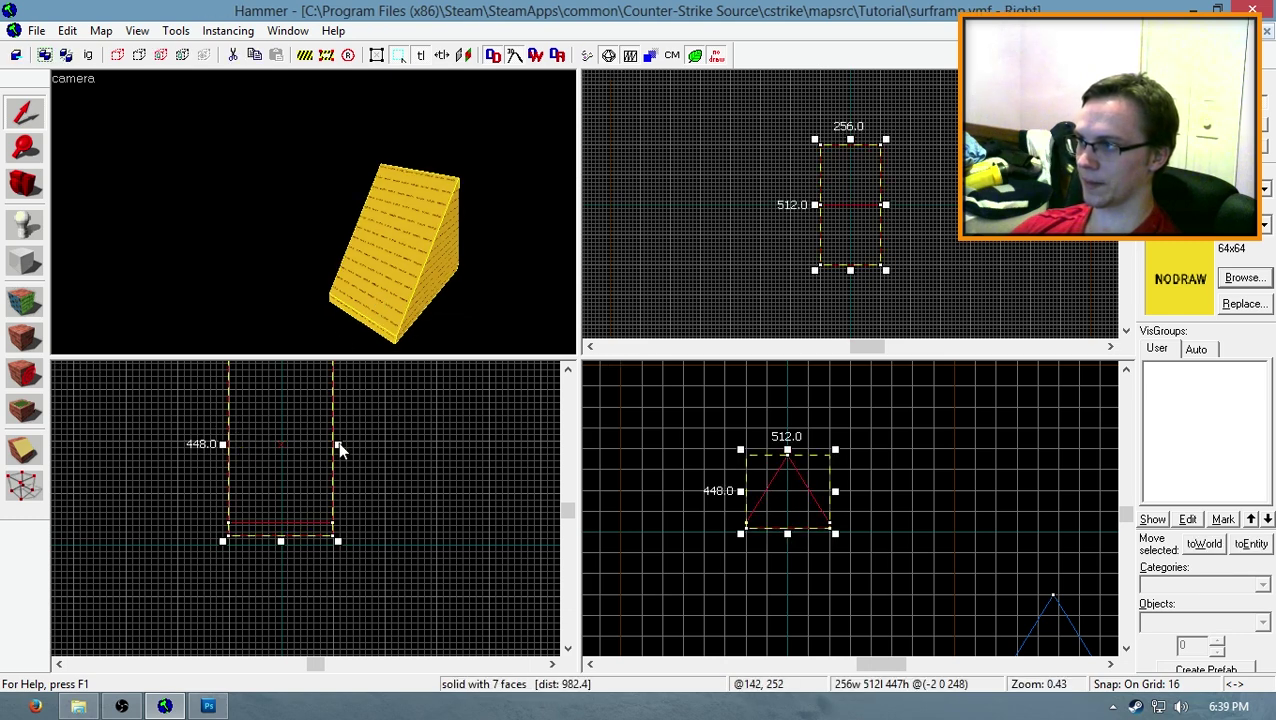
drag(338, 447, 260, 447)
scroll(279, 528, down, 2)
scroll(241, 478, up, 2)
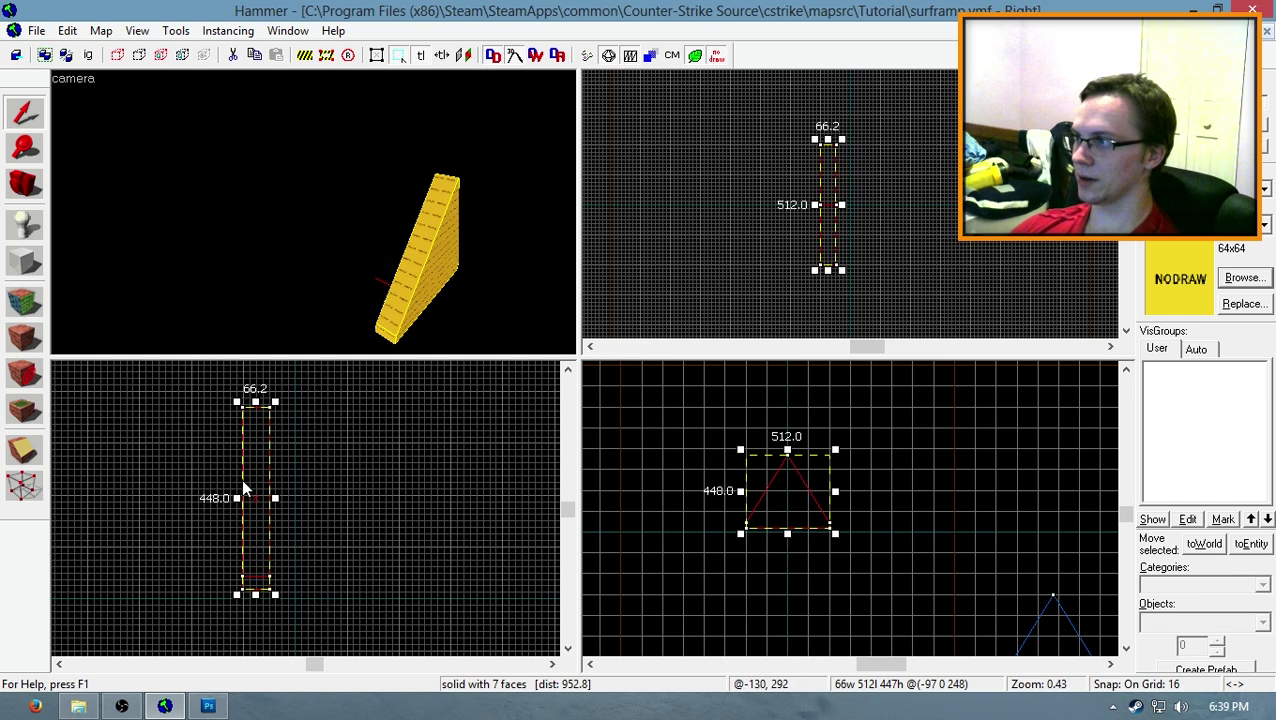
drag(237, 507, 239, 506)
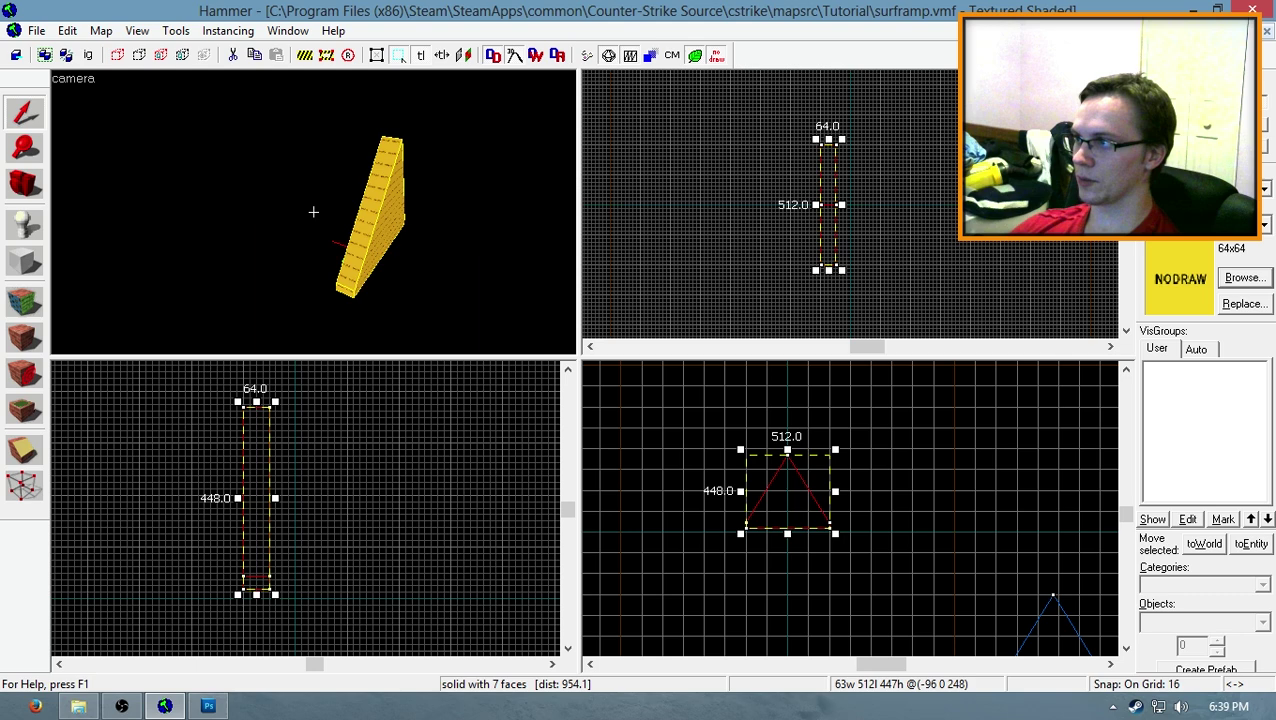
mouse_move(256, 564)
mouse_down()
mouse_move(251, 531)
mouse_move(253, 545)
mouse_up()
key(shift+v)
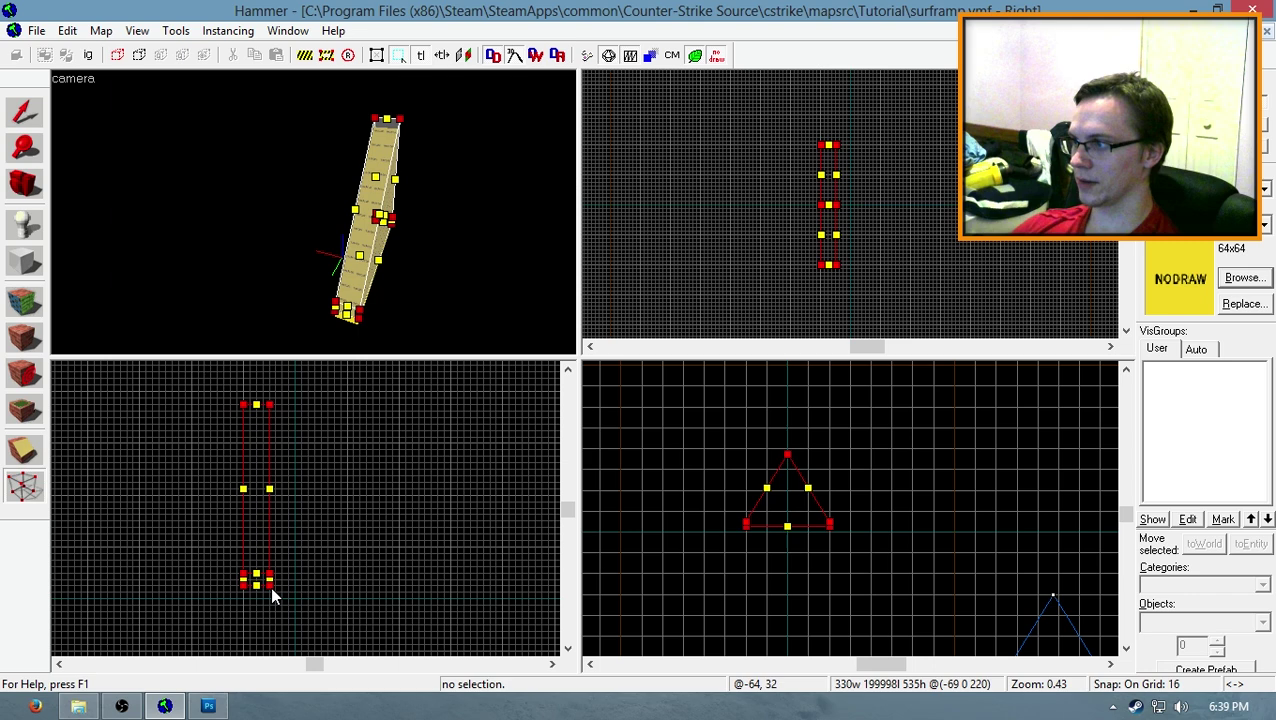
Step: Clone the 64-unit wedge to the right and rotate the copy 5 degrees
key(shift+s)
scroll(260, 450, up, 2)
drag(257, 447, 288, 447)
key(ctrl+m)
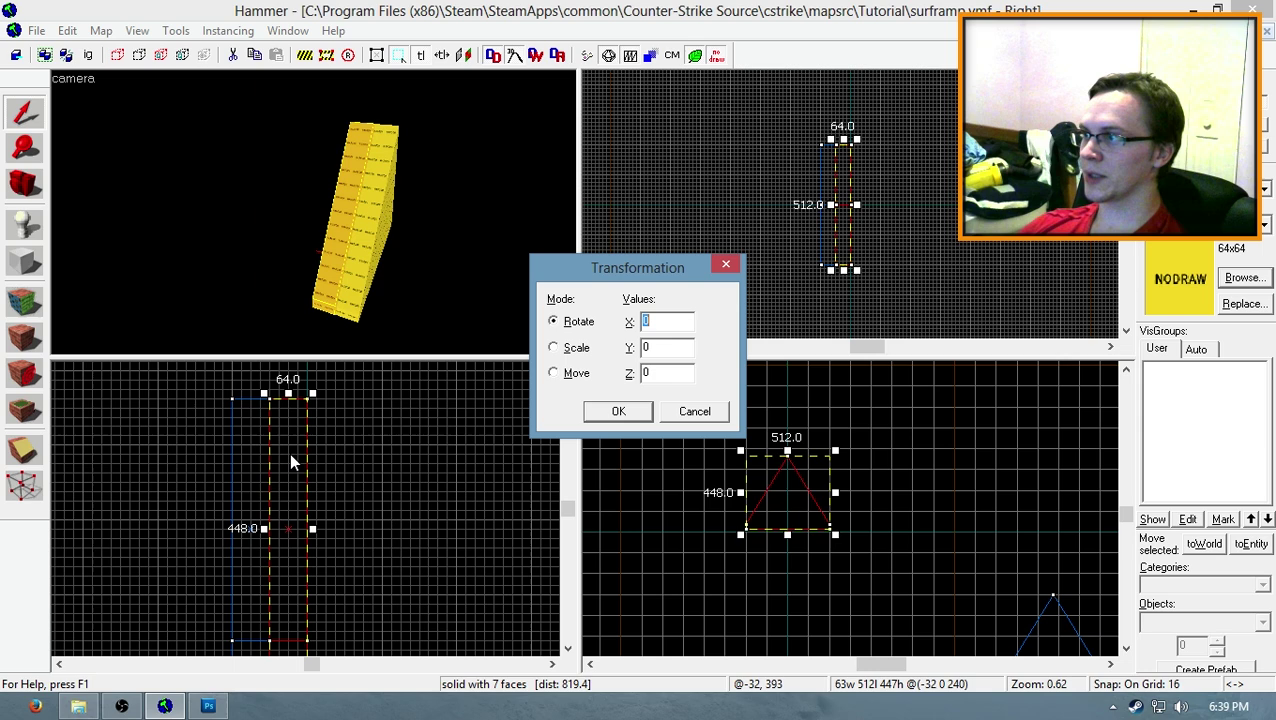
text(5)
key(Return)
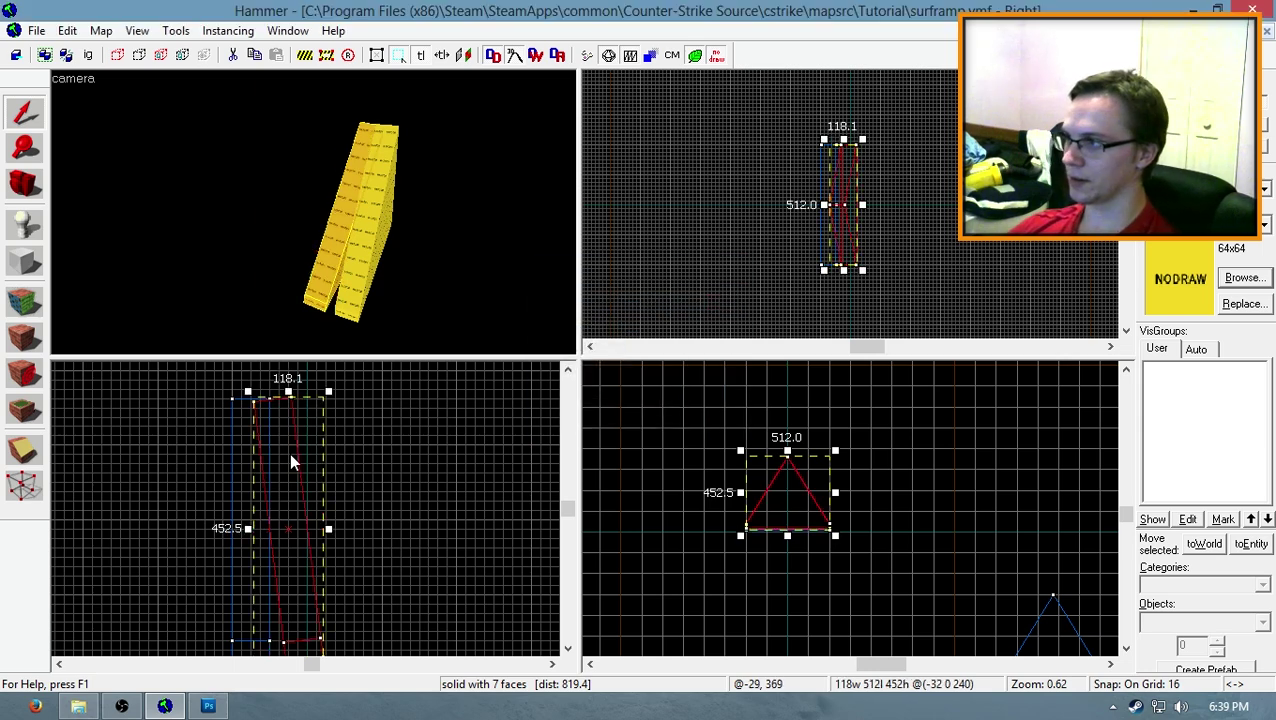
Step: Move the copy's bottom vertices onto the first wedge, leaving both wedges selected
scroll(289, 453, down, 3)
key(shift+v)
scroll(290, 590, up, 2)
drag(283, 569, 268, 584)
scroll(268, 584, down, 1)
key(shift+v)
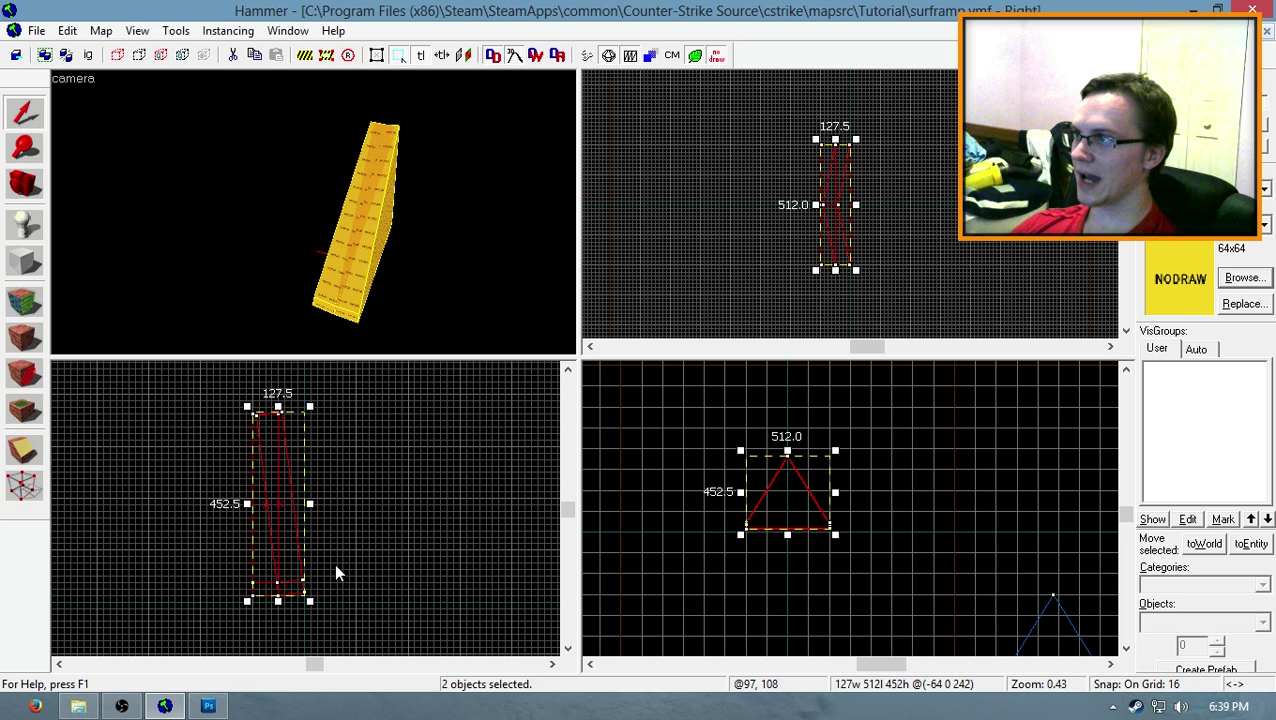
scroll(300, 545, down, 2)
key(shift+v)
scroll(319, 522, up, 5)
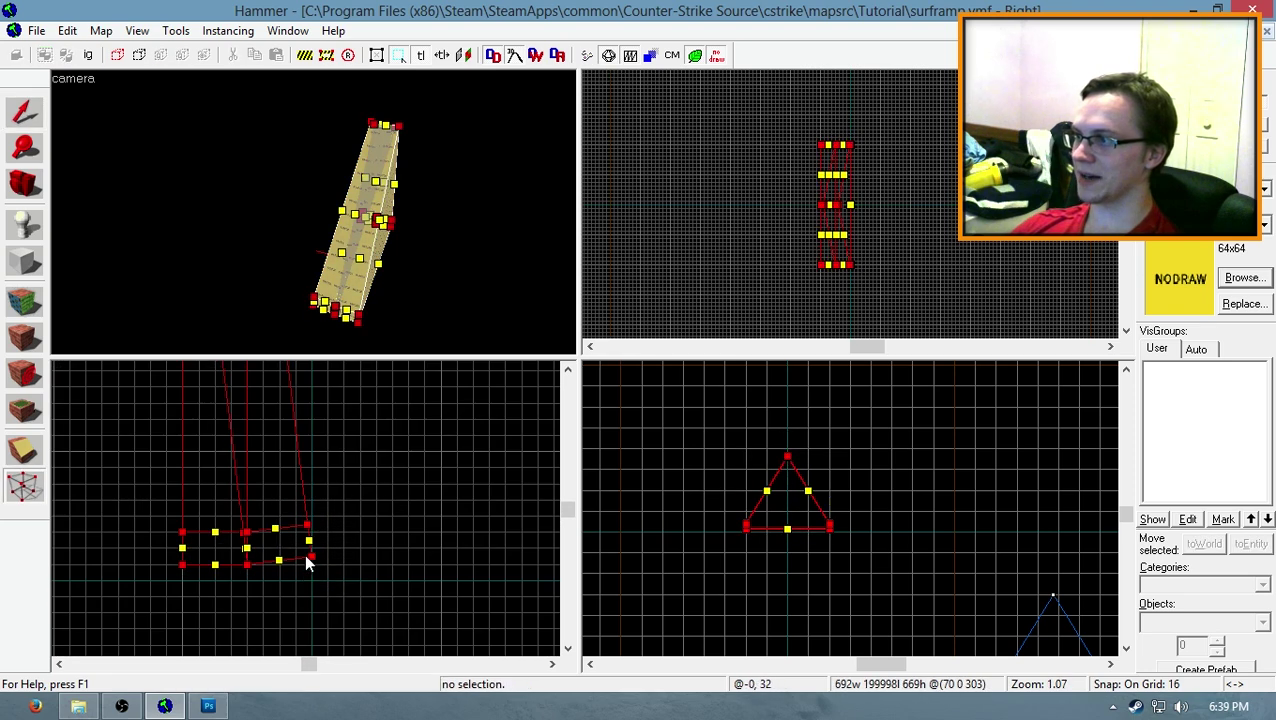
key(shift+v)
Step: Clone both wedges further right, rotate them 15 degrees, and select their bottom vertices
scroll(327, 578, down, 2)
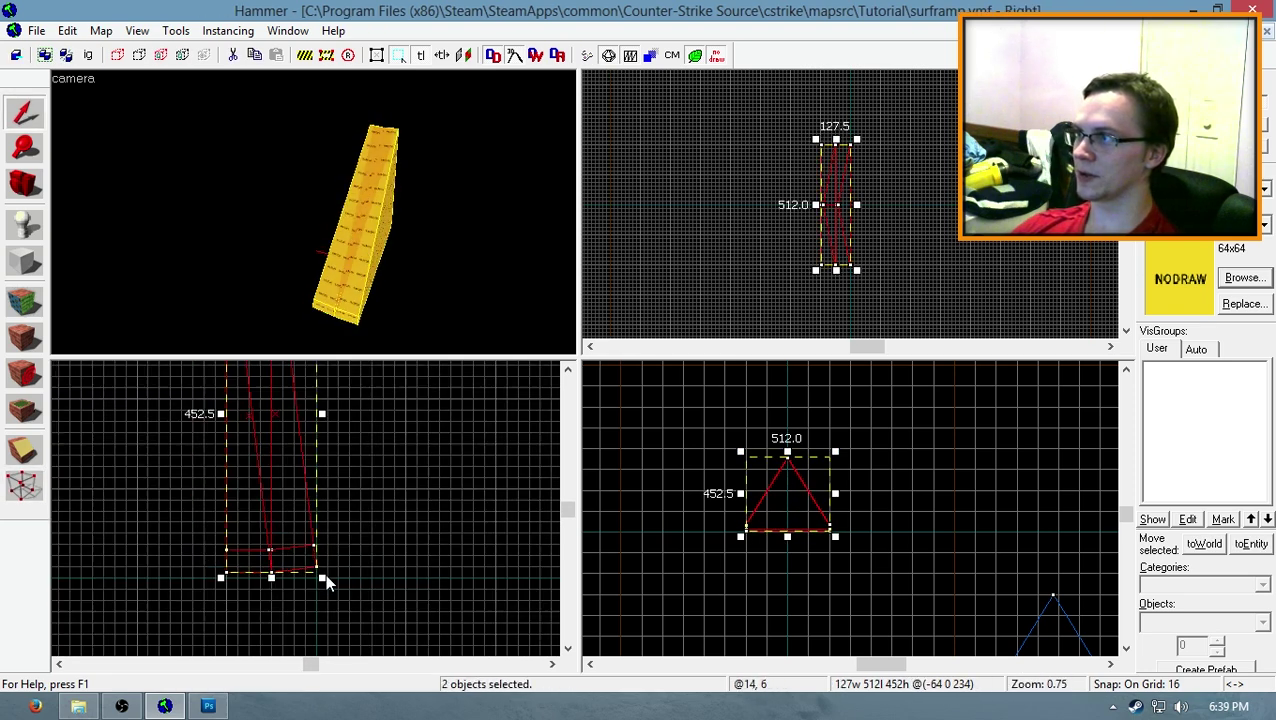
shift+drag(312, 466, 378, 466)
key(ctrl+m)
text(15)
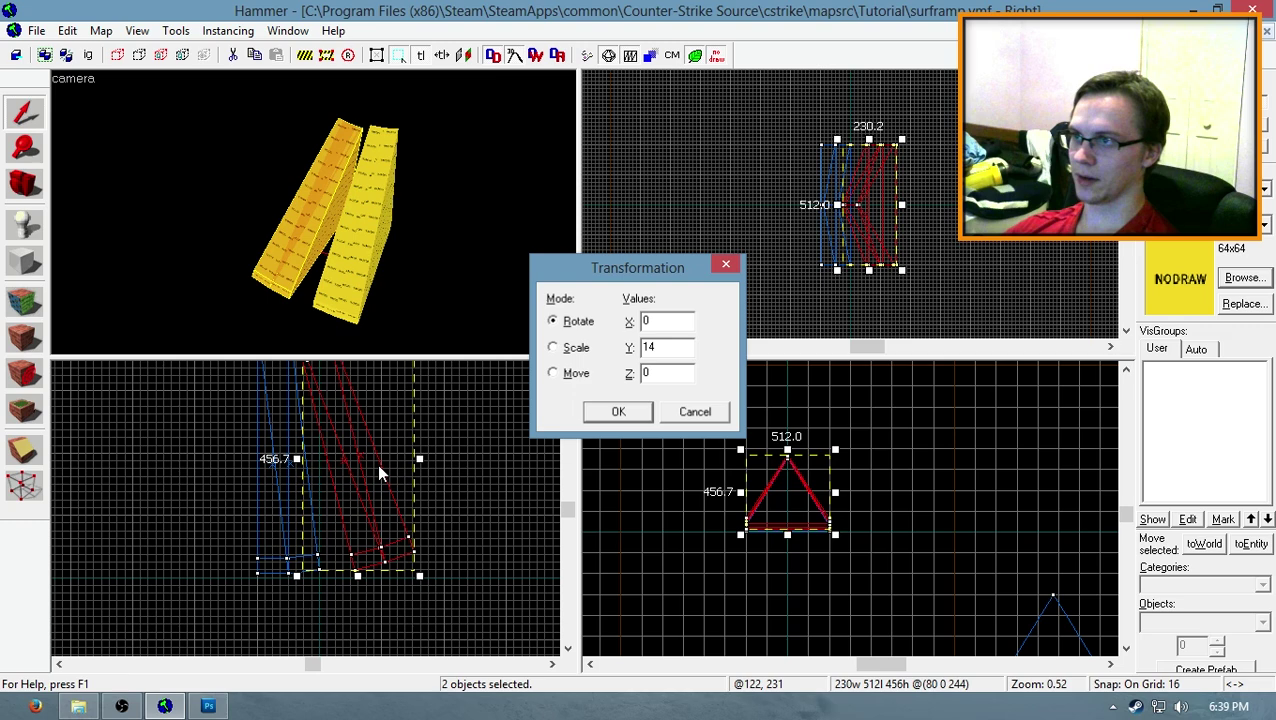
key(Return)
scroll(377, 464, down, 2)
key(shift+v)
scroll(400, 570, up, 6)
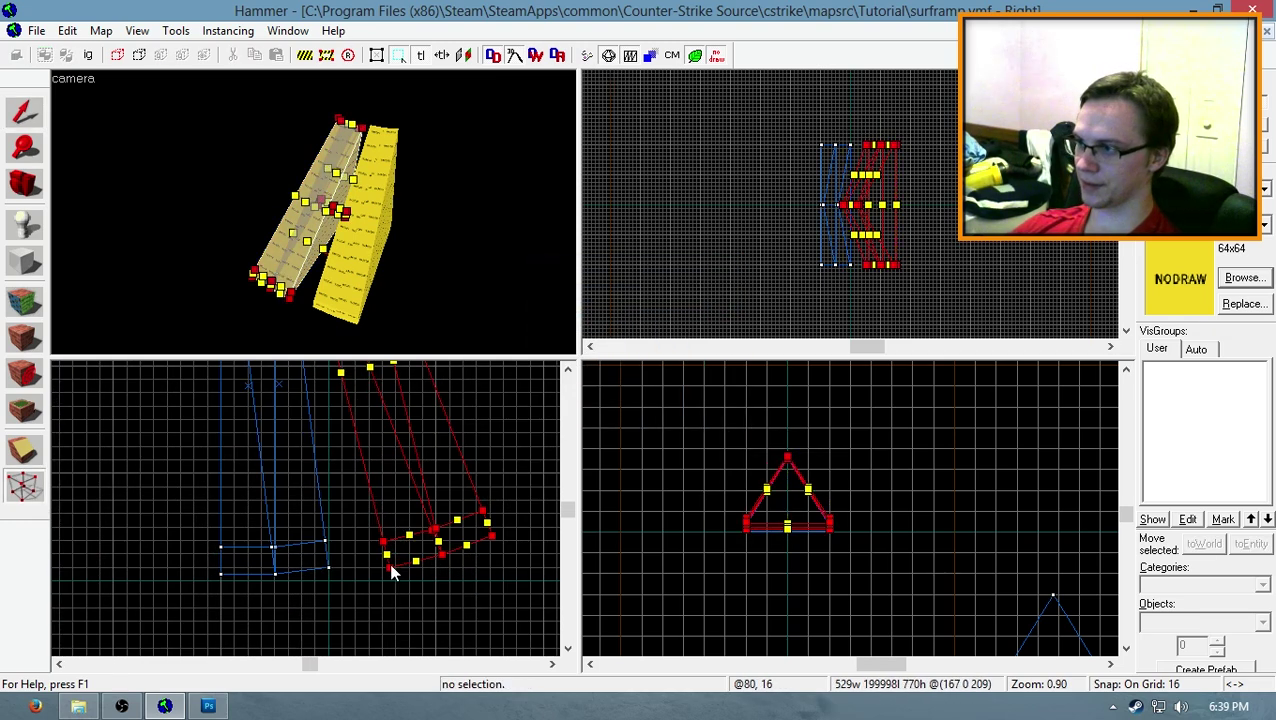
click(335, 567)
Step: Select the four ramp wedges together
key(shift+s)
click(353, 250)
ctrl+click(344, 251)
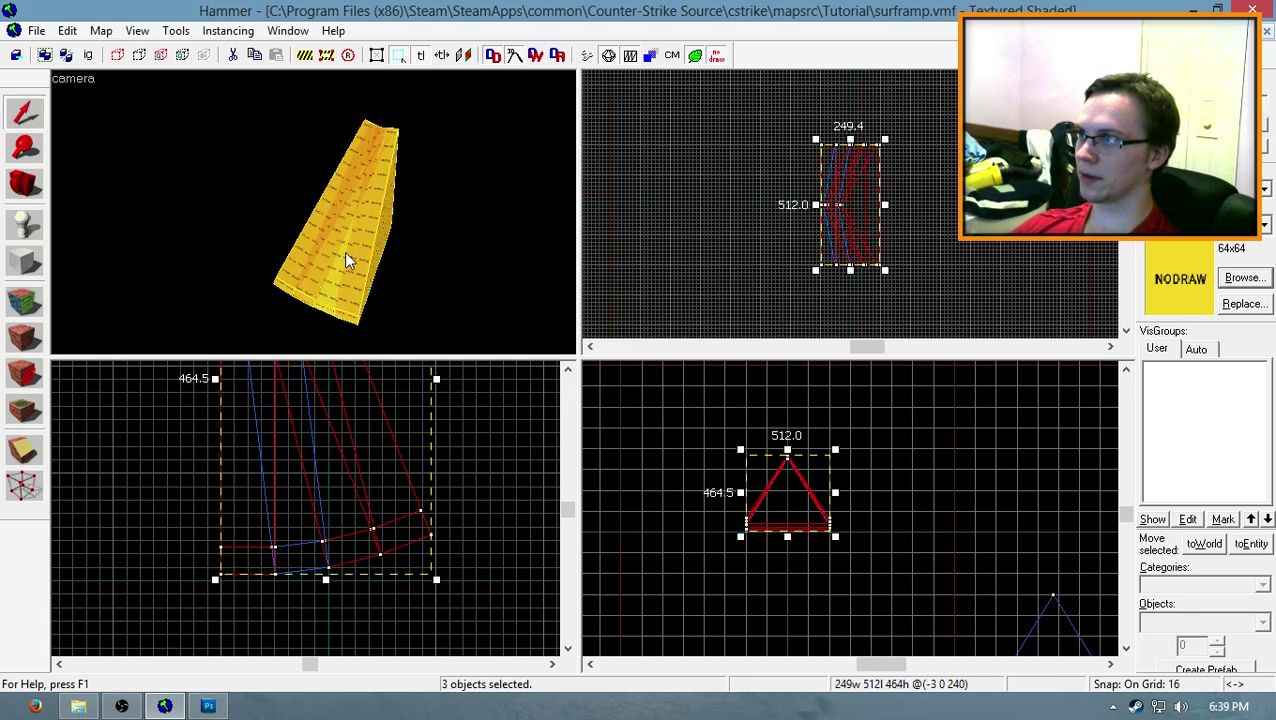
ctrl+click(344, 251)
scroll(360, 530, down, 4)
key(shift+v)
scroll(393, 550, up, 8)
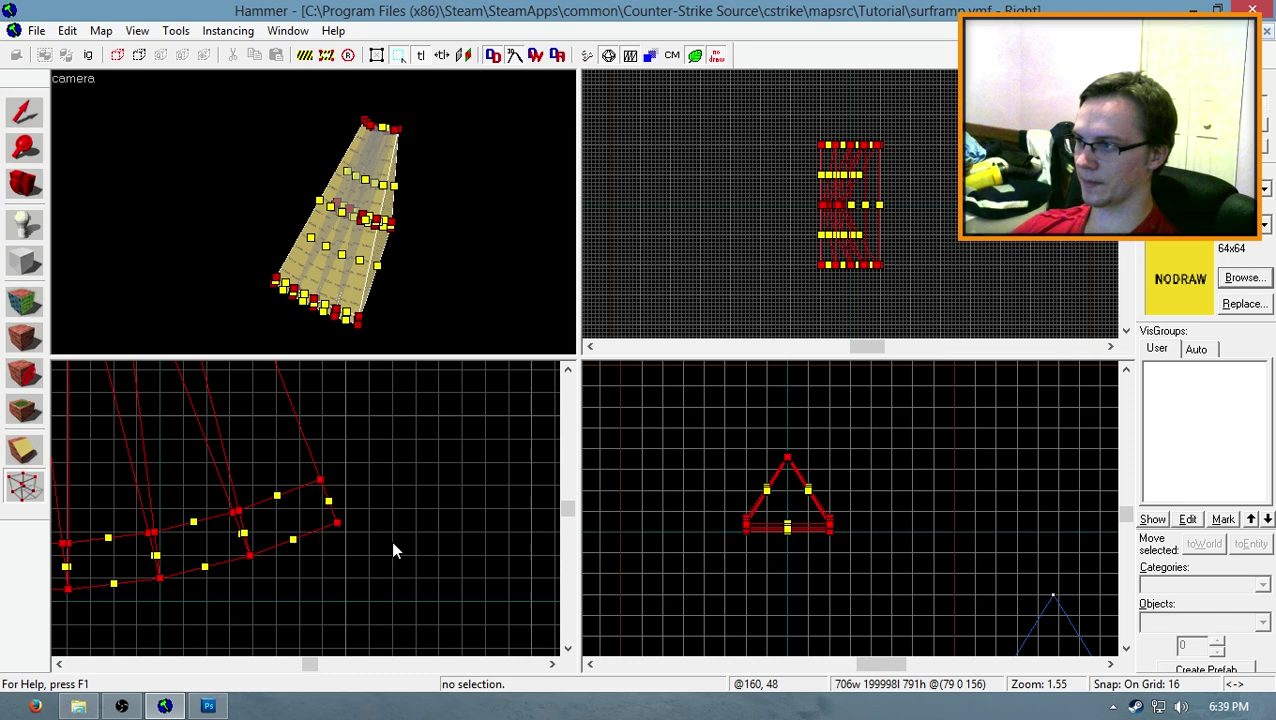
scroll(360, 542, down, 5)
key(shift+s)
Step: Clone the four wedges, rotate them 30 degrees, and weld them onto the fan's end
shift+drag(325, 481, 466, 438)
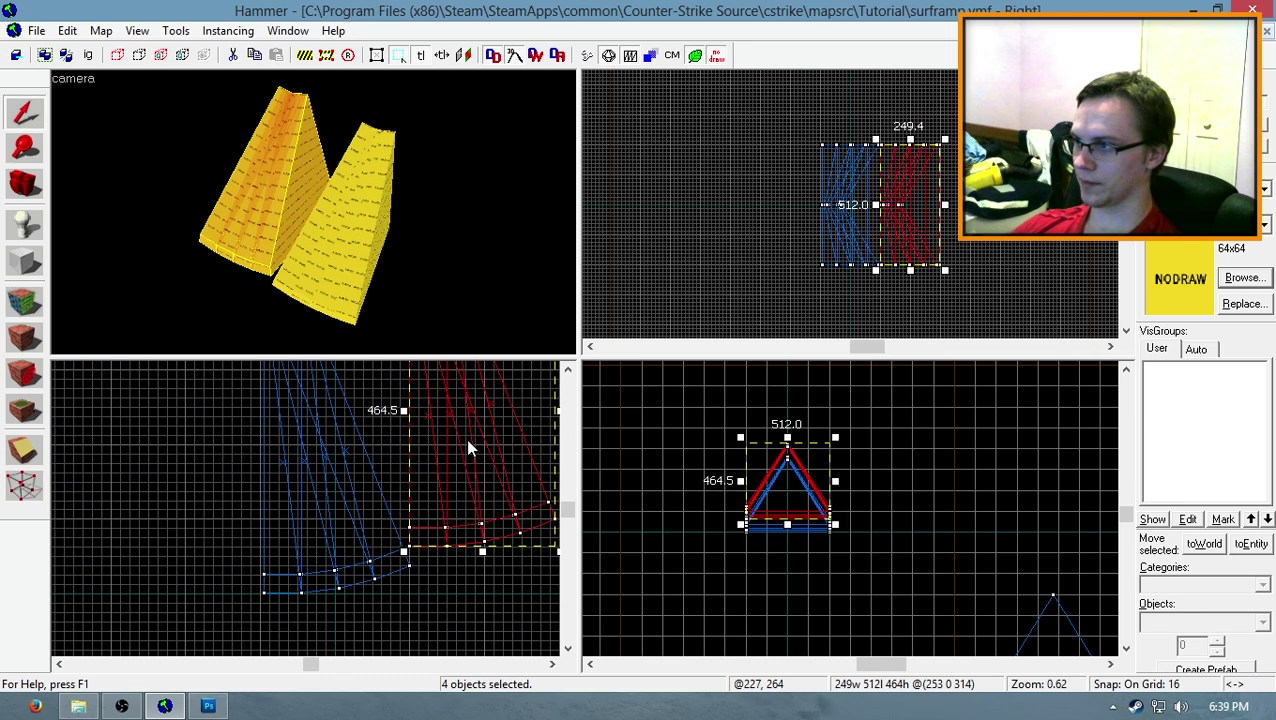
key(ctrl+m)
text(30)
key(Return)
scroll(466, 438, down, 4)
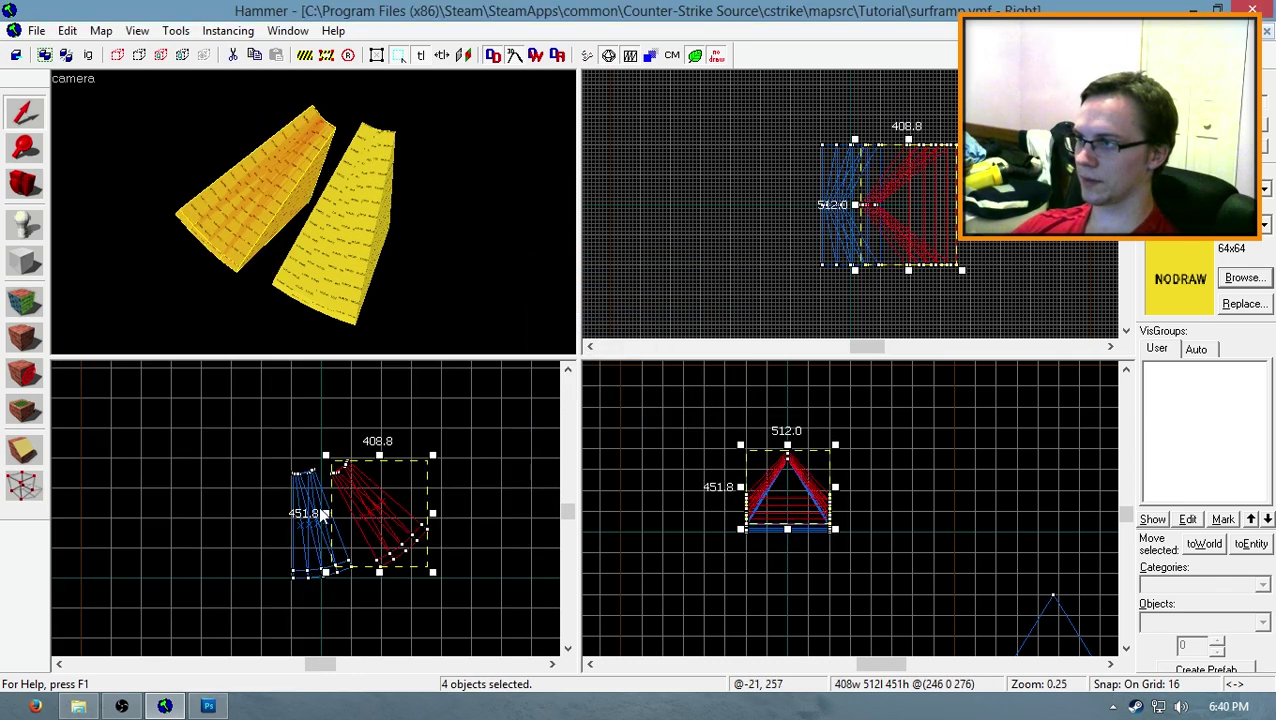
key(shift+v)
scroll(400, 594, up, 7)
drag(437, 565, 336, 555)
key(shift+s)
click(407, 595)
key(w)
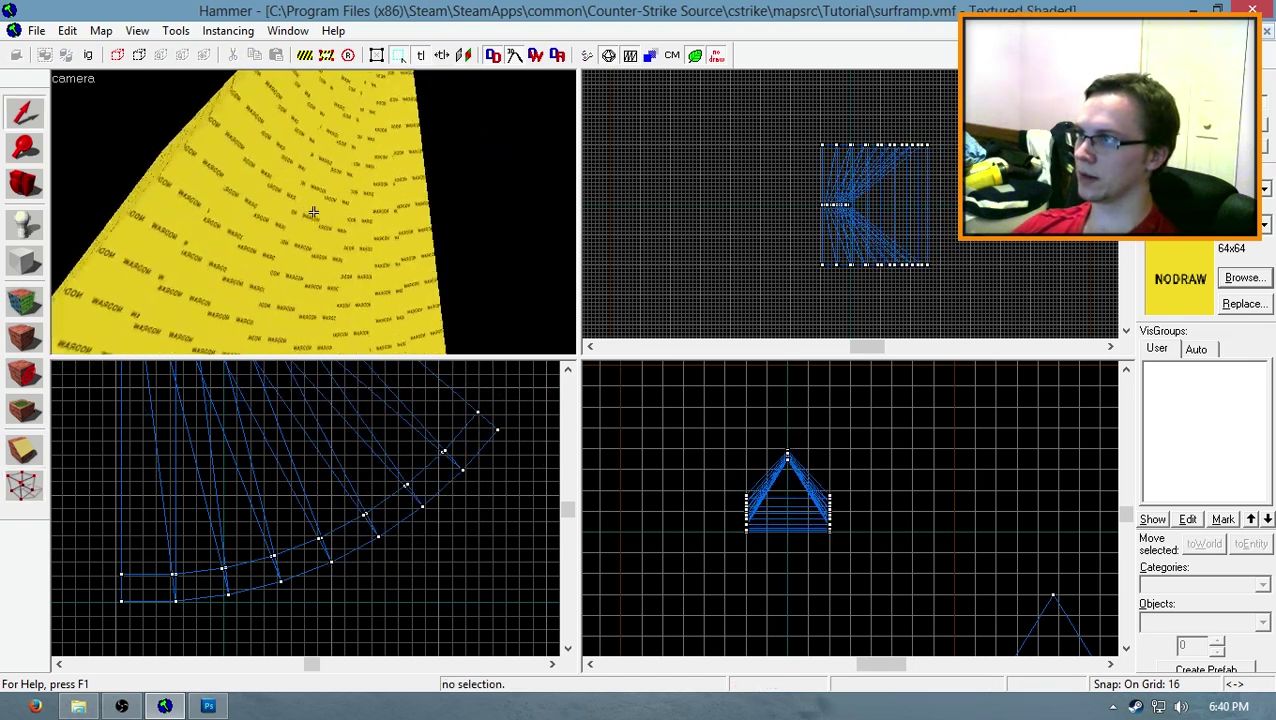
key(s)
key(w)
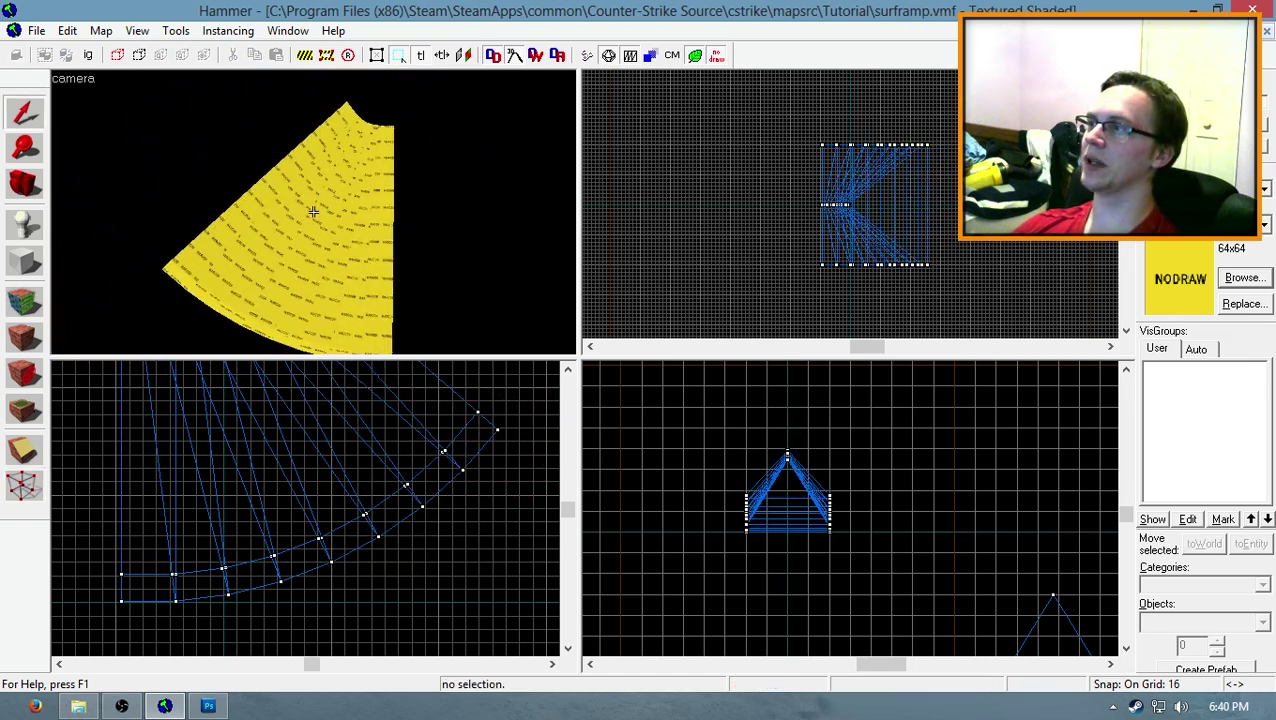
key(s)
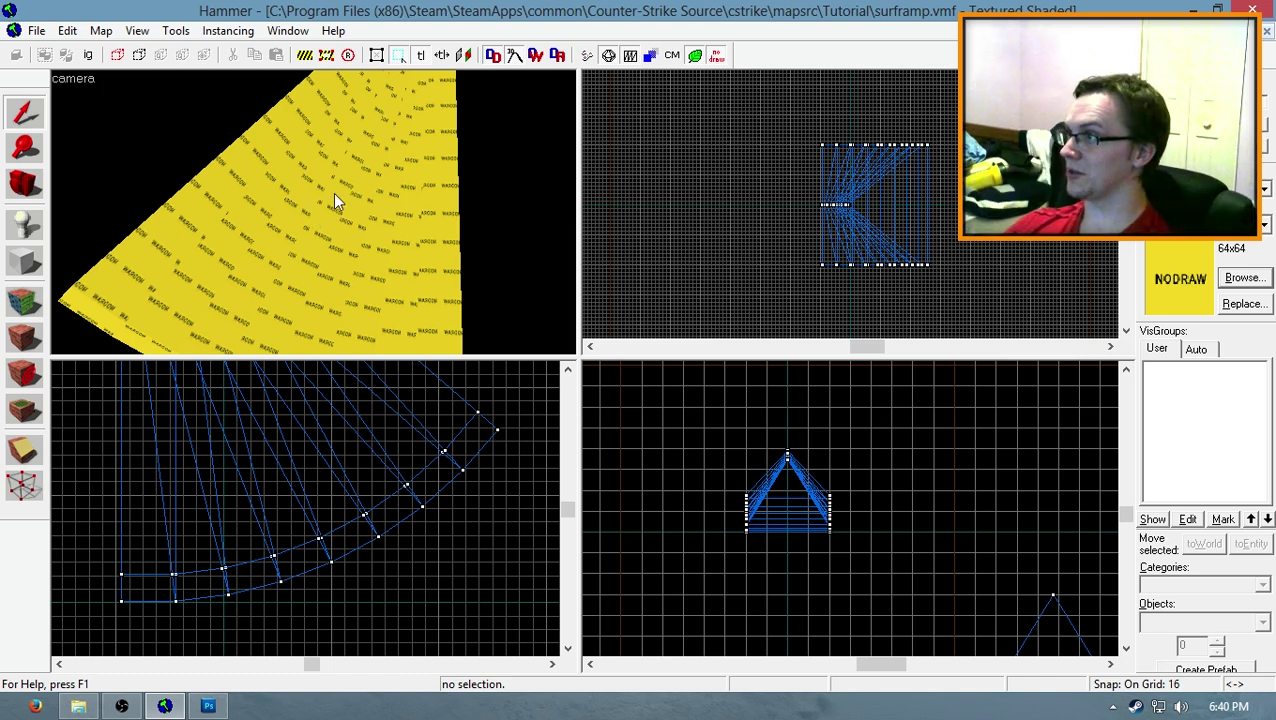
key(z)
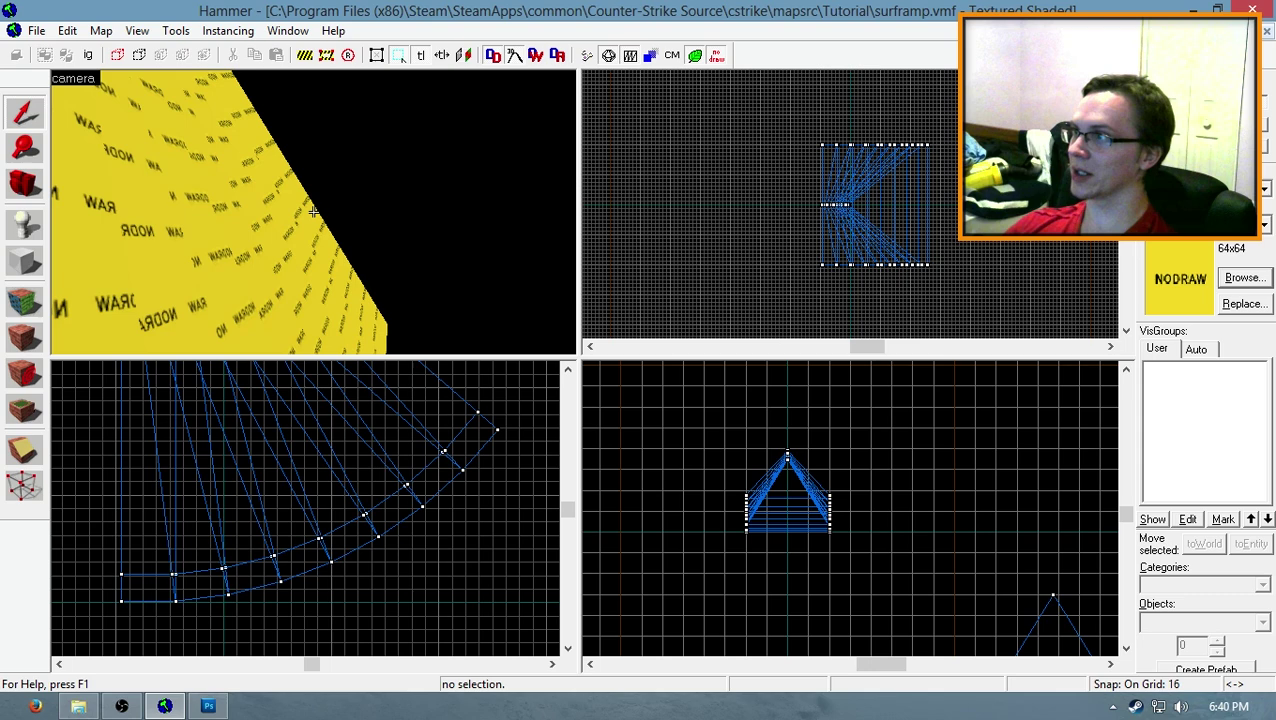
key(s)
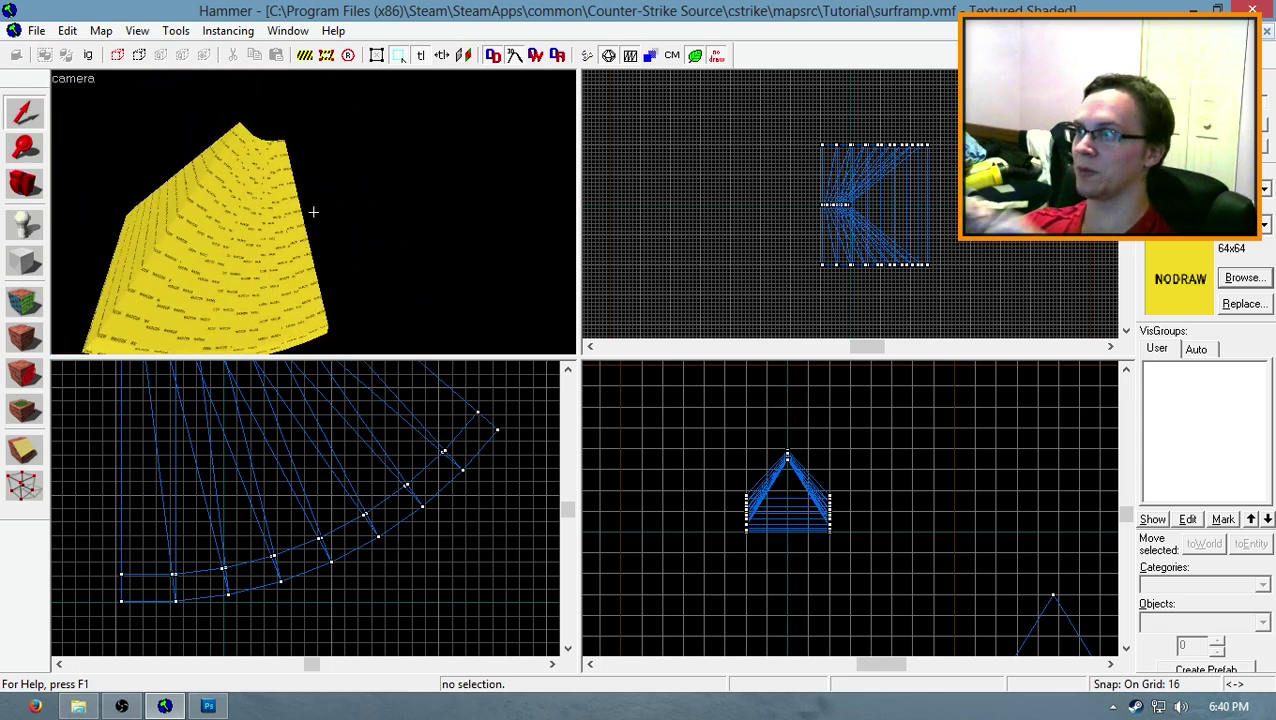